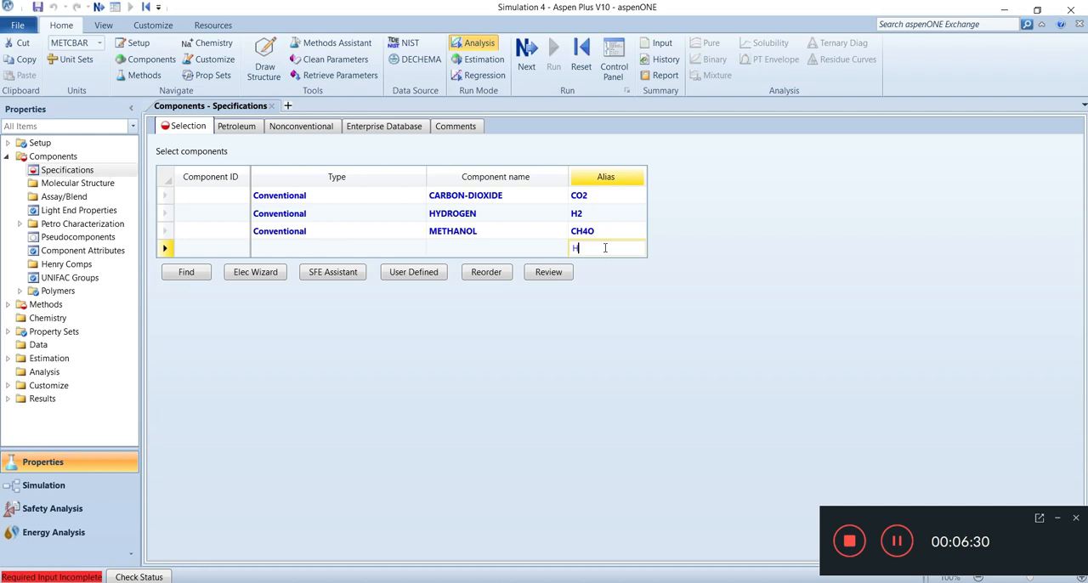
Add water and carbon monoxide to the component list by their aliases H2O and CO
{"action": "type", "text": "O"}
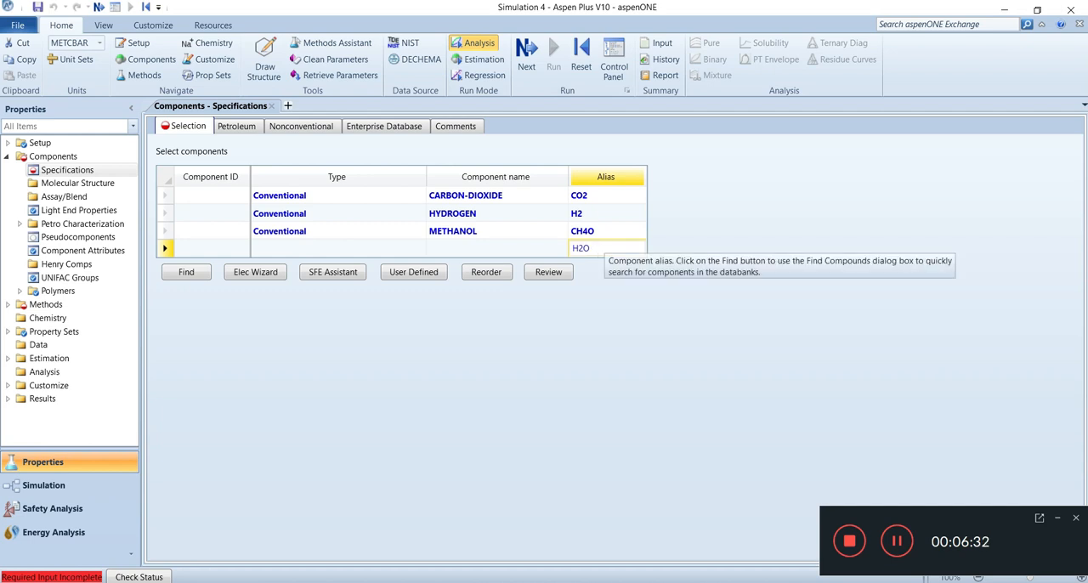
{"action": "key", "text": "Return"}
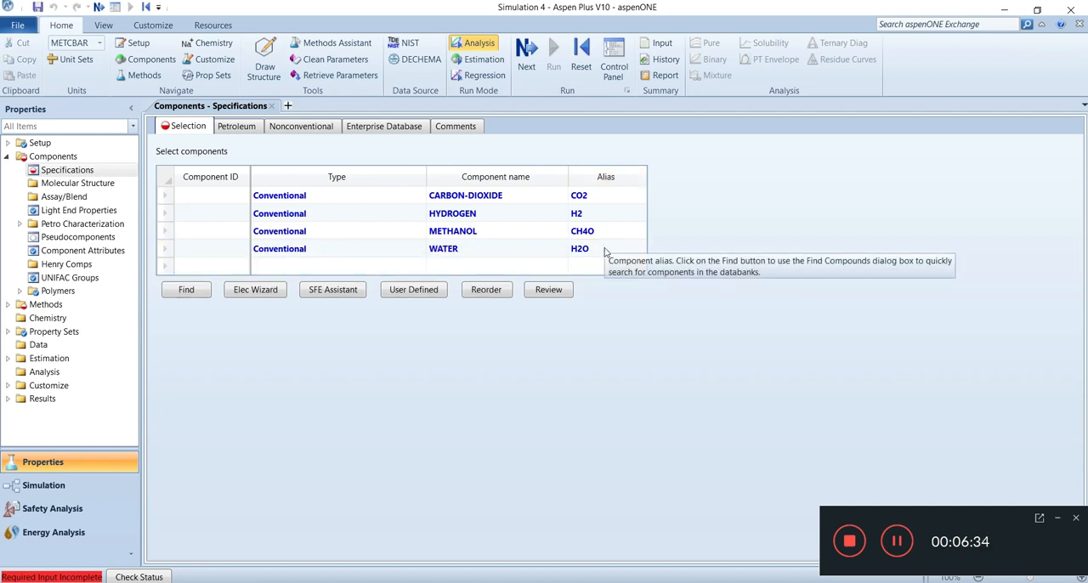
{"action": "left_click", "coordinate": [608, 266]}
{"action": "left_click", "coordinate": [587, 268]}
{"action": "type", "text": "CO"}
{"action": "key", "text": "Return"}
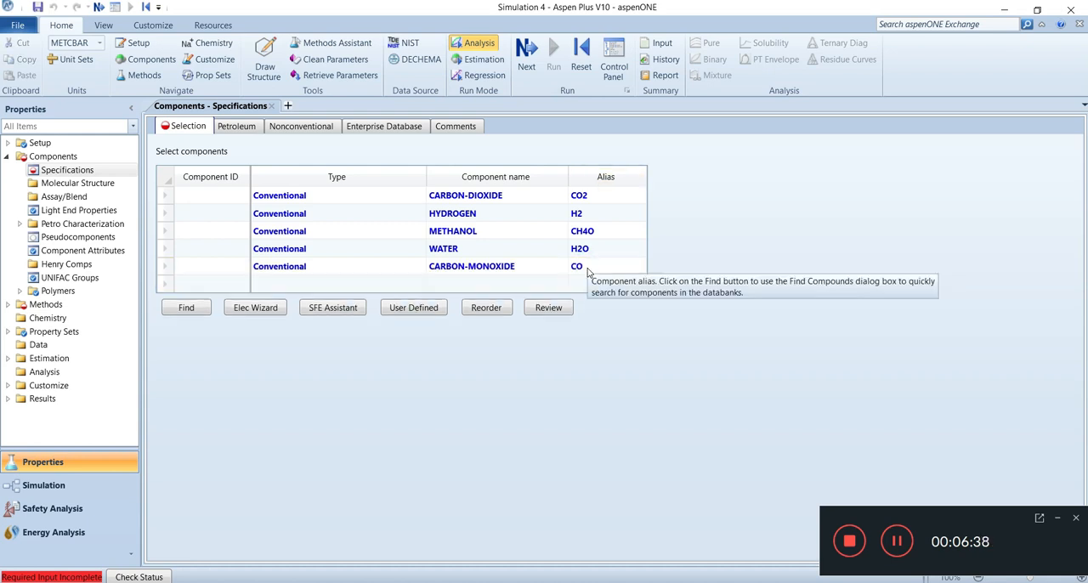
Assign the component IDs CO2, H2 and CH3OH to carbon dioxide, hydrogen and methanol
{"action": "left_click", "coordinate": [225, 201]}
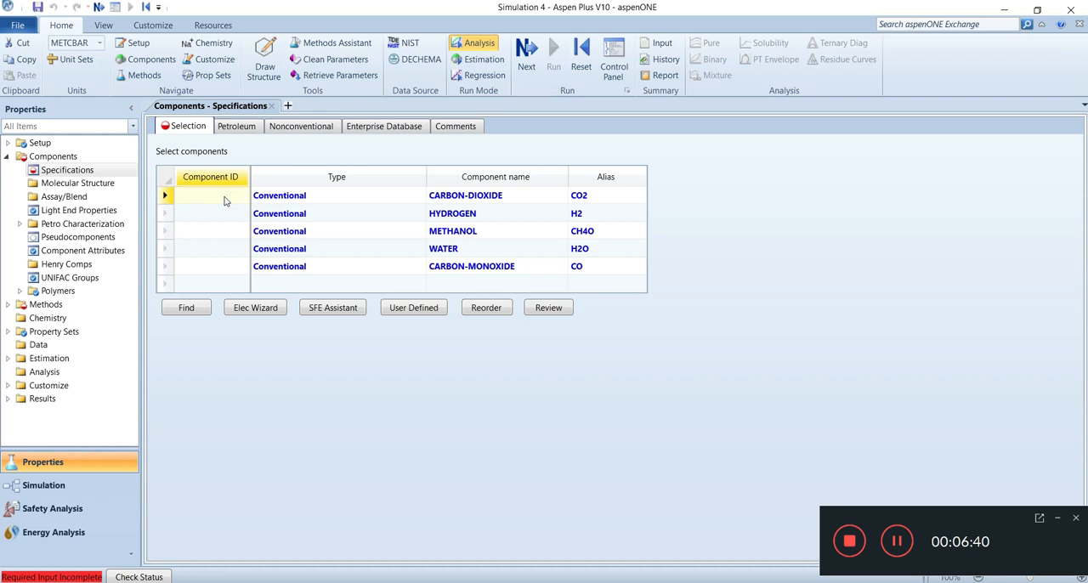
{"action": "type", "text": "CO2"}
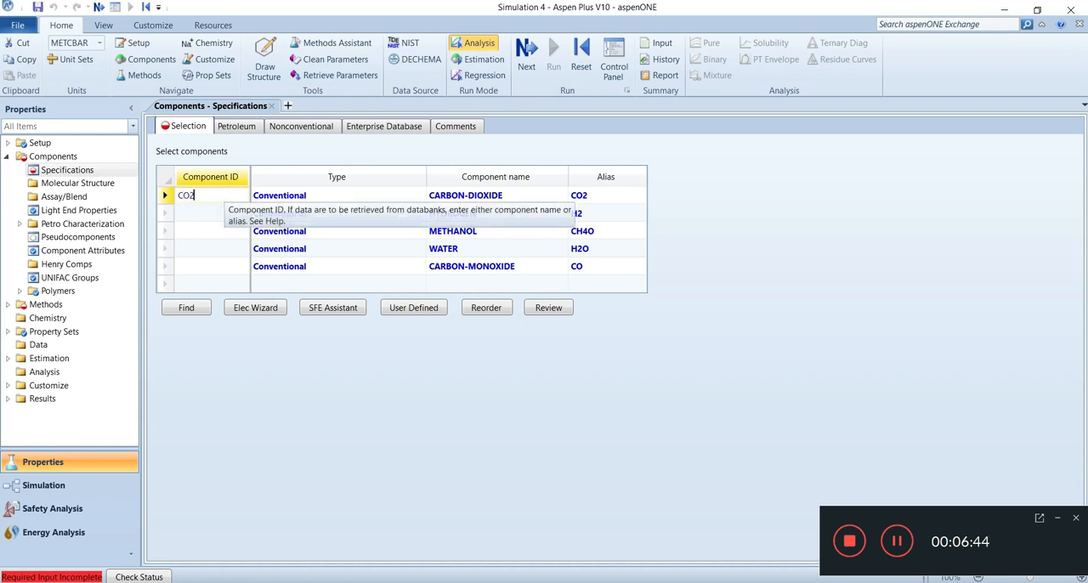
{"action": "left_click", "coordinate": [205, 220]}
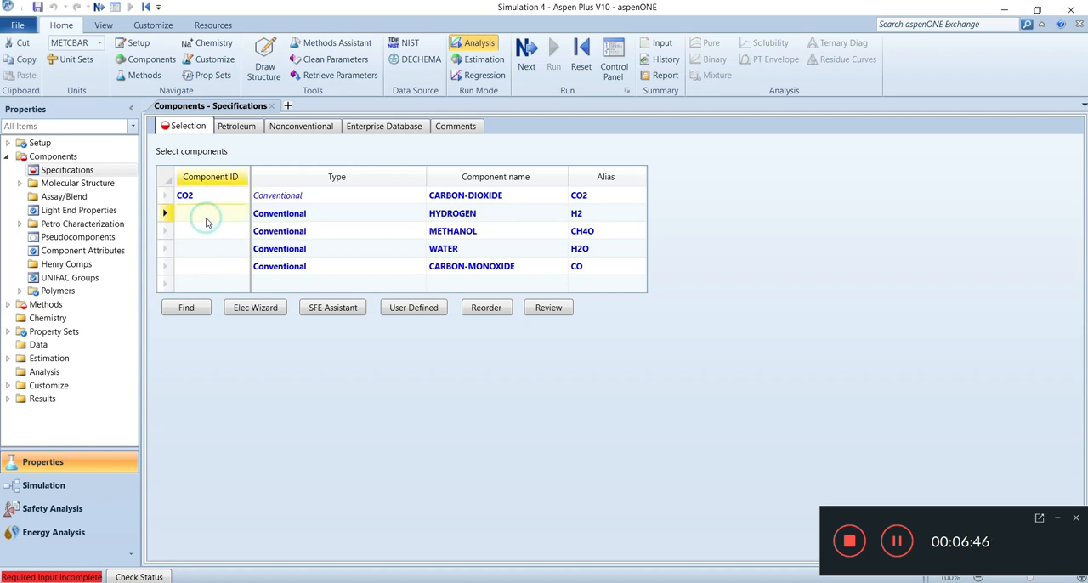
{"action": "type", "text": "H2"}
{"action": "left_click", "coordinate": [204, 234]}
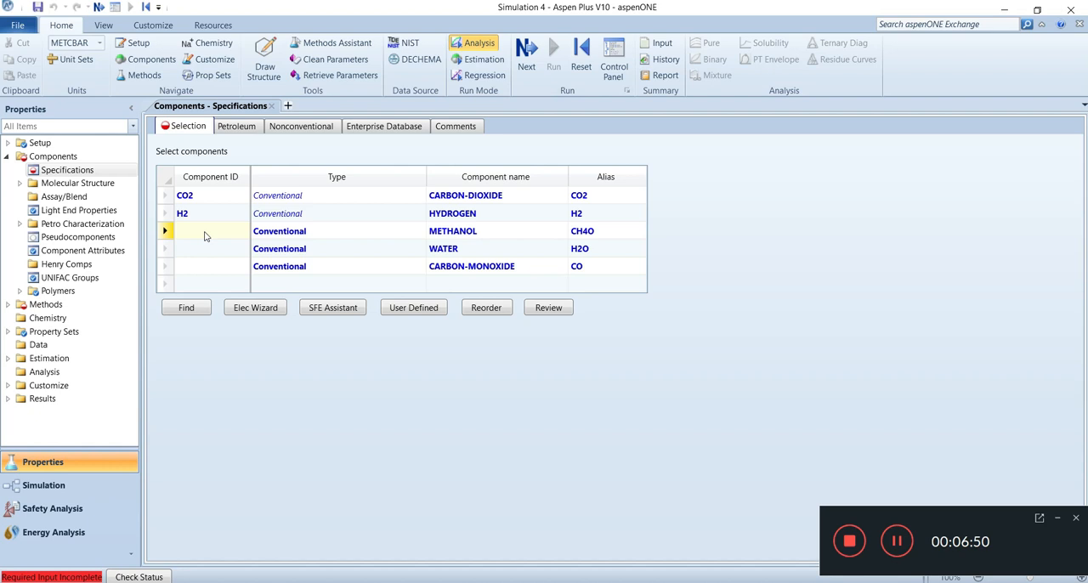
{"action": "type", "text": "CH3OH"}
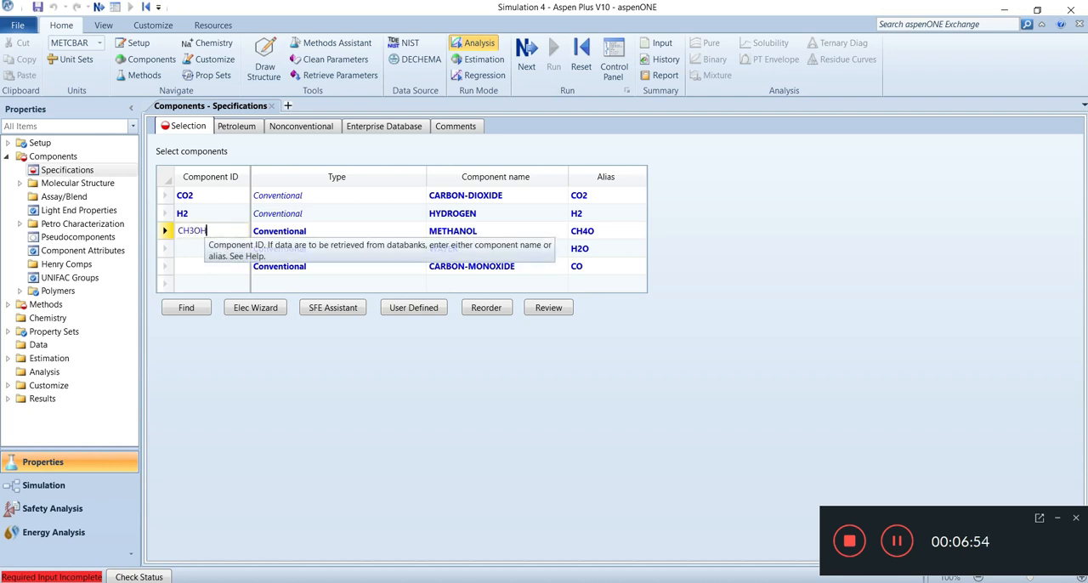
{"action": "key", "text": "Return"}
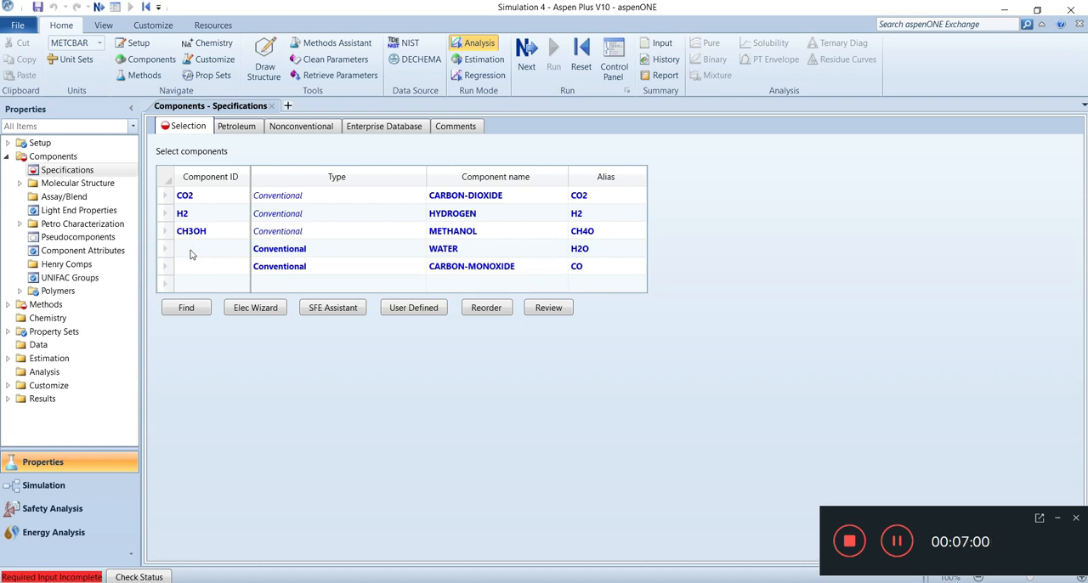
Assign the component IDs H20 to water and CO to carbon monoxide
{"action": "left_click", "coordinate": [191, 253]}
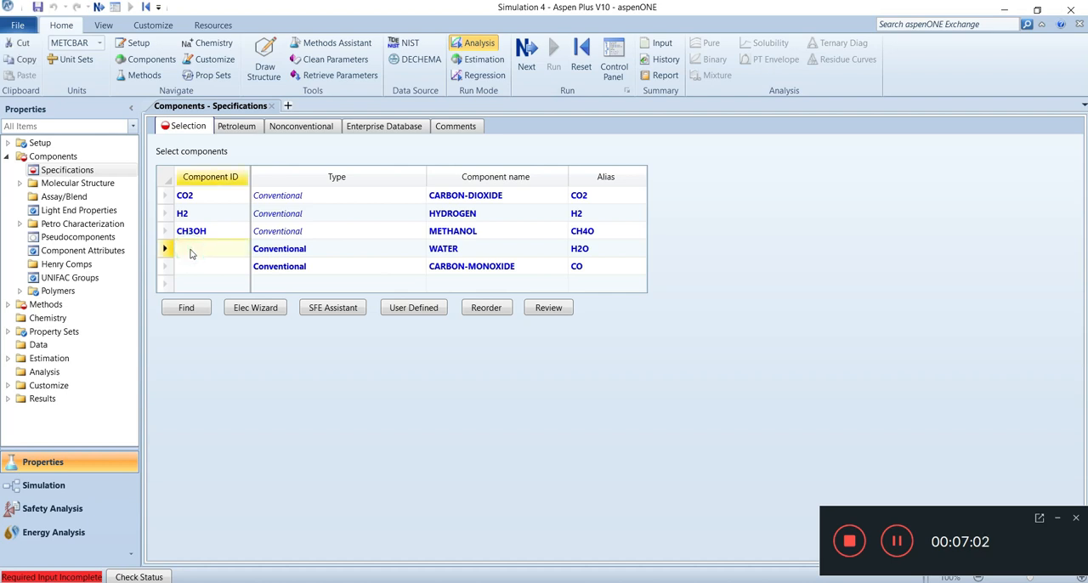
{"action": "type", "text": "H20"}
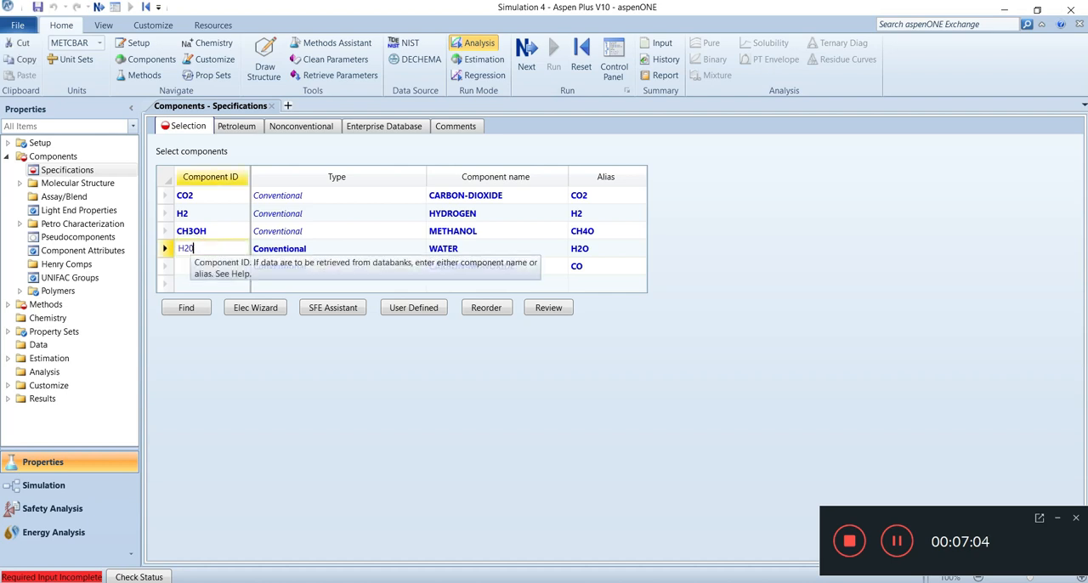
{"action": "key", "text": "Return"}
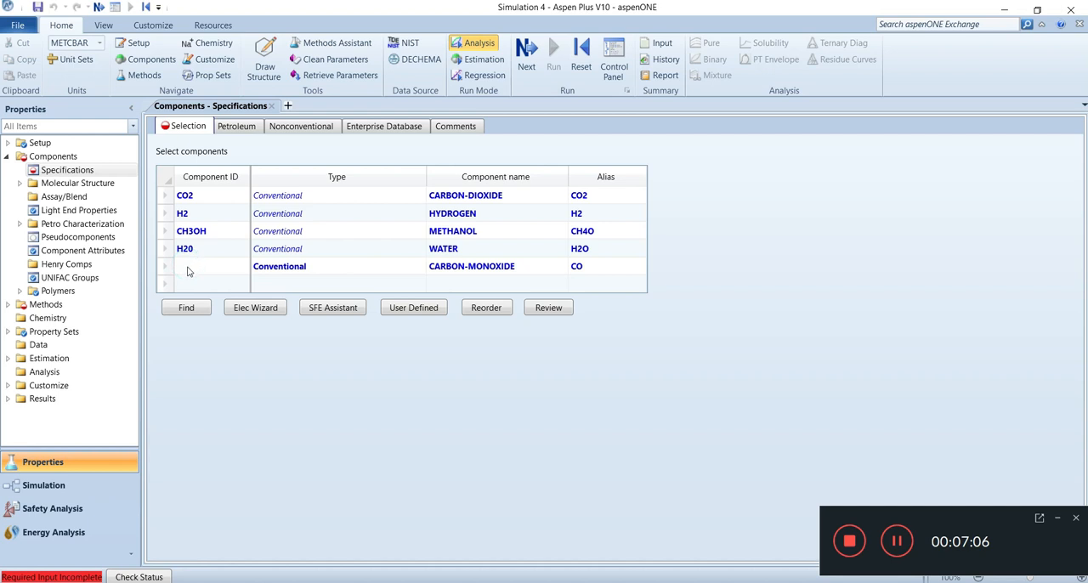
{"action": "left_click", "coordinate": [188, 270]}
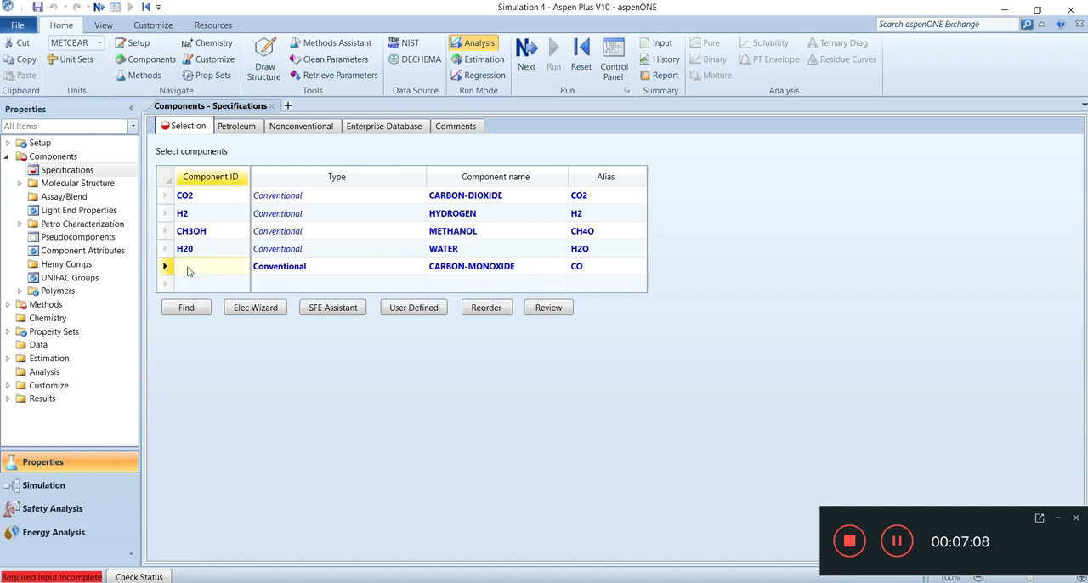
{"action": "left_click", "coordinate": [188, 270]}
{"action": "type", "text": "CO"}
{"action": "key", "text": "Return"}
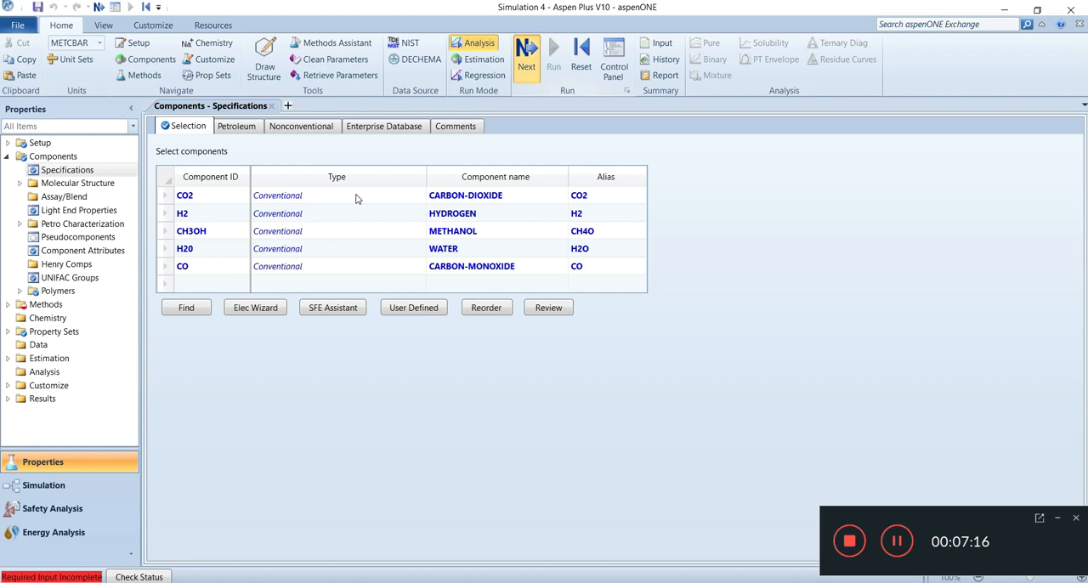
Proceed to the property method specifications and set the base method to SRK
{"action": "key", "text": "F4"}
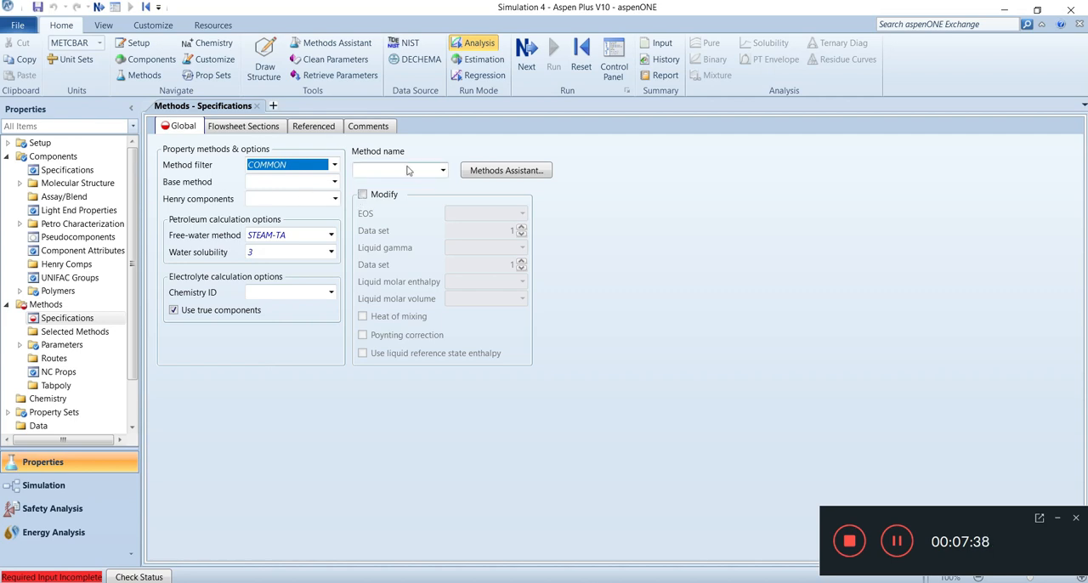
{"action": "left_click", "coordinate": [335, 182]}
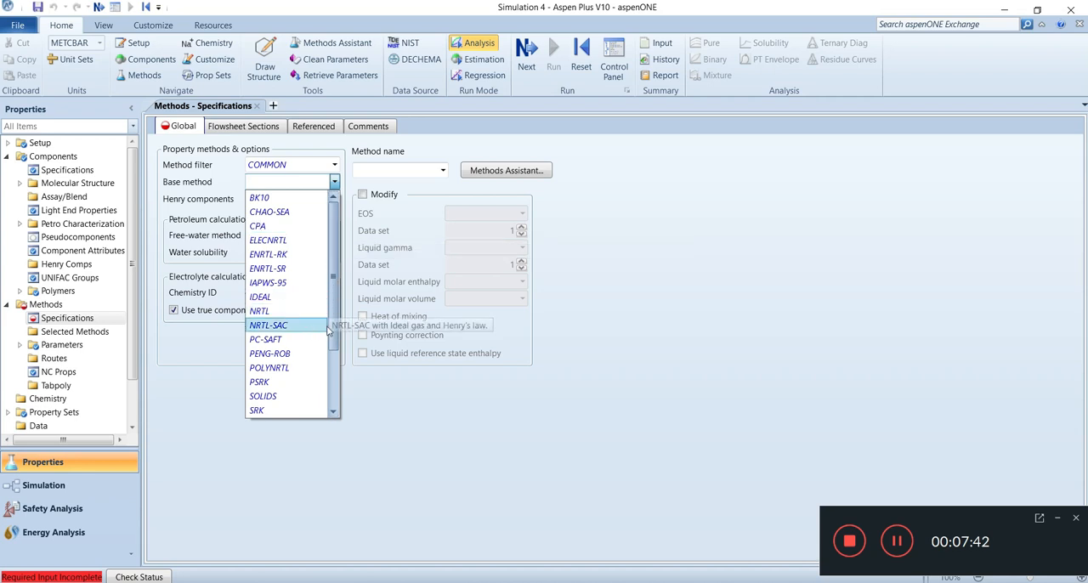
{"action": "scroll", "coordinate": [327, 336], "scroll_direction": "down", "scroll_amount": 1}
{"action": "left_click", "coordinate": [263, 395]}
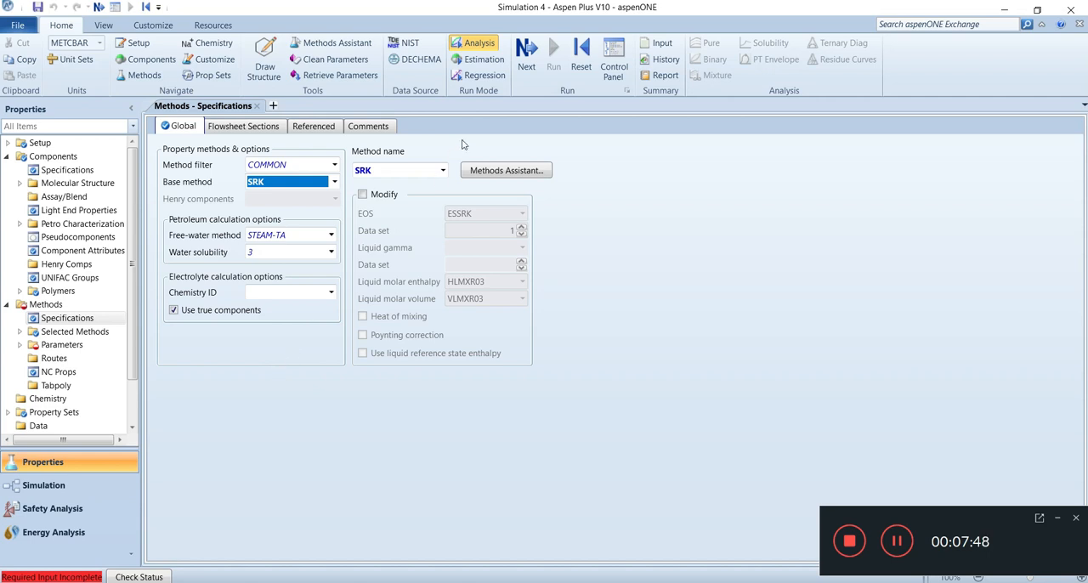
Accept the SRK binary interaction parameters and go to the Simulation environment
{"action": "left_click", "coordinate": [527, 49]}
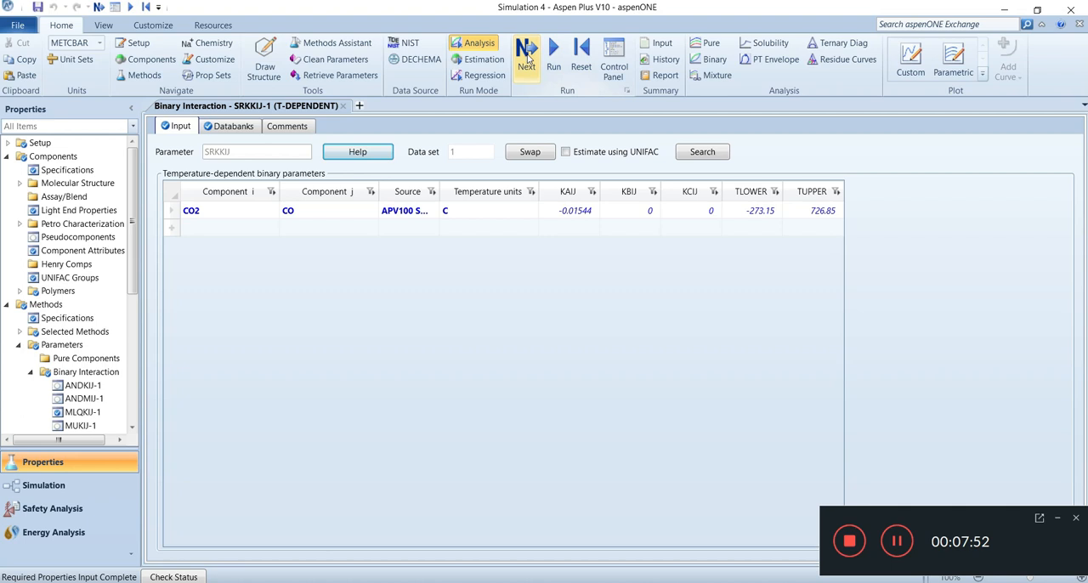
{"action": "left_click", "coordinate": [527, 56]}
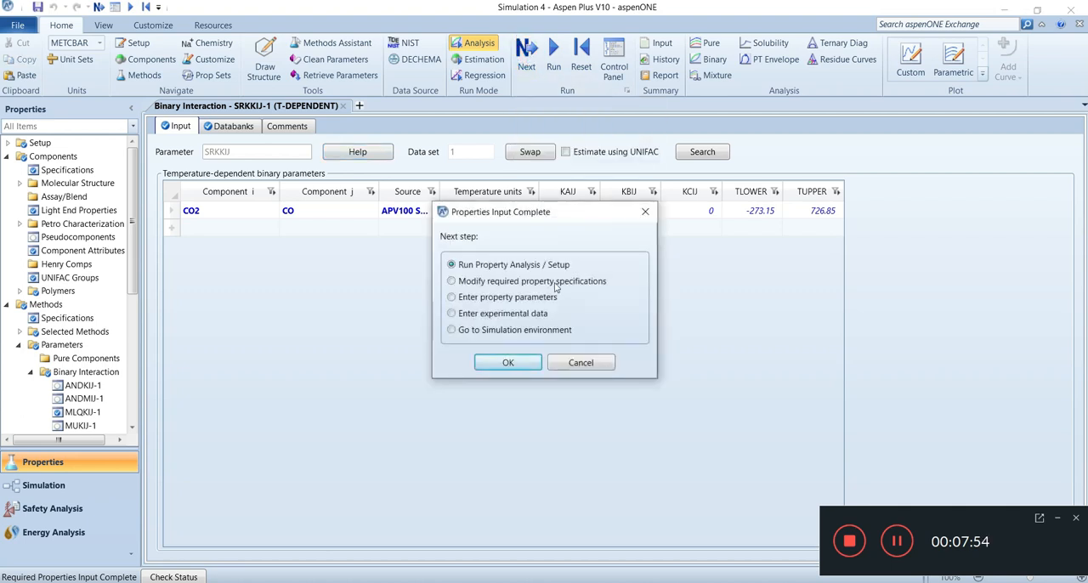
{"action": "left_click", "coordinate": [452, 331]}
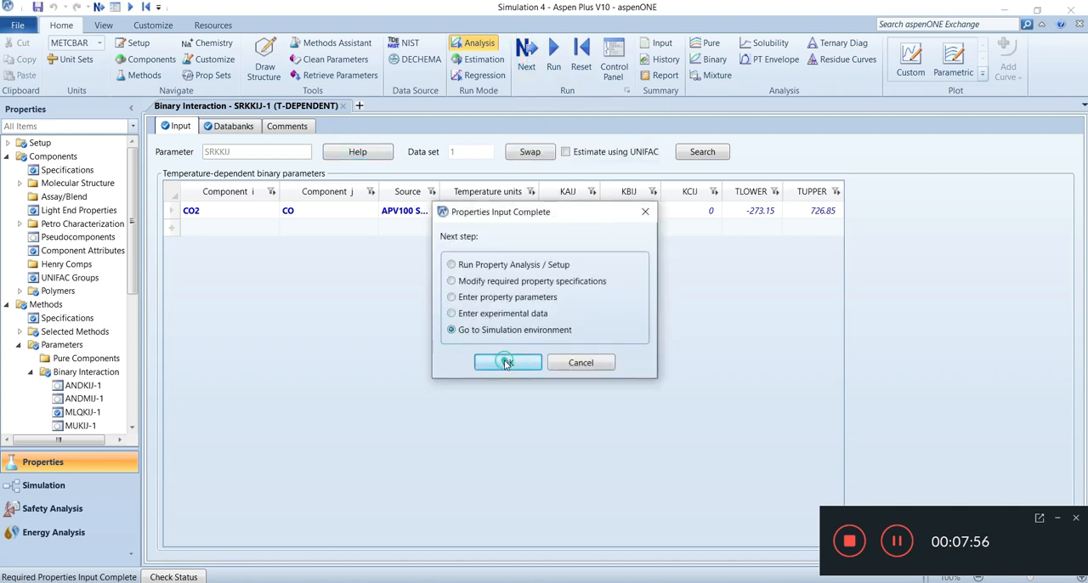
{"action": "left_click", "coordinate": [505, 361]}
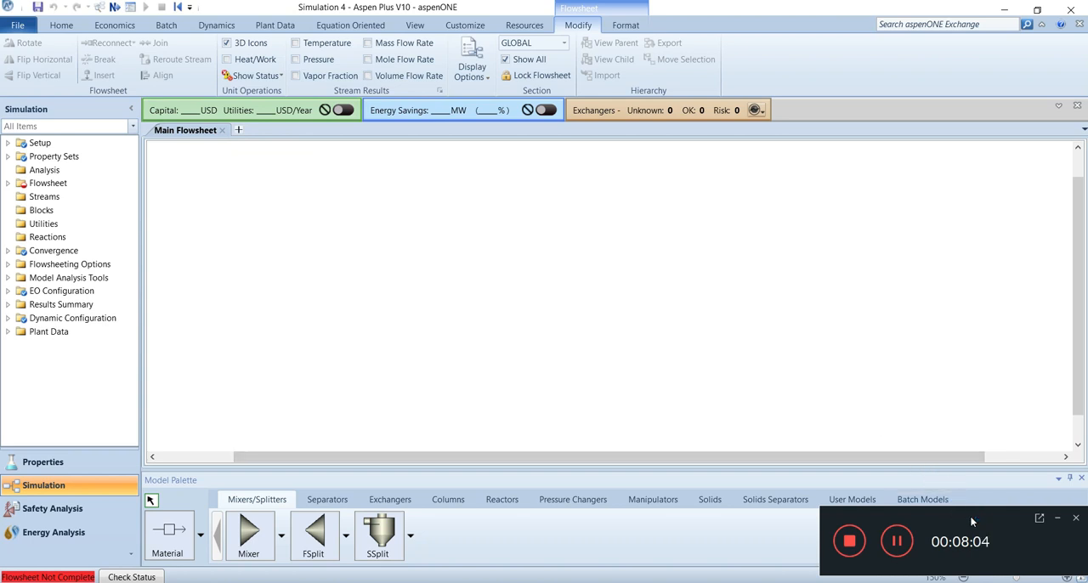
Place an RPlug reactor block near the middle of the main flowsheet
{"action": "left_click_drag", "start_coordinate": [970, 515], "coordinate": [948, 42]}
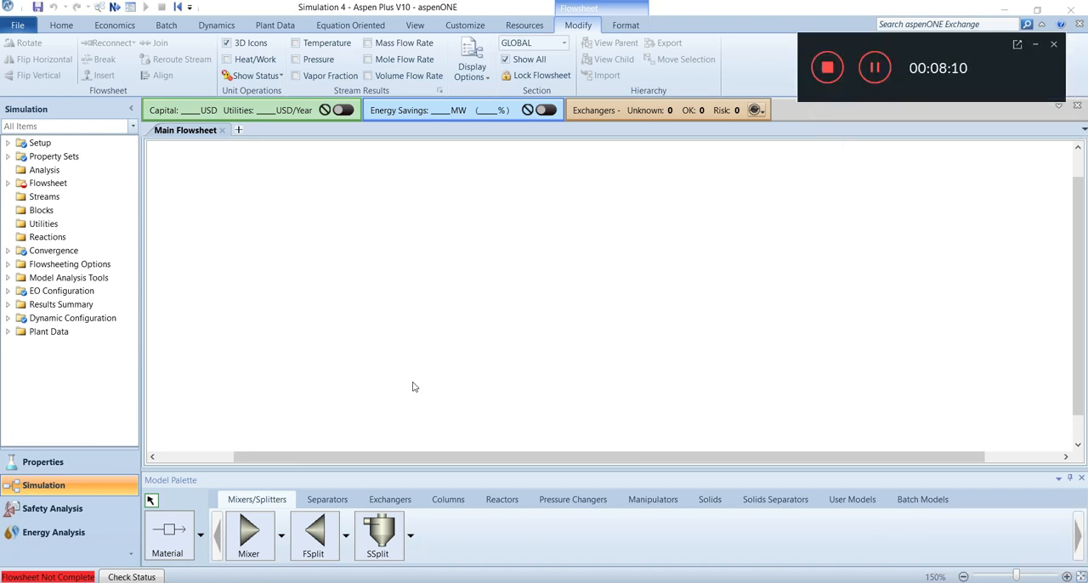
{"action": "left_click", "coordinate": [491, 499]}
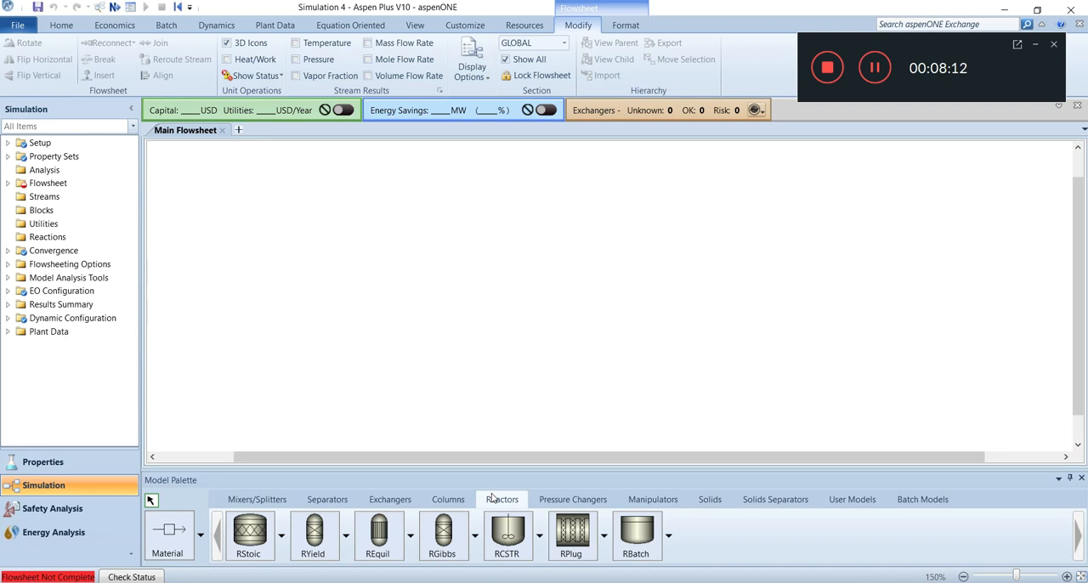
{"action": "left_click", "coordinate": [569, 543]}
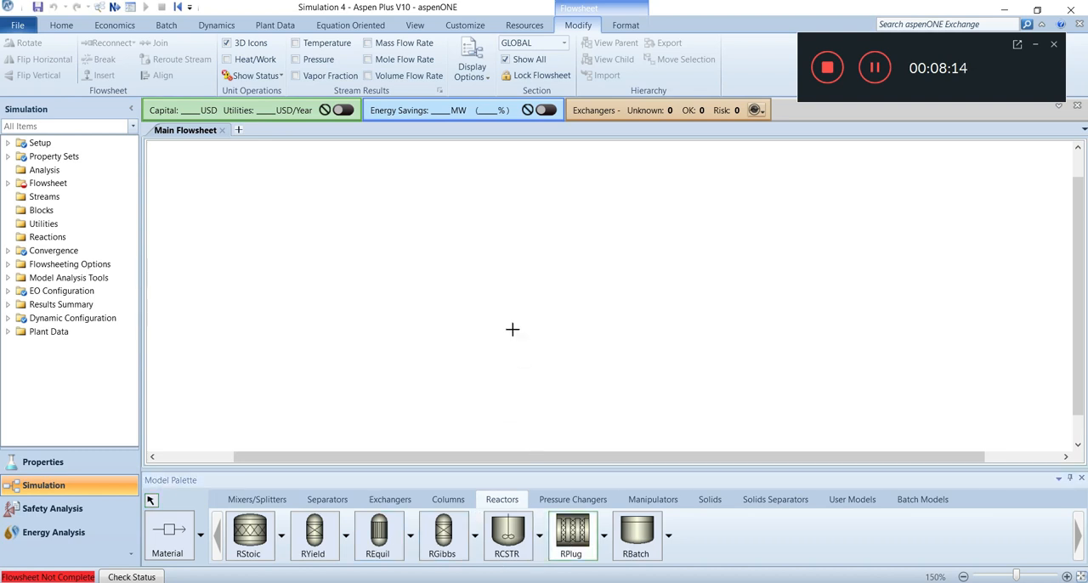
{"action": "left_click", "coordinate": [506, 271]}
Connect a material feed stream to the RPlug reactor's inlet and a material product stream to its outlet
{"action": "left_click", "coordinate": [173, 549]}
{"action": "left_click", "coordinate": [399, 289]}
{"action": "left_click", "coordinate": [477, 286]}
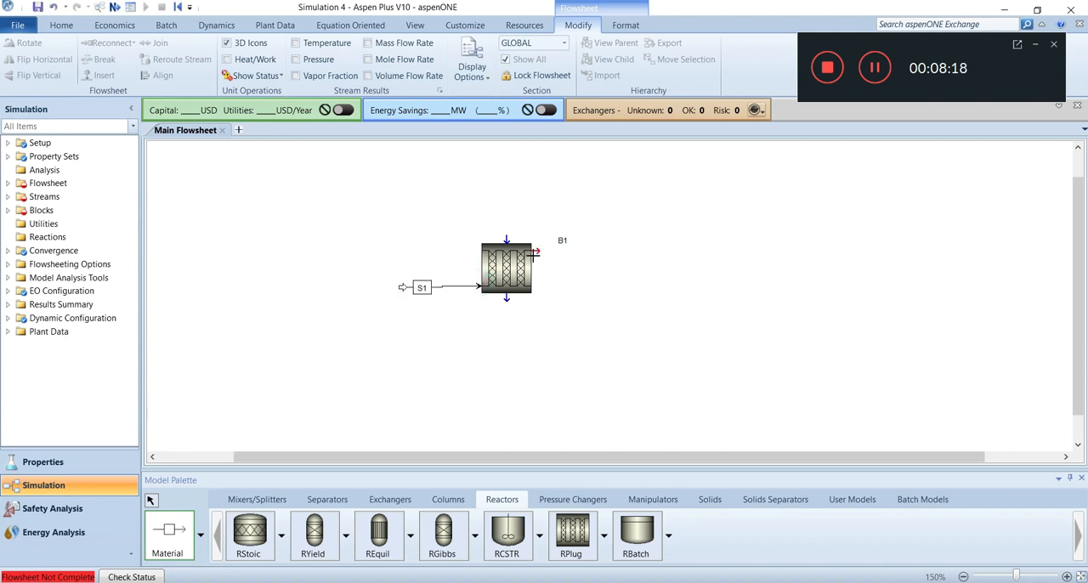
{"action": "left_click", "coordinate": [538, 249]}
{"action": "left_click", "coordinate": [593, 250]}
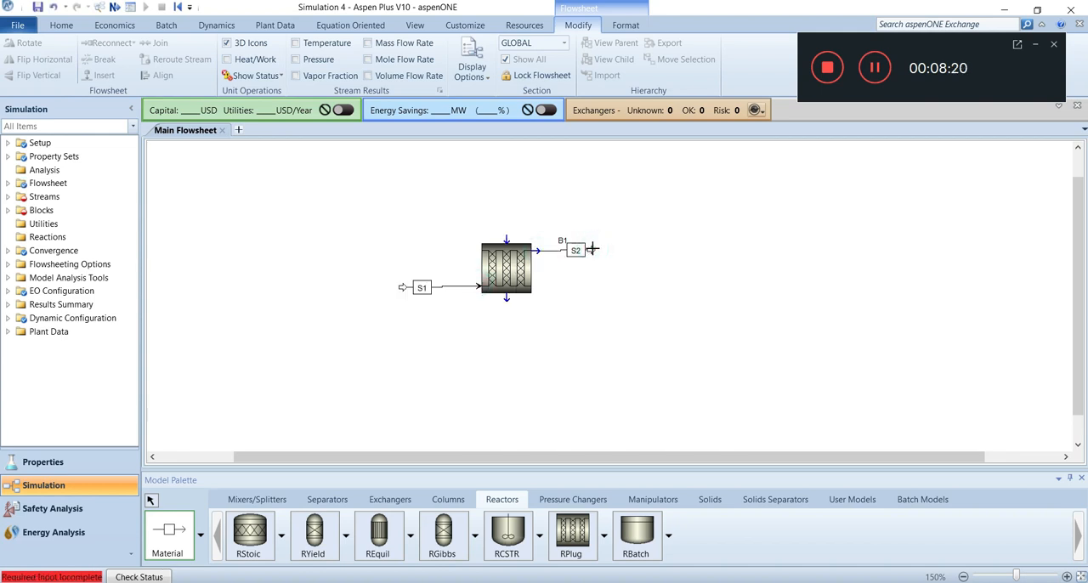
{"action": "left_click", "coordinate": [152, 500]}
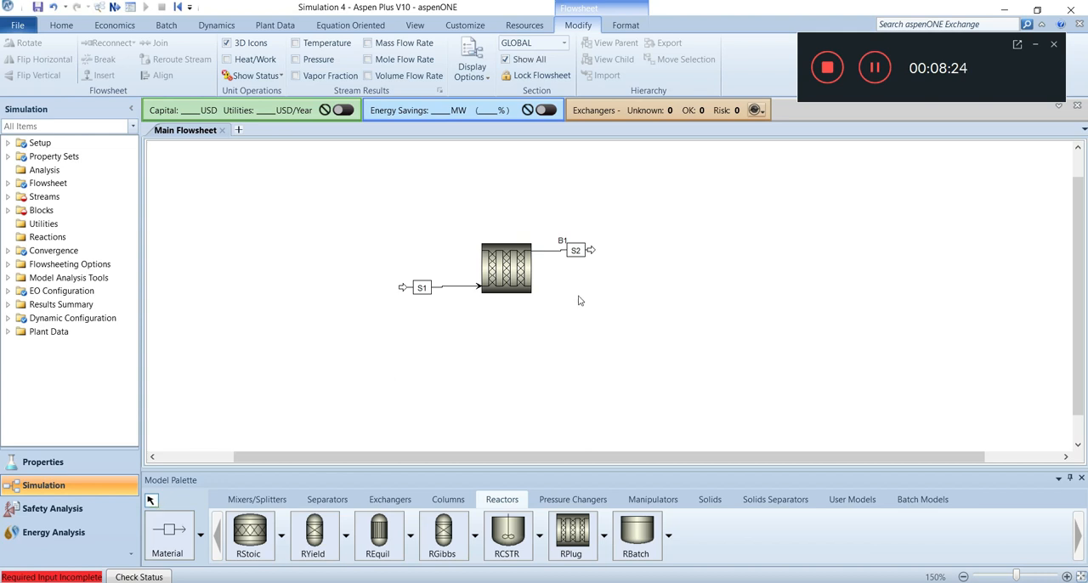
Rename feed stream S1 as ALIMENTA and shift its label along the line toward the reactor
{"action": "left_click", "coordinate": [438, 290]}
{"action": "right_click", "coordinate": [438, 291]}
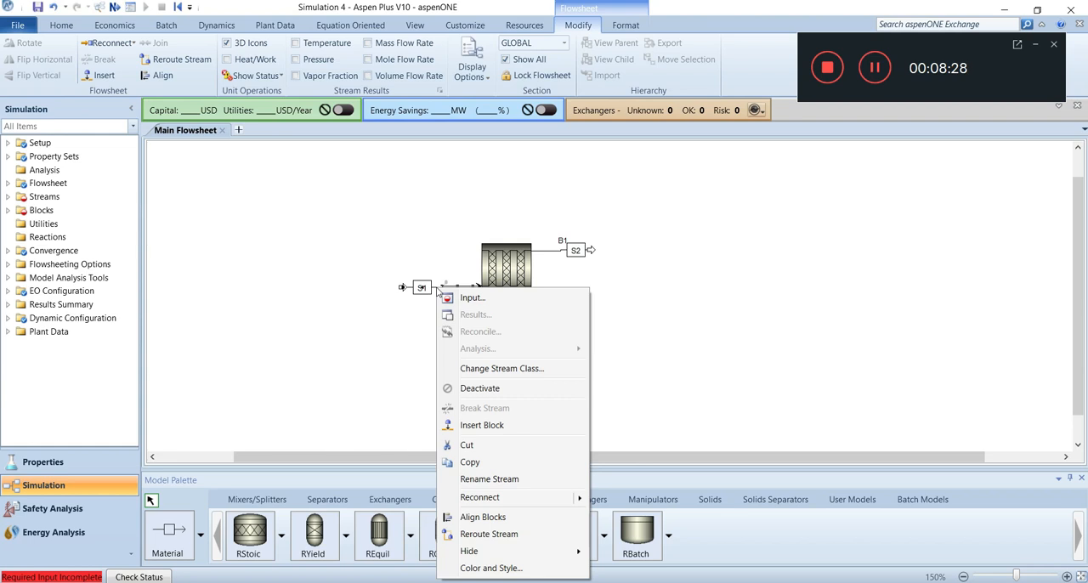
{"action": "left_click", "coordinate": [489, 480]}
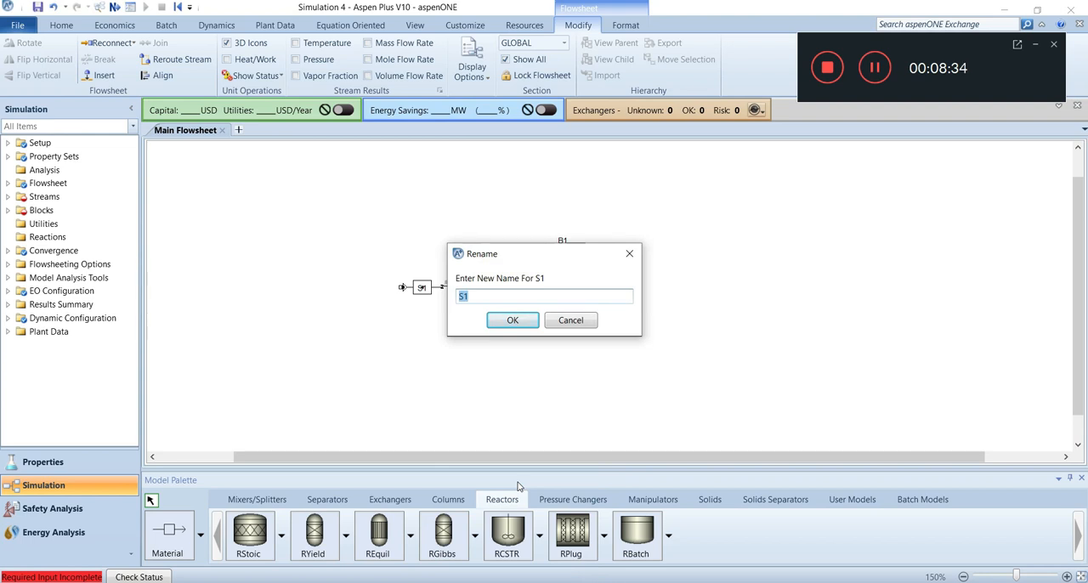
{"action": "type", "text": "ALIMENTA"}
{"action": "left_click", "coordinate": [513, 320]}
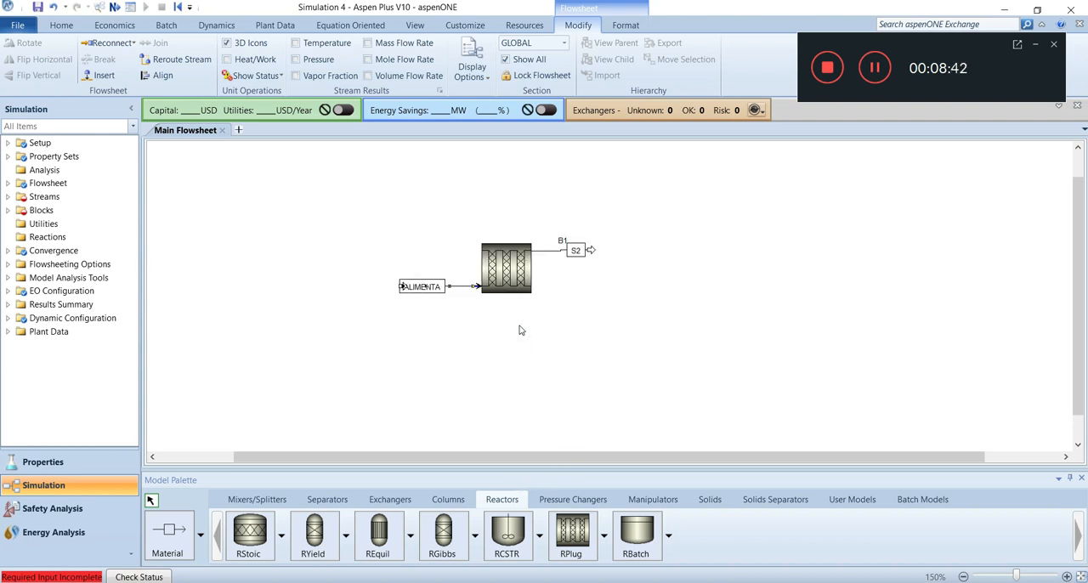
{"action": "left_click_drag", "start_coordinate": [431, 289], "coordinate": [451, 289]}
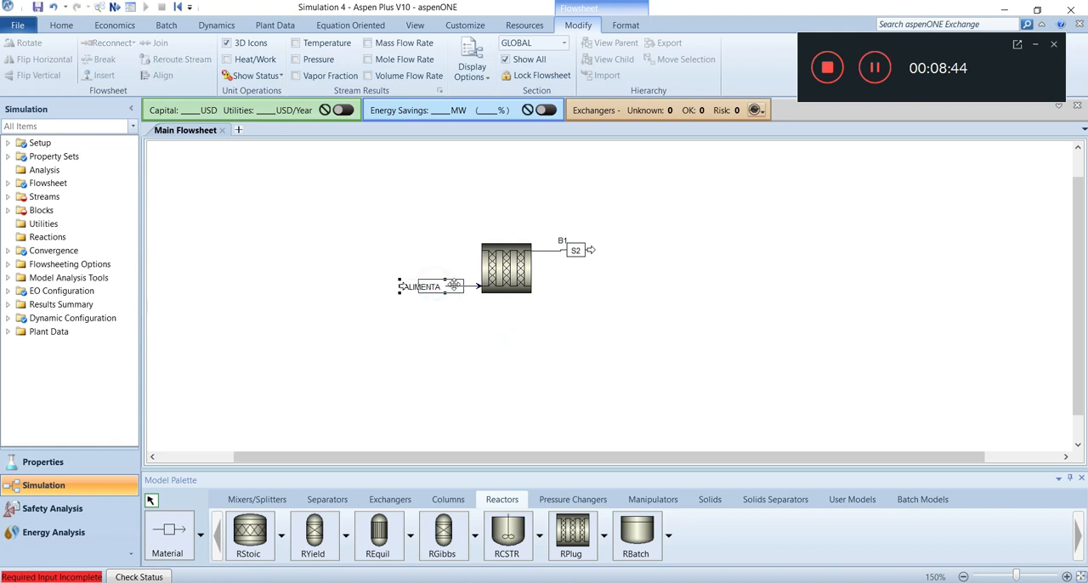
Rename the reactor's outlet stream S2 as PRODUCTO
{"action": "left_click", "coordinate": [548, 252]}
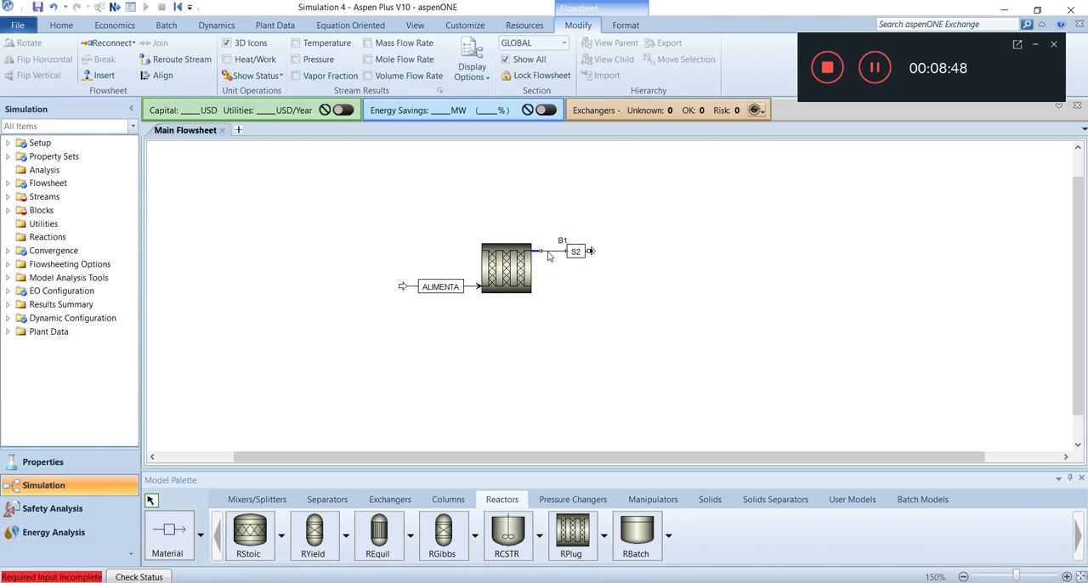
{"action": "key", "text": "ctrl+m"}
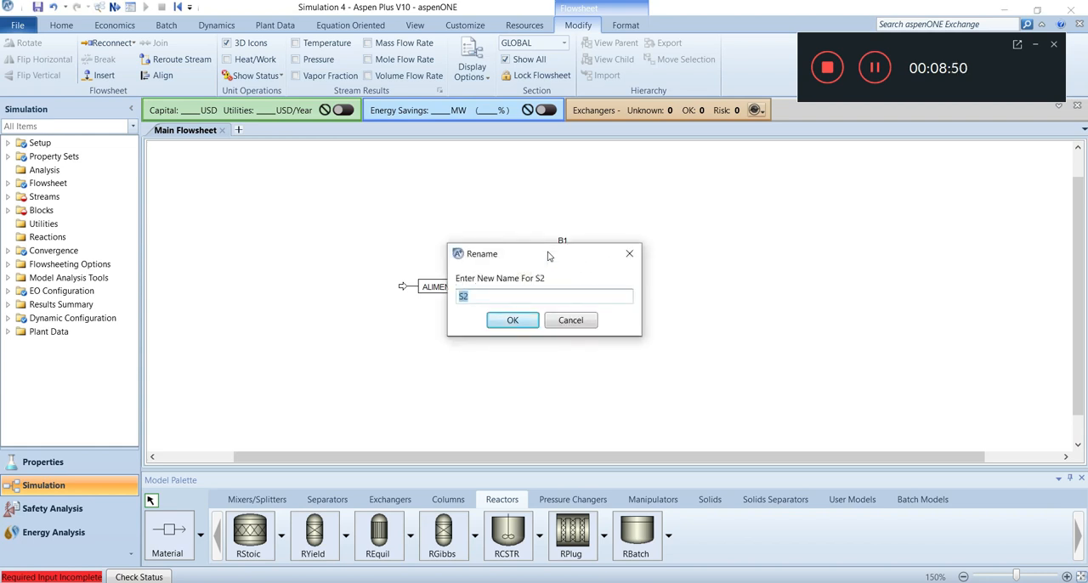
{"action": "type", "text": "PRODUCTO"}
{"action": "left_click", "coordinate": [508, 321]}
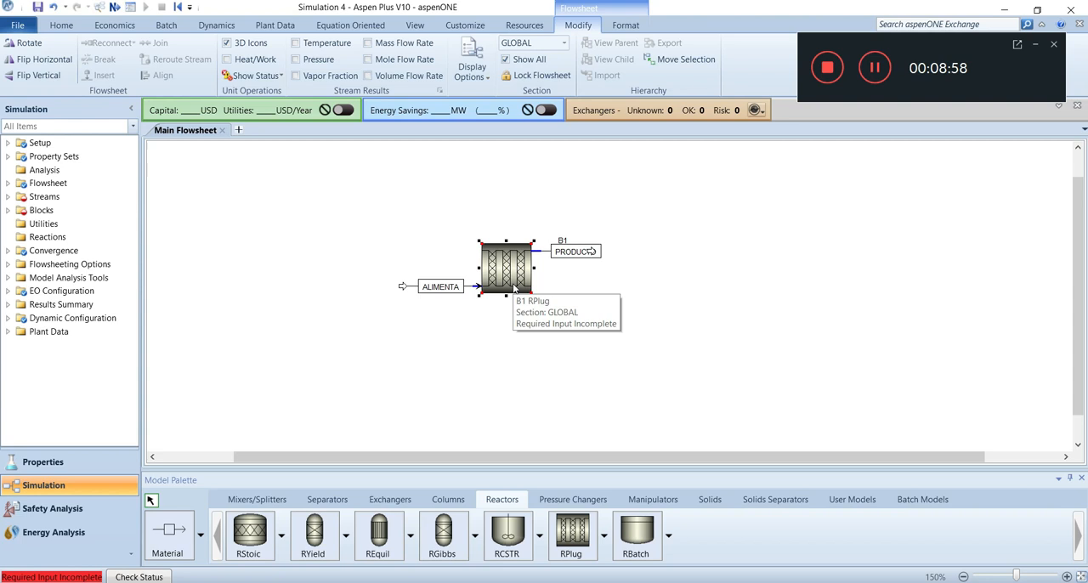
Rename the RPlug block B1 as REACTOR
{"action": "key", "text": "ctrl+m"}
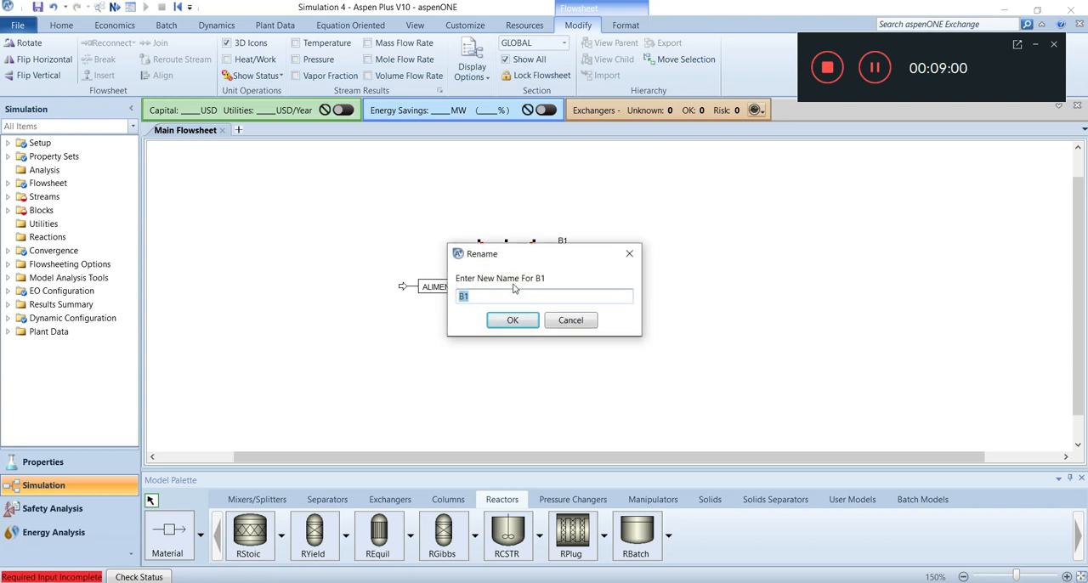
{"action": "type", "text": "REACTOR"}
{"action": "left_click", "coordinate": [515, 323]}
Tidy the flowsheet by centring the REACTOR label just above the block, extending the ALIMENTA feed arrow outward and fitting the diagram to the view
{"action": "left_click_drag", "start_coordinate": [571, 242], "coordinate": [576, 263]}
{"action": "left_click", "coordinate": [587, 272]}
{"action": "left_click_drag", "start_coordinate": [402, 287], "coordinate": [394, 288]}
{"action": "left_click", "coordinate": [557, 306]}
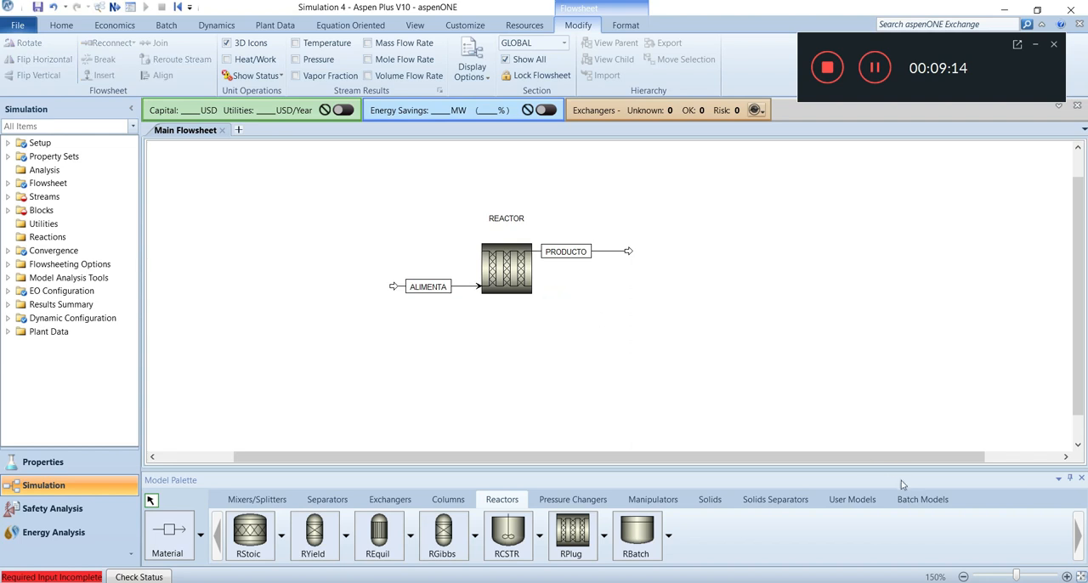
{"action": "left_click", "coordinate": [1082, 577]}
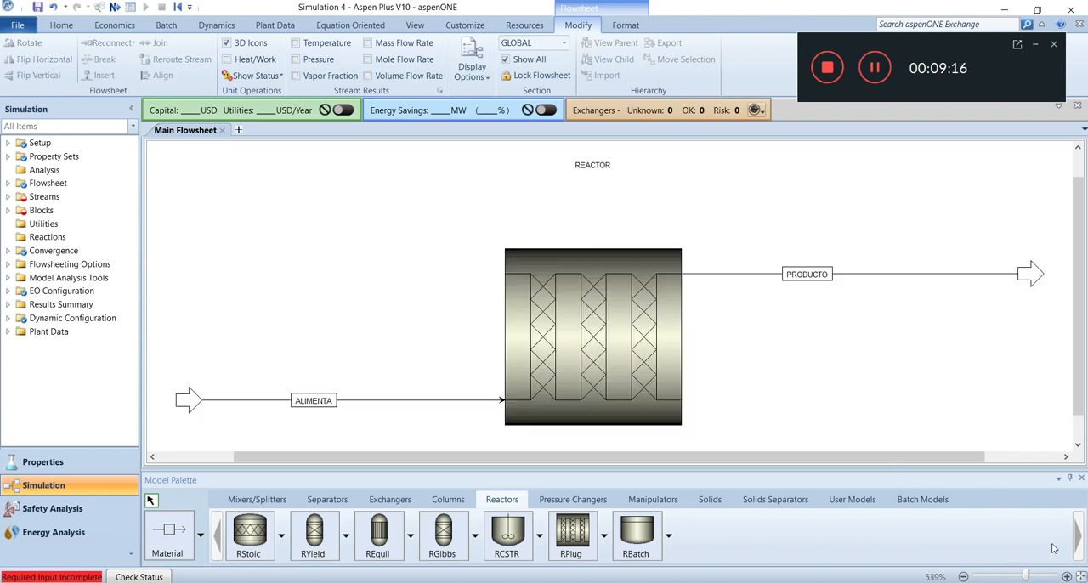
{"action": "left_click_drag", "start_coordinate": [605, 168], "coordinate": [589, 214]}
{"action": "left_click", "coordinate": [780, 338]}
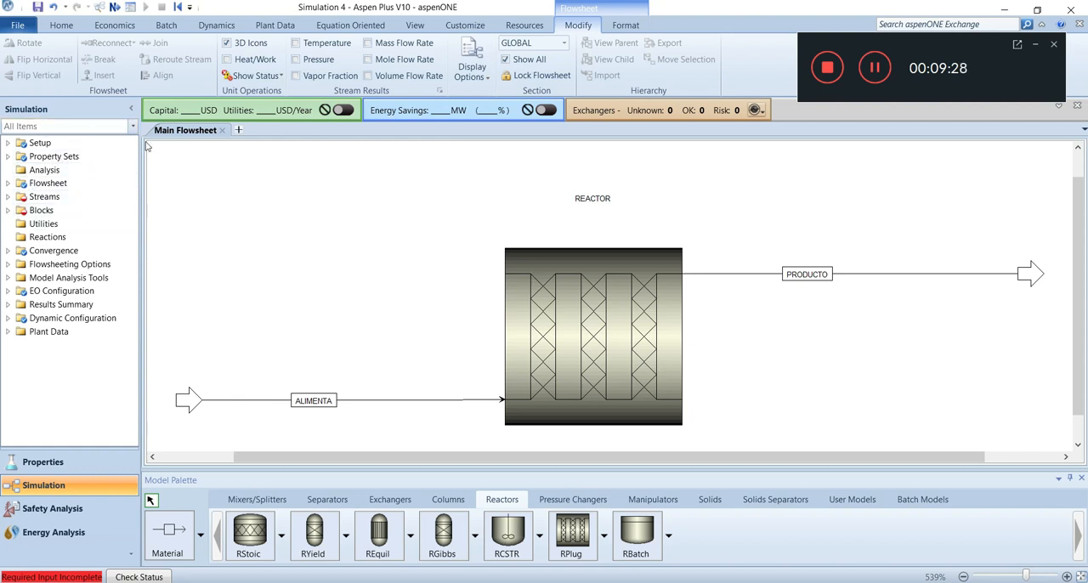
Specify feed stream ALIMENTA with a temperature of 250 C and a pressure of 110 bar
{"action": "left_click", "coordinate": [12, 200]}
{"action": "left_click", "coordinate": [50, 213]}
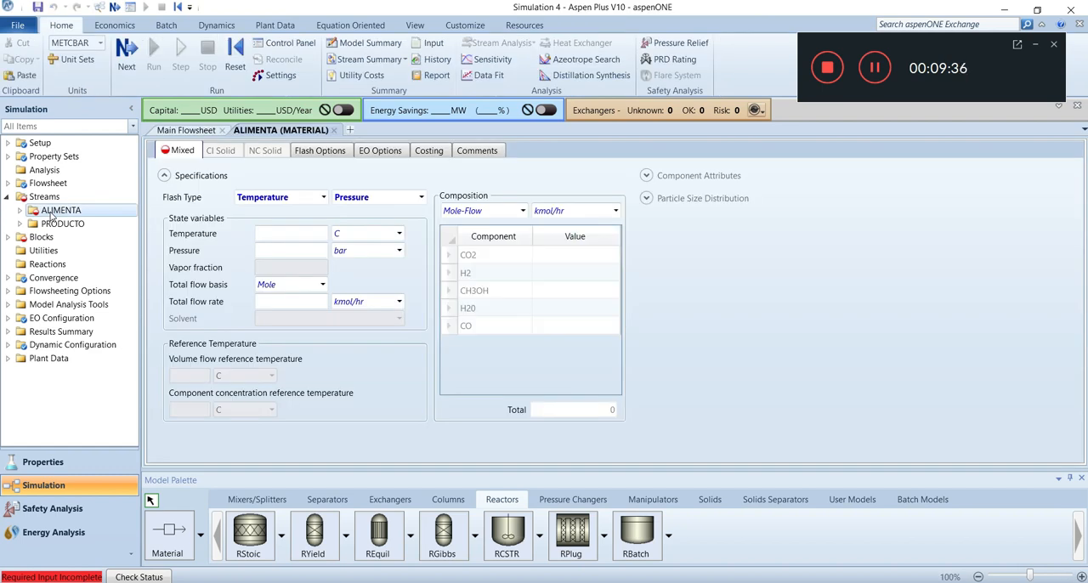
{"action": "left_click", "coordinate": [288, 232]}
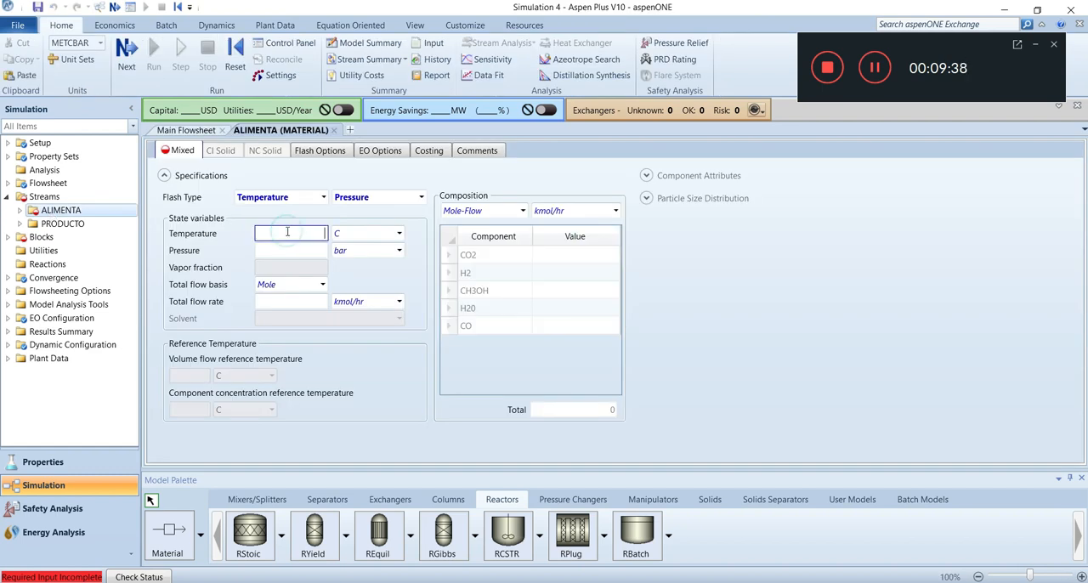
{"action": "type", "text": "250"}
{"action": "left_click", "coordinate": [291, 252]}
{"action": "type", "text": "110"}
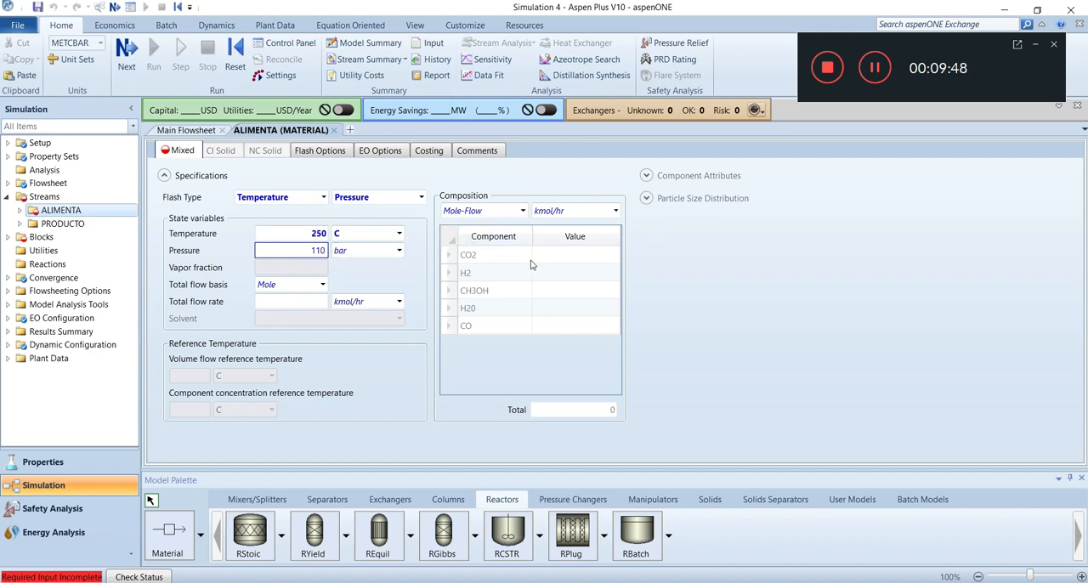
Set ALIMENTA's component mole flows to 4066 kmol/hr CO, 28920 kmol/hr H2 and 3976 kmol/hr CO2
{"action": "left_click", "coordinate": [549, 327]}
{"action": "type", "text": "4066"}
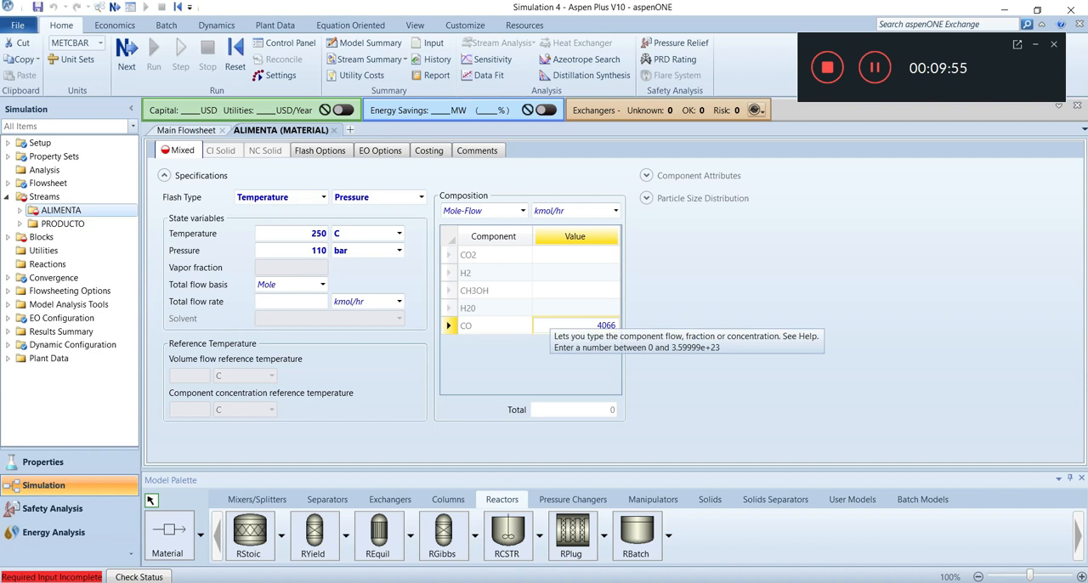
{"action": "left_click", "coordinate": [567, 274]}
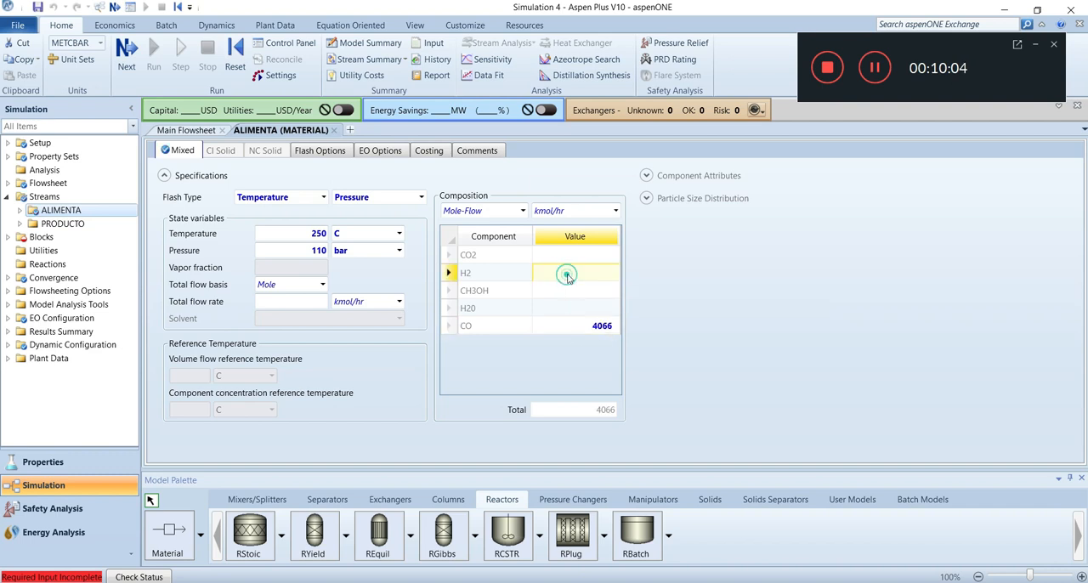
{"action": "type", "text": "28920"}
{"action": "left_click", "coordinate": [572, 257]}
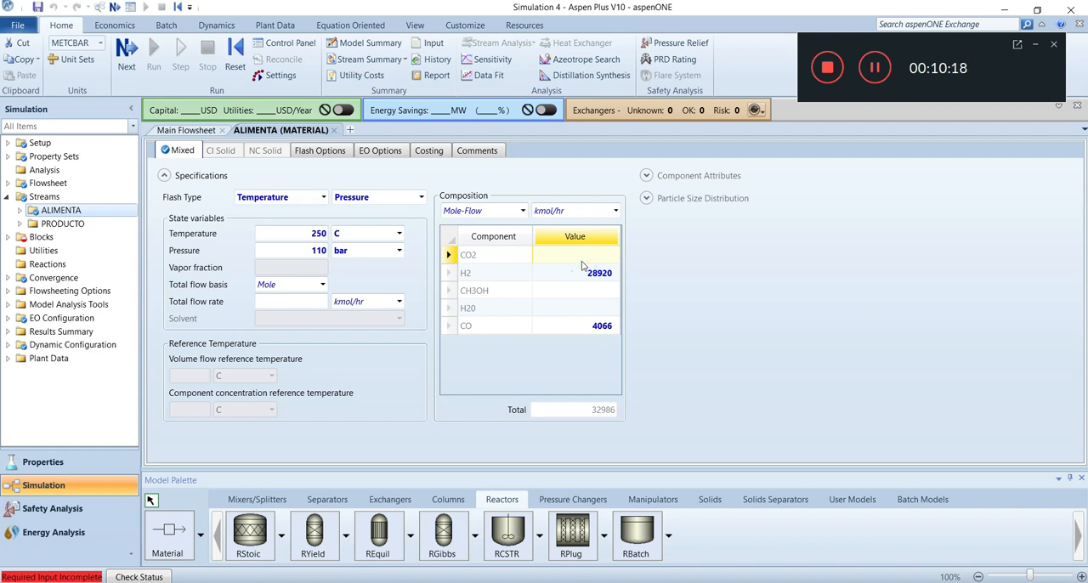
{"action": "type", "text": "3976"}
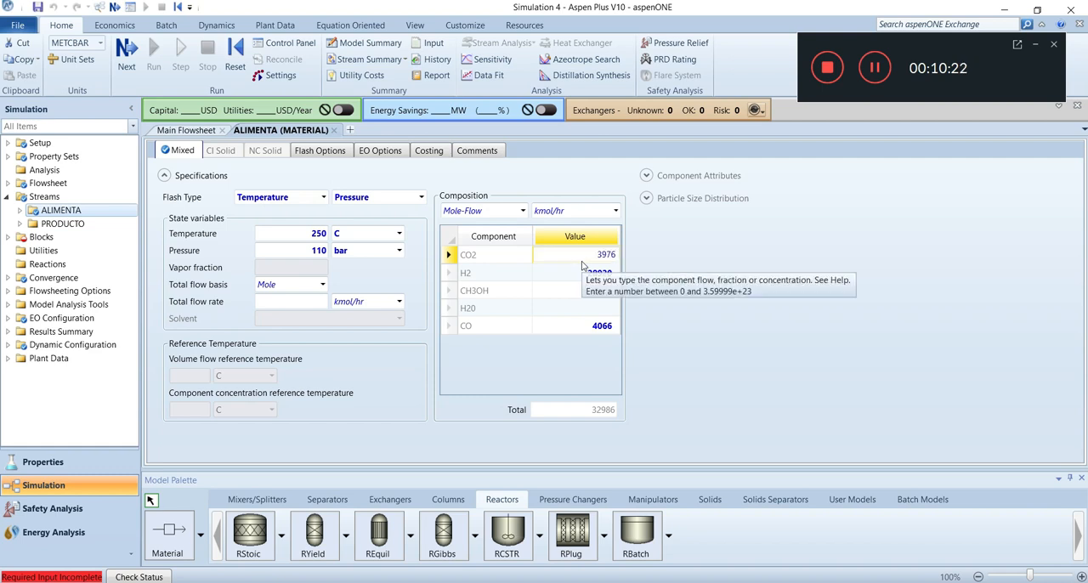
{"action": "left_click", "coordinate": [656, 298]}
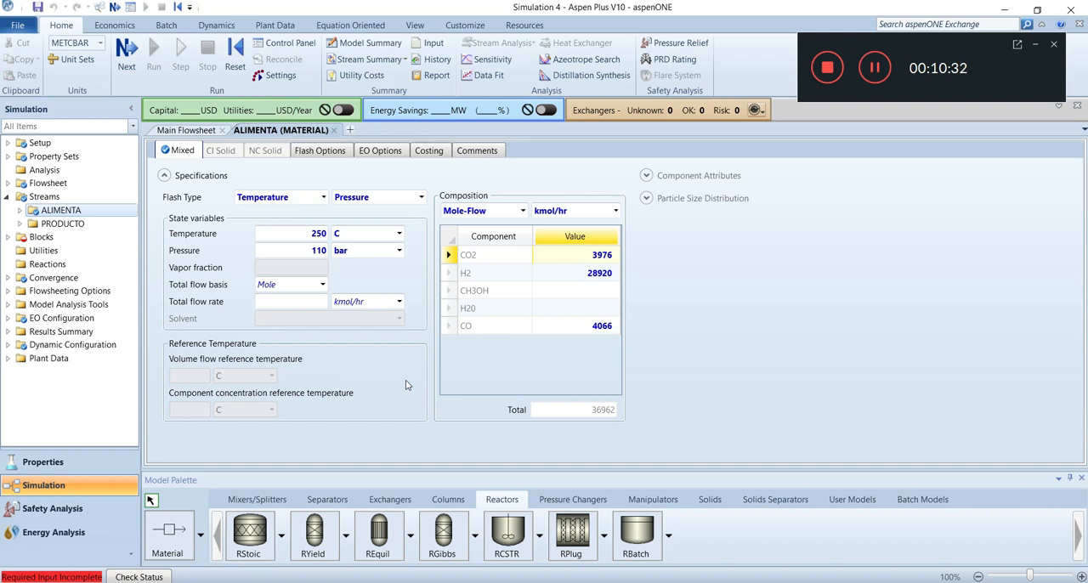
Define the REACTOR block as a reactor with specified temperature, using a temperature profile as the operating condition
{"action": "left_click", "coordinate": [12, 239]}
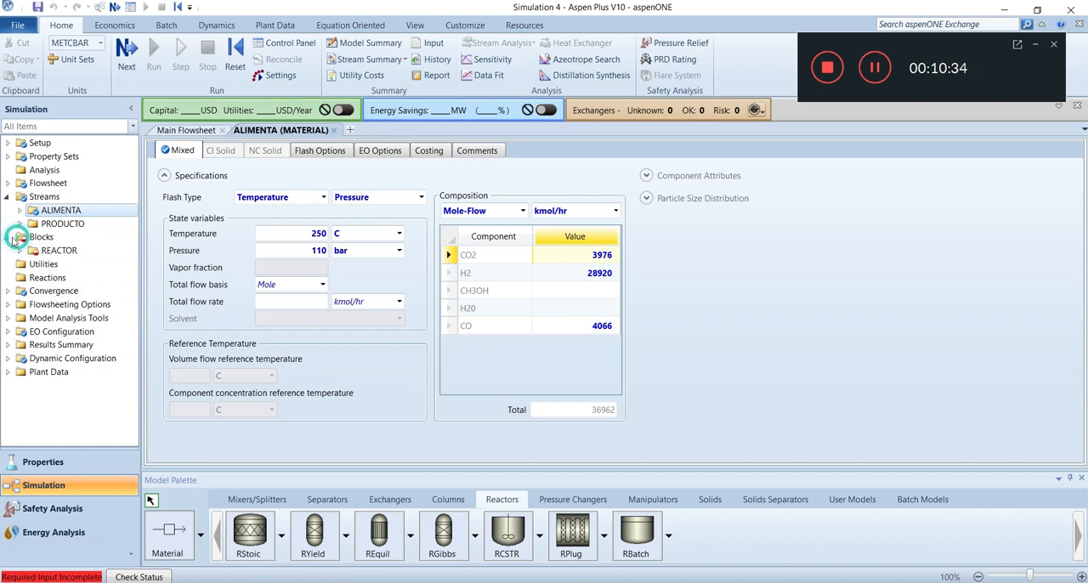
{"action": "left_click", "coordinate": [64, 252]}
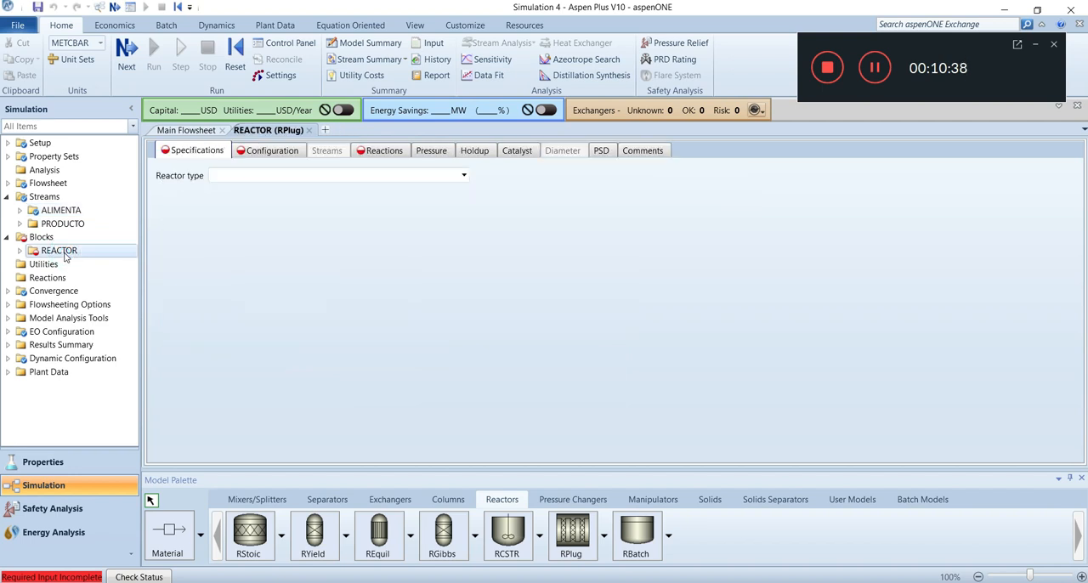
{"action": "left_click", "coordinate": [465, 178]}
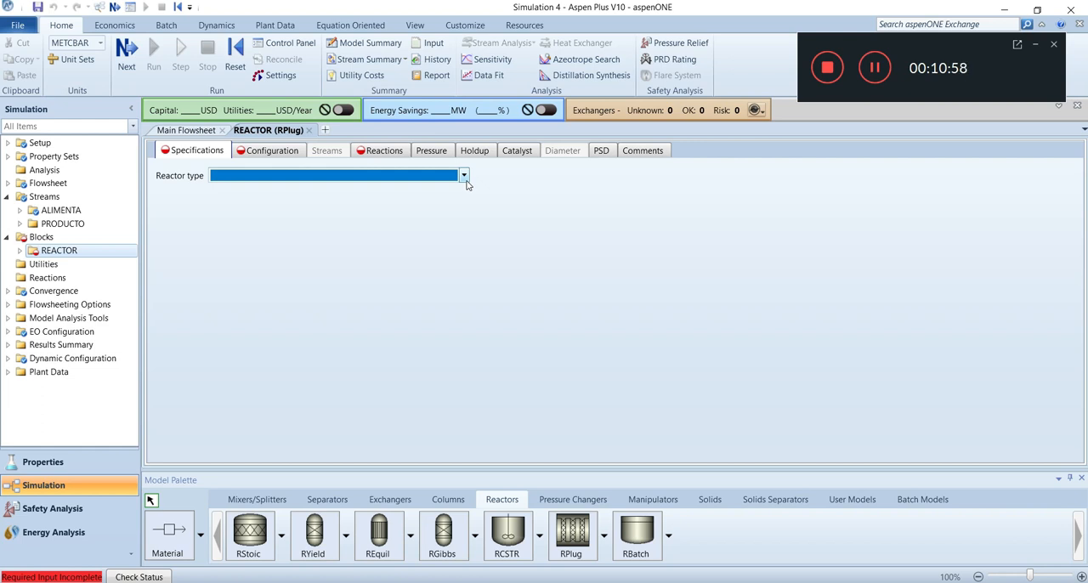
{"action": "left_click", "coordinate": [465, 182]}
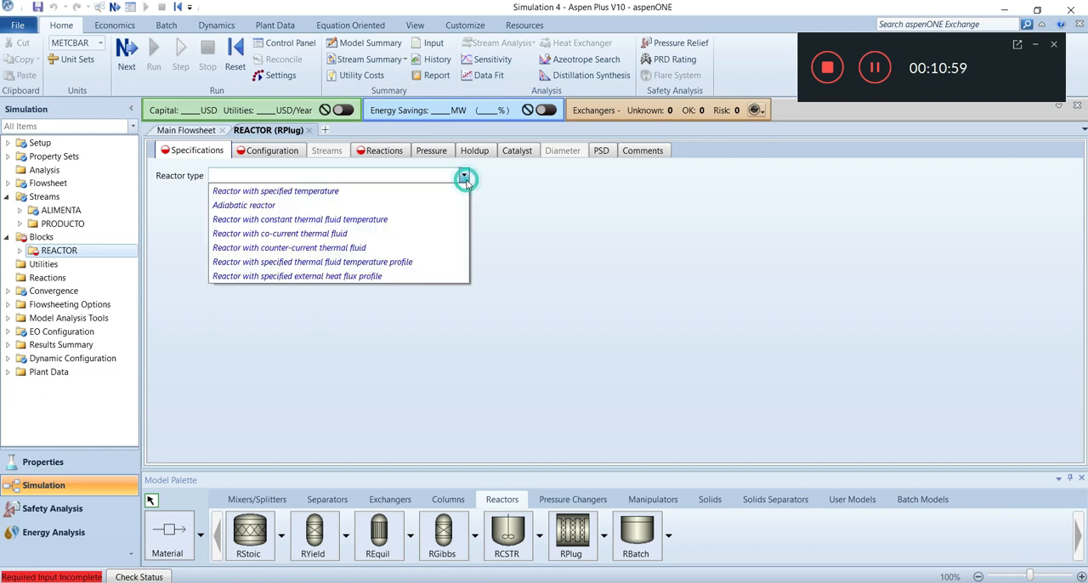
{"action": "left_click", "coordinate": [392, 191]}
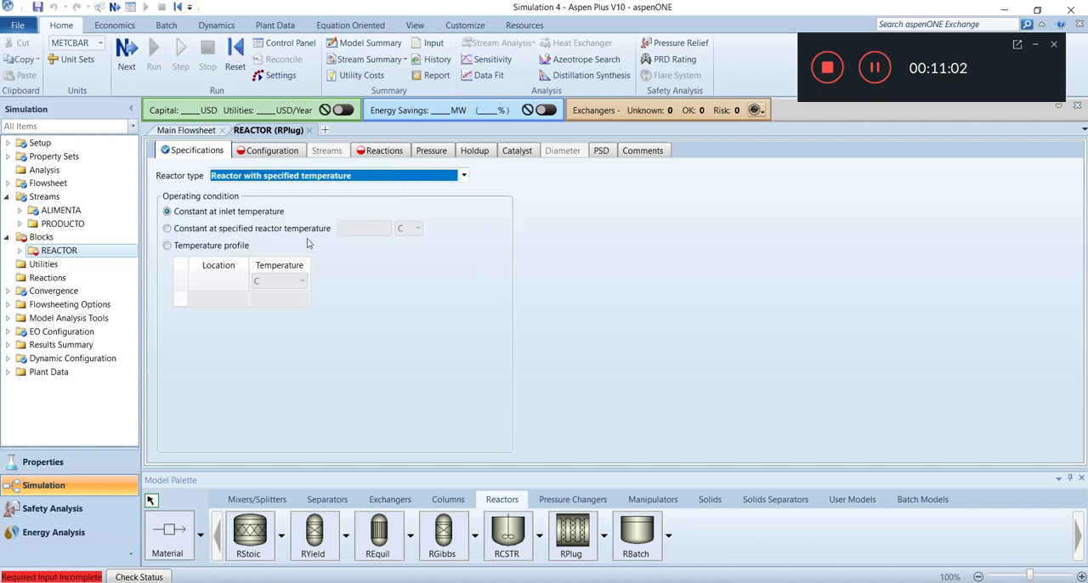
{"action": "left_click", "coordinate": [168, 246]}
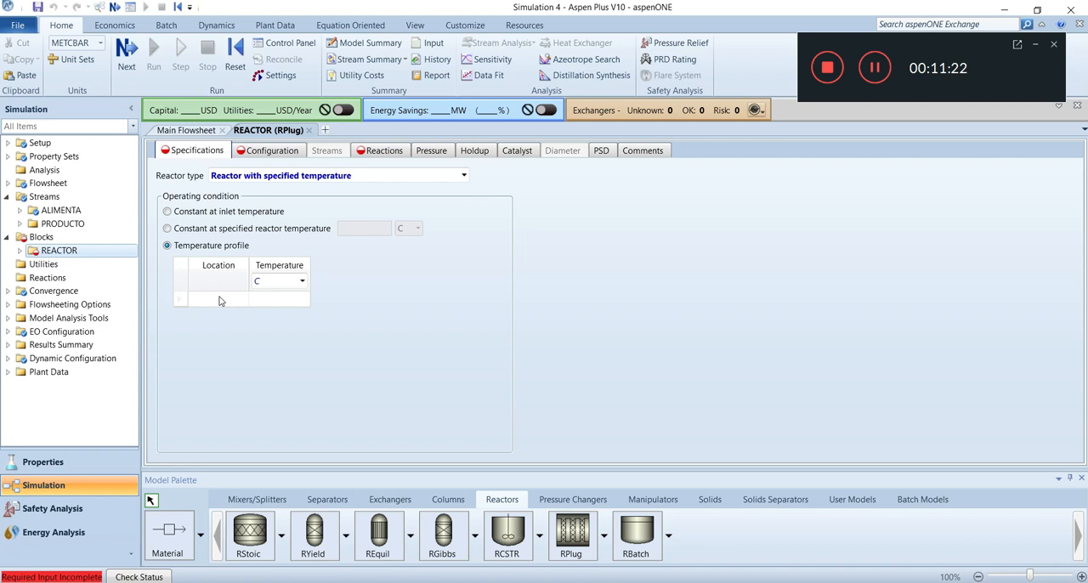
Fill in the reactor's temperature profile with 150 C at location 0, 280 C at 0.9 and 267 C at 1
{"action": "left_click", "coordinate": [219, 299]}
{"action": "type", "text": "0"}
{"action": "left_click", "coordinate": [260, 297]}
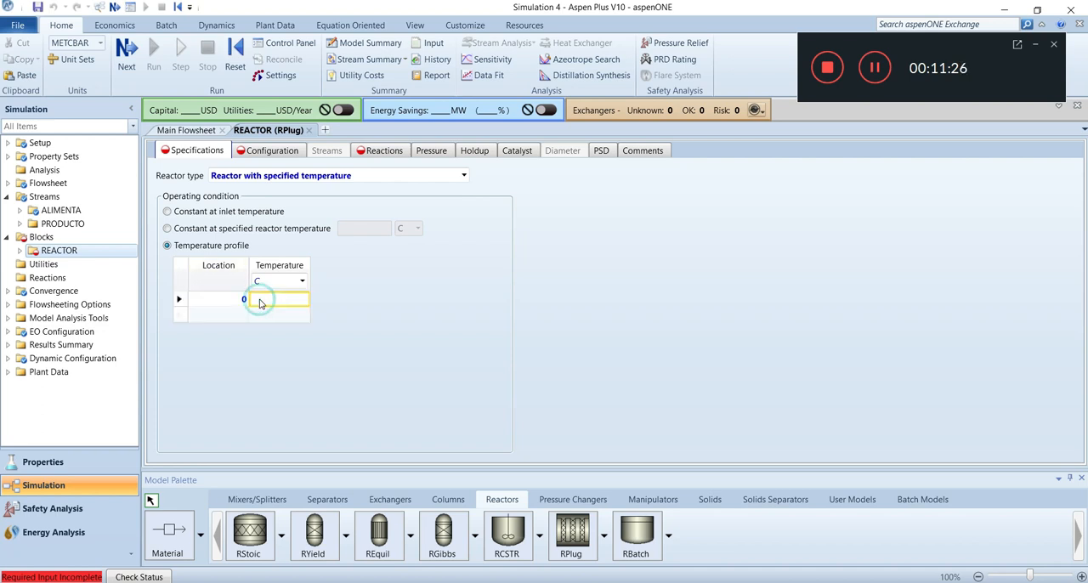
{"action": "type", "text": "150"}
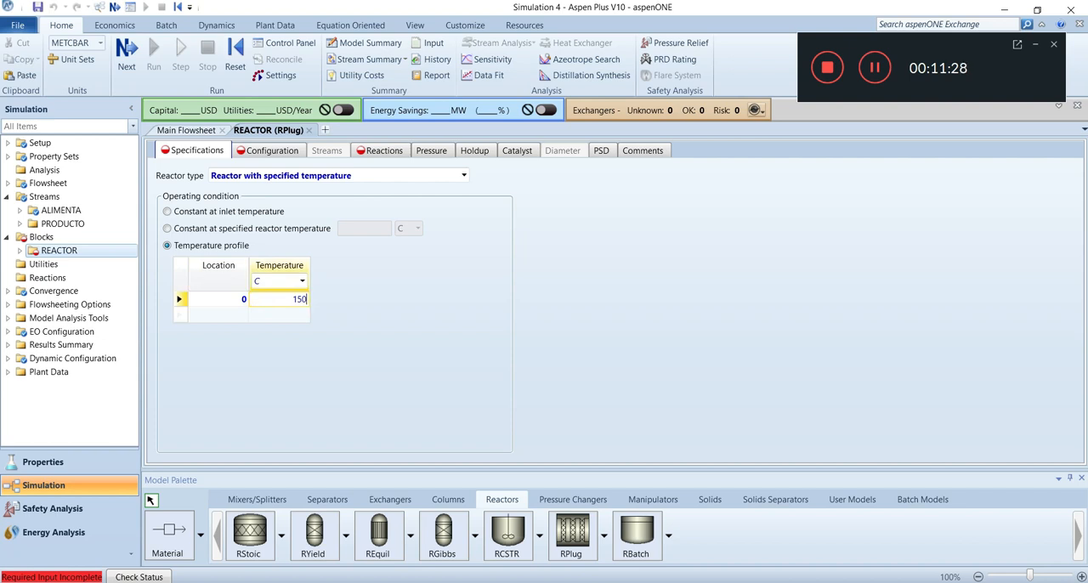
{"action": "left_click", "coordinate": [225, 318]}
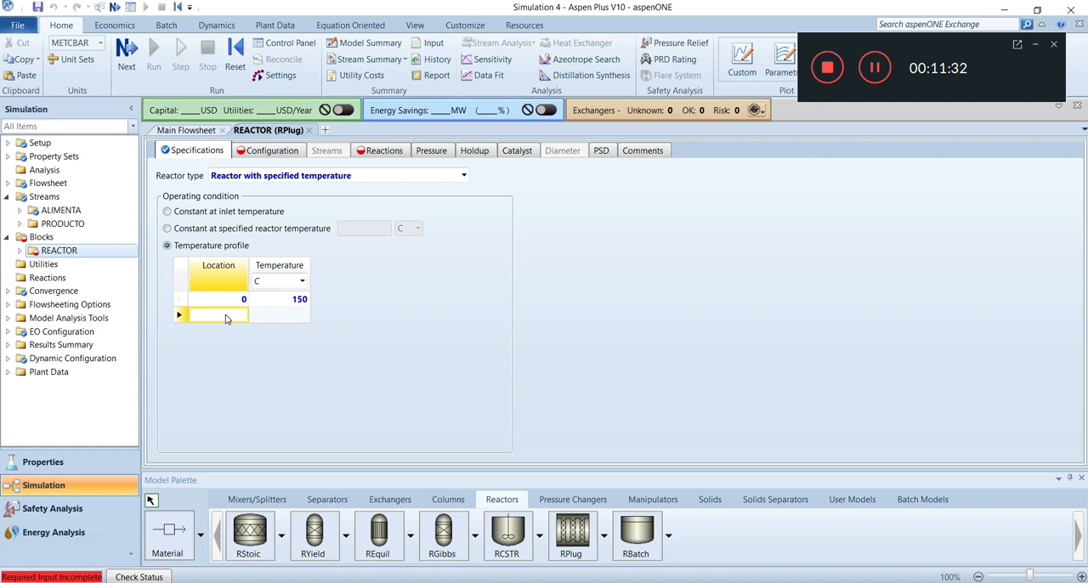
{"action": "type", "text": "0.9"}
{"action": "left_click", "coordinate": [283, 318]}
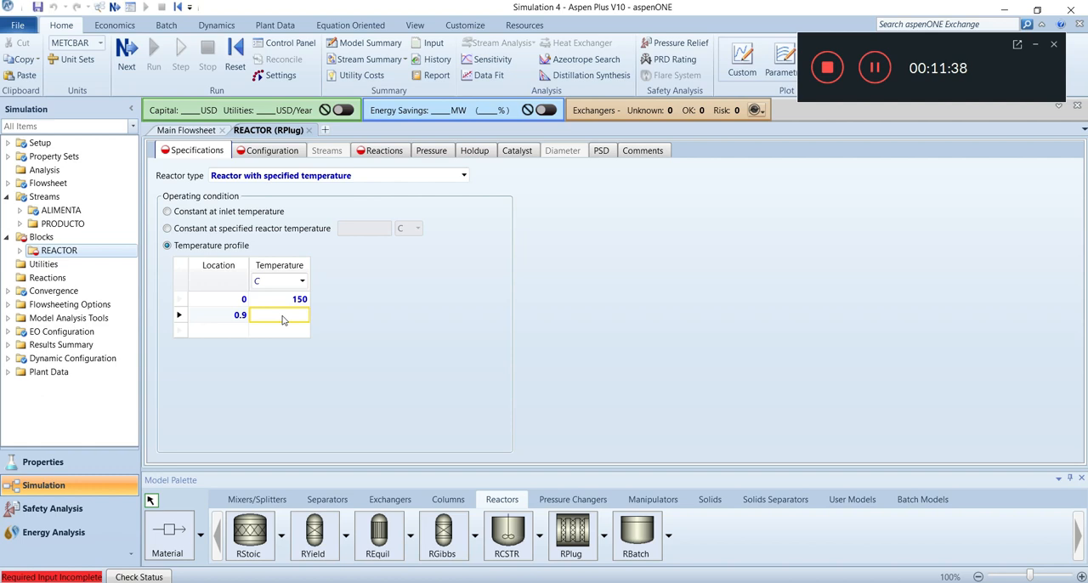
{"action": "type", "text": "280"}
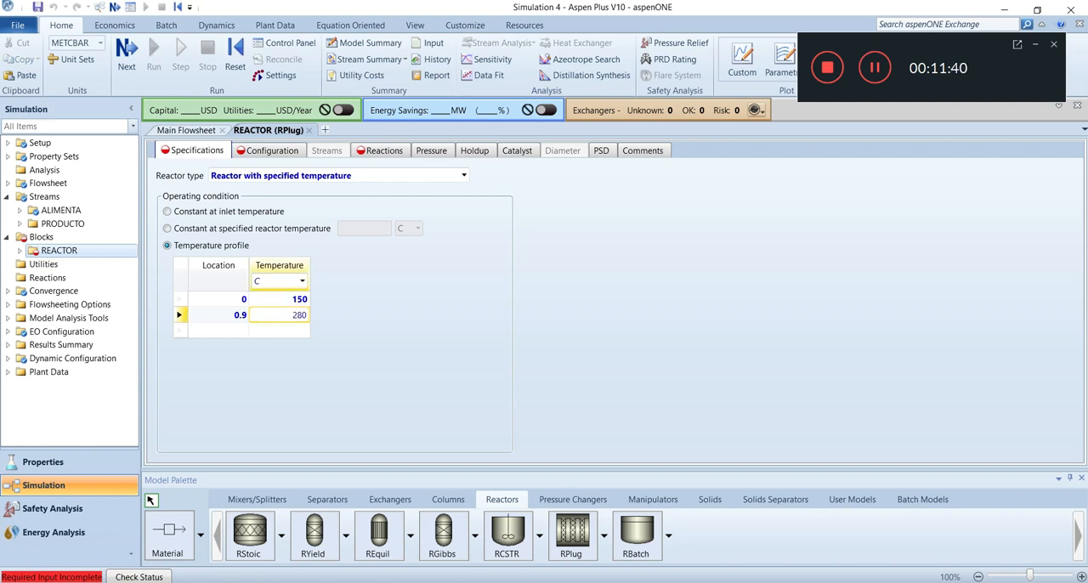
{"action": "left_click", "coordinate": [241, 330]}
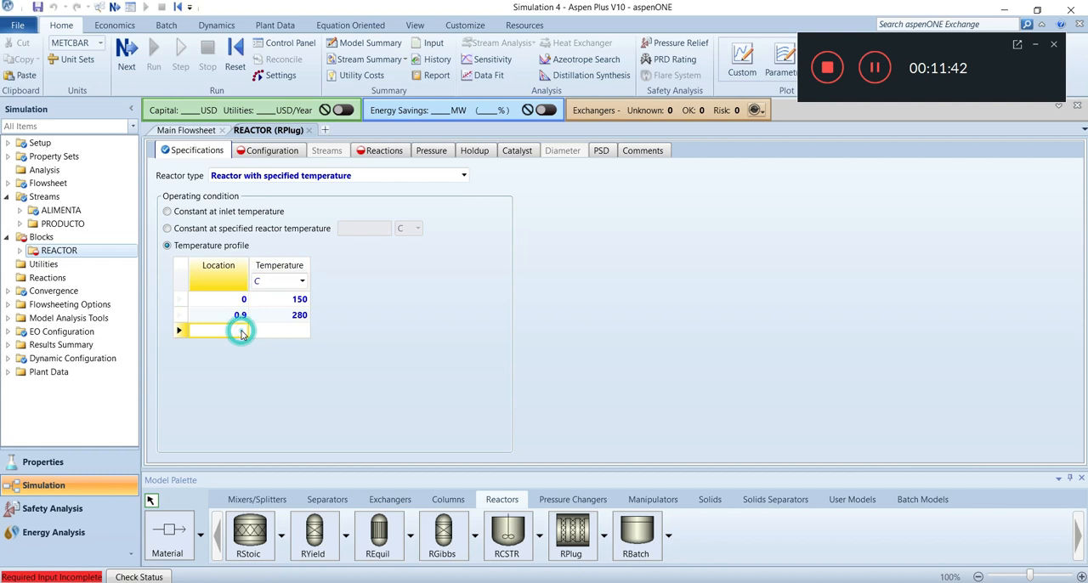
{"action": "type", "text": "1"}
{"action": "left_click", "coordinate": [283, 337]}
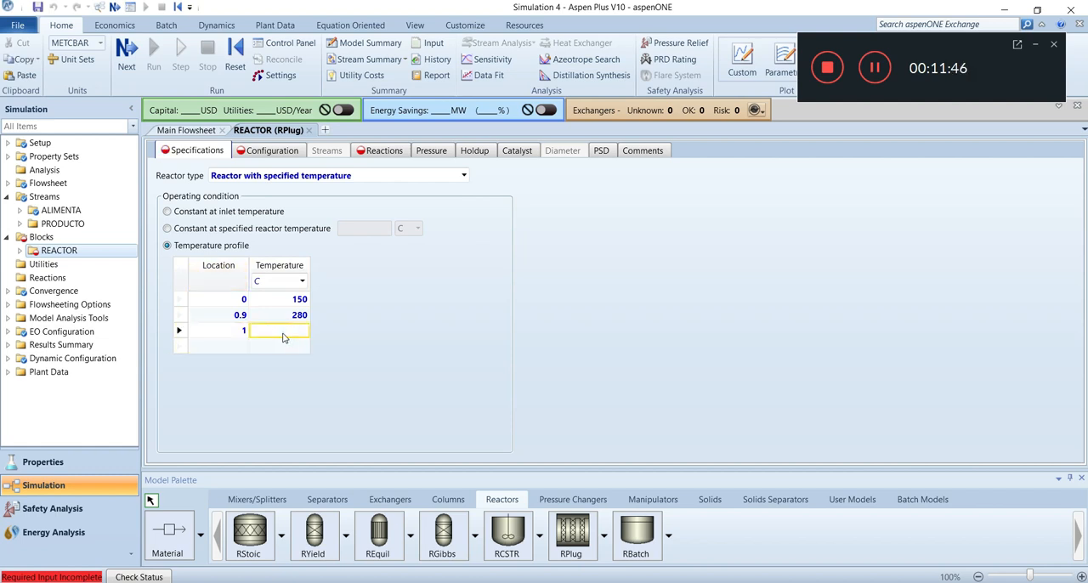
{"action": "type", "text": "267"}
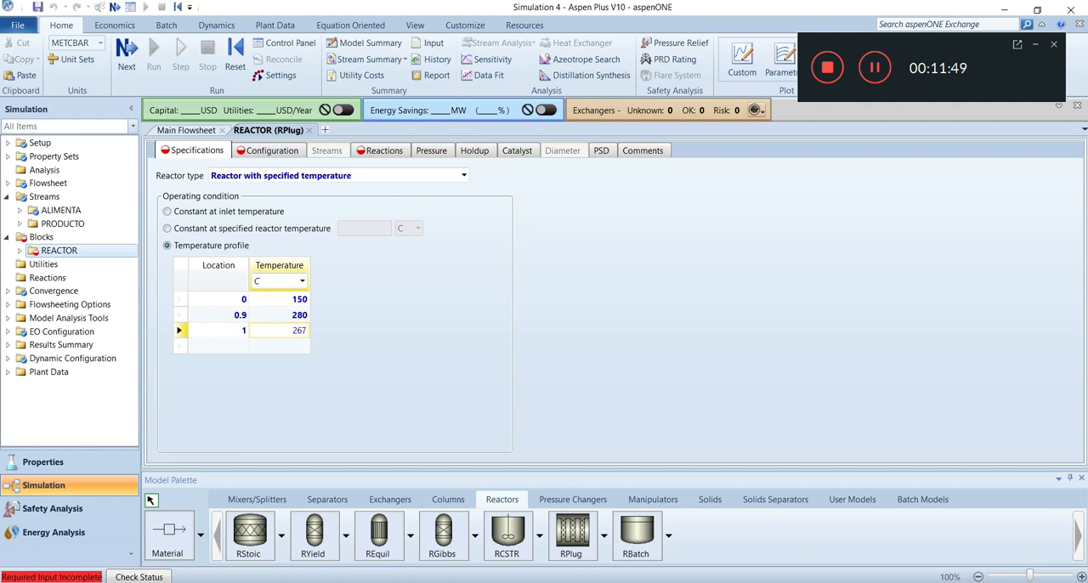
{"action": "left_click", "coordinate": [397, 353]}
Configure the reactor as a multitube reactor with 8000 tubes
{"action": "left_click", "coordinate": [270, 151]}
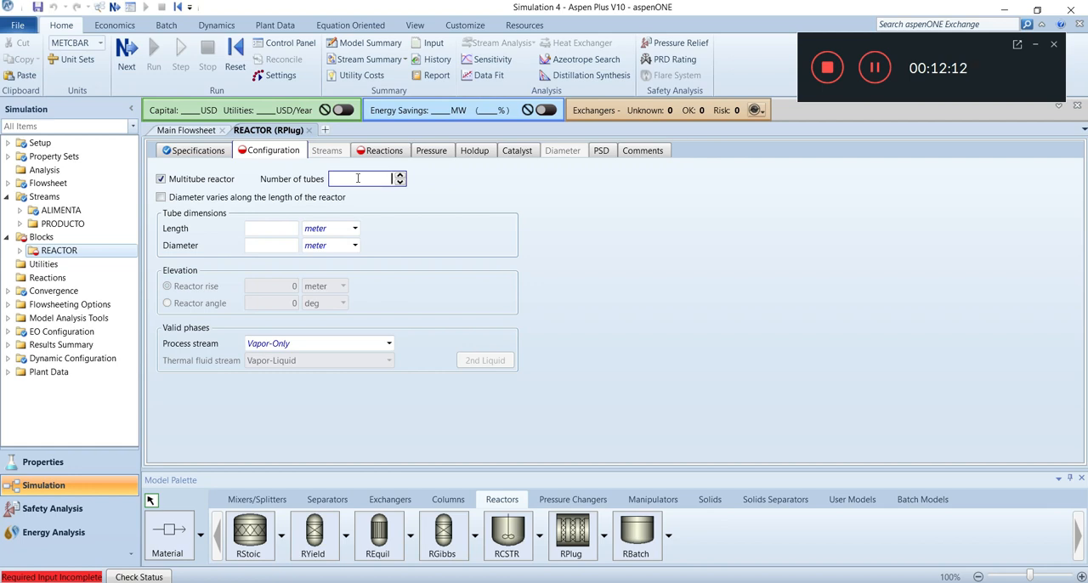
{"action": "type", "text": "000"}
{"action": "left_click", "coordinate": [408, 213]}
Set the reactor tube dimensions to a length of 12.2 meter and a diameter of 3.75 cm
{"action": "left_click", "coordinate": [272, 229]}
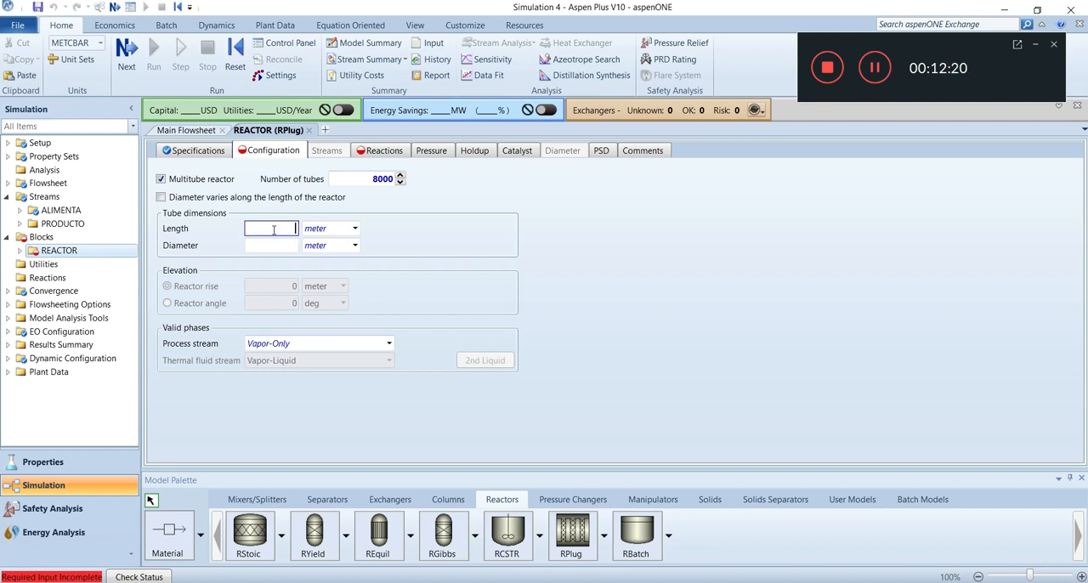
{"action": "type", "text": "12.2"}
{"action": "left_click", "coordinate": [271, 246]}
{"action": "type", "text": "3.7"}
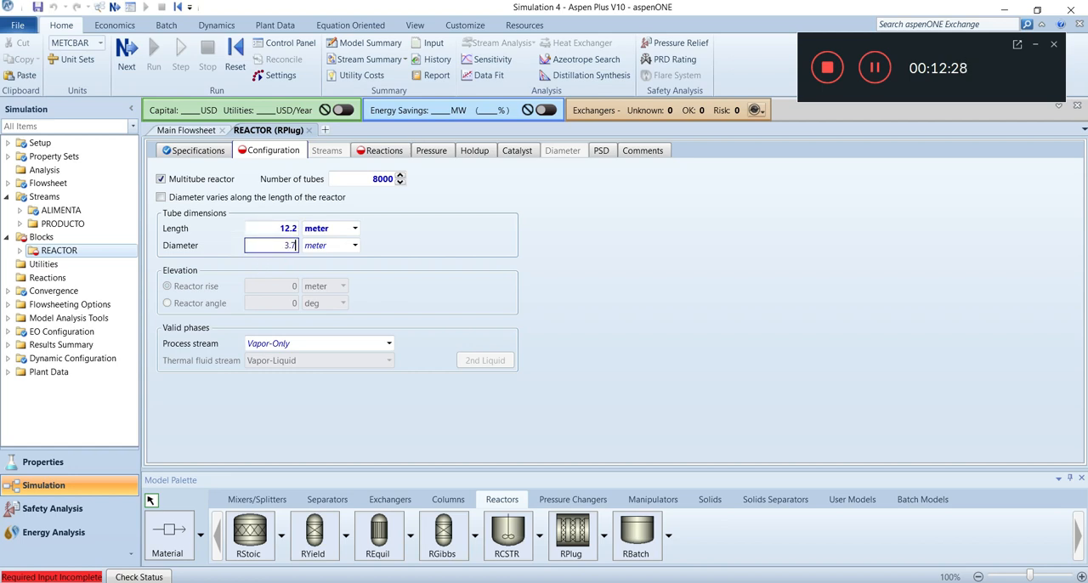
{"action": "type", "text": "5"}
{"action": "left_click", "coordinate": [355, 246]}
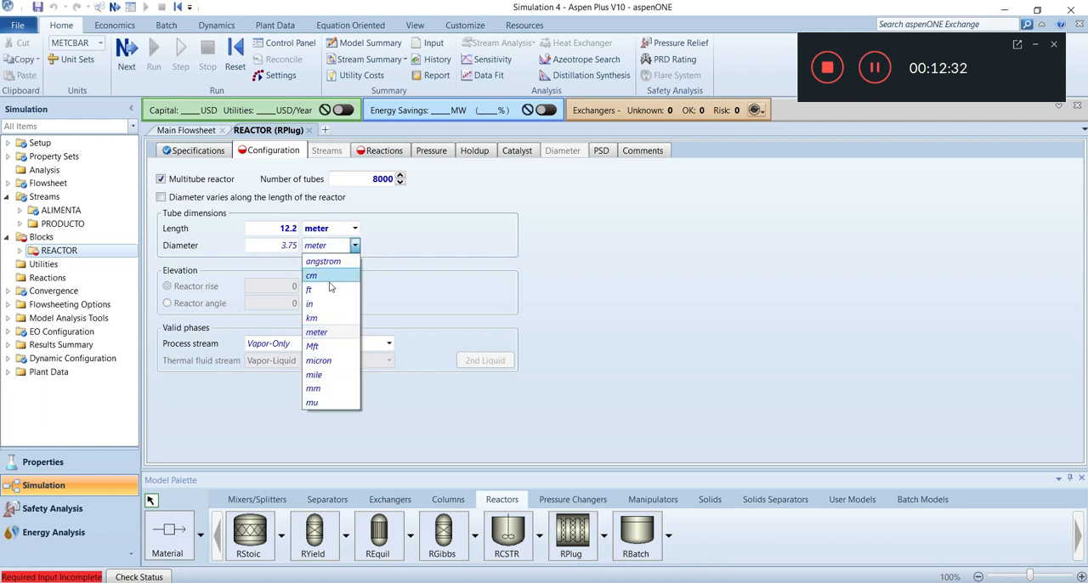
{"action": "left_click", "coordinate": [328, 276]}
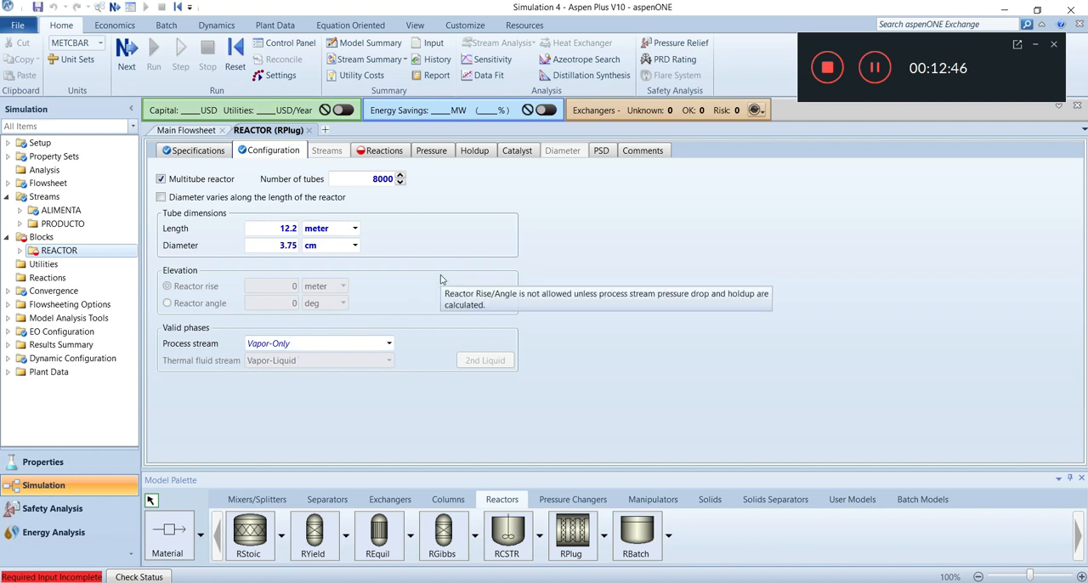
Add a new LHHW reaction set with the default name to the reactor's selected reaction sets
{"action": "left_click", "coordinate": [389, 155]}
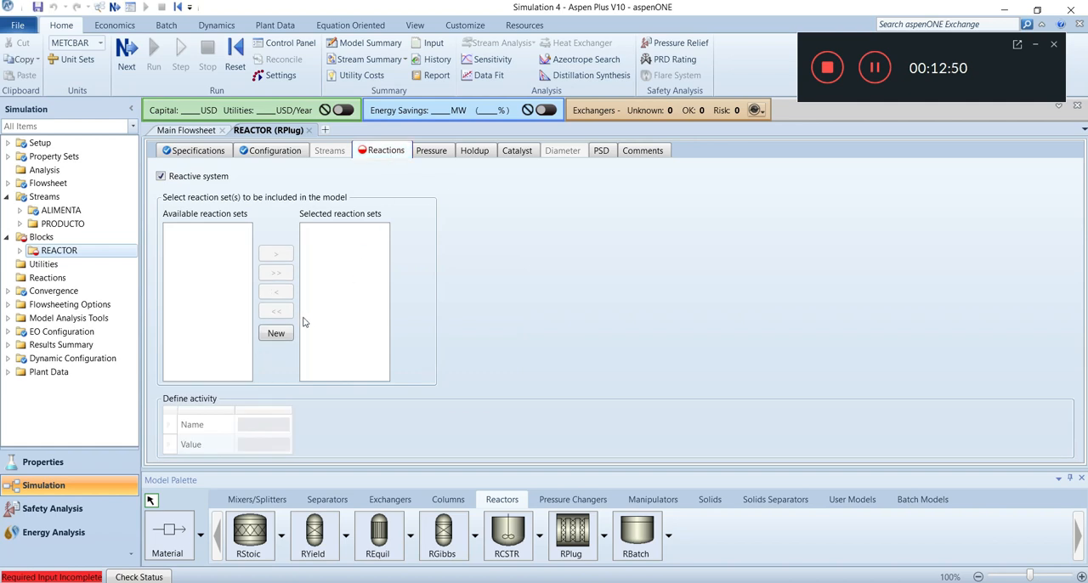
{"action": "left_click", "coordinate": [284, 334]}
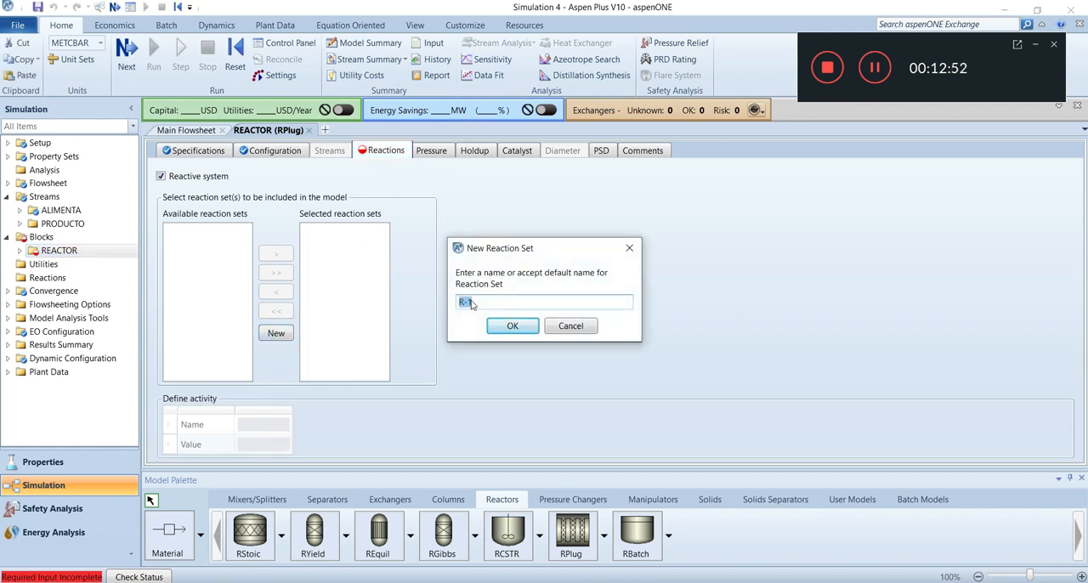
{"action": "left_click", "coordinate": [508, 328]}
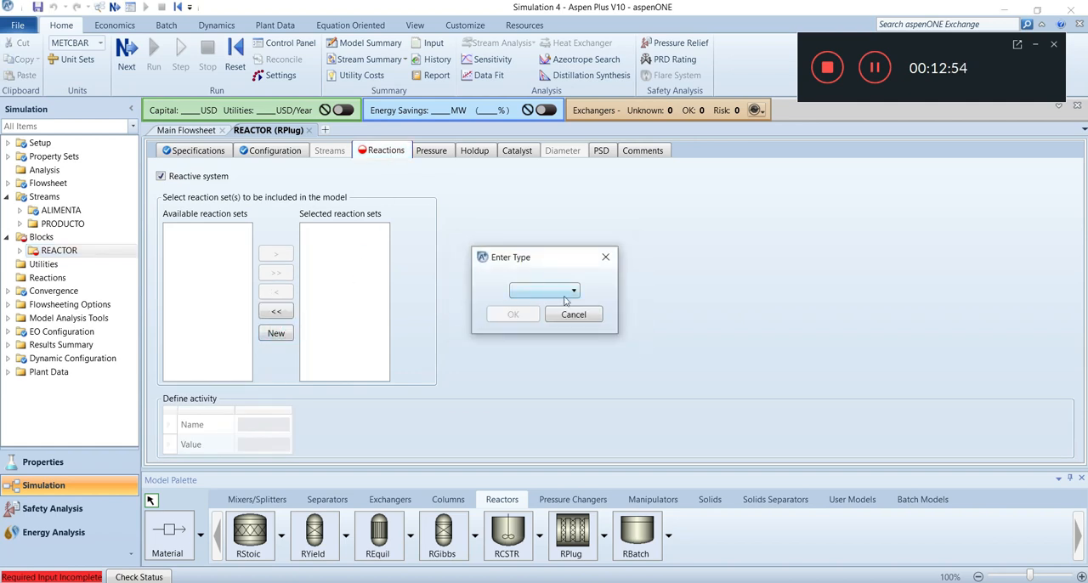
{"action": "left_click", "coordinate": [573, 293]}
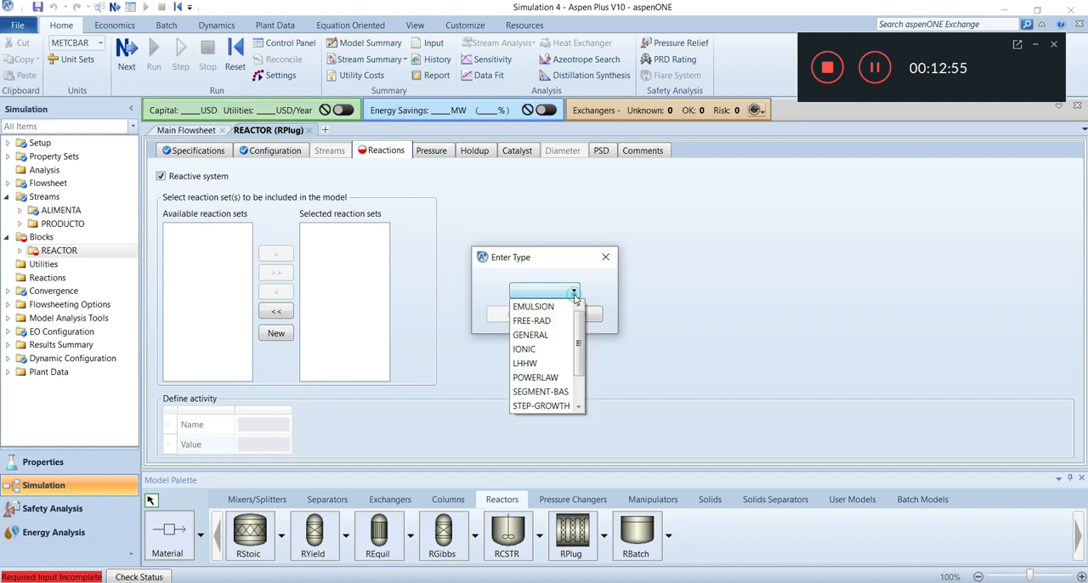
{"action": "left_click", "coordinate": [534, 363]}
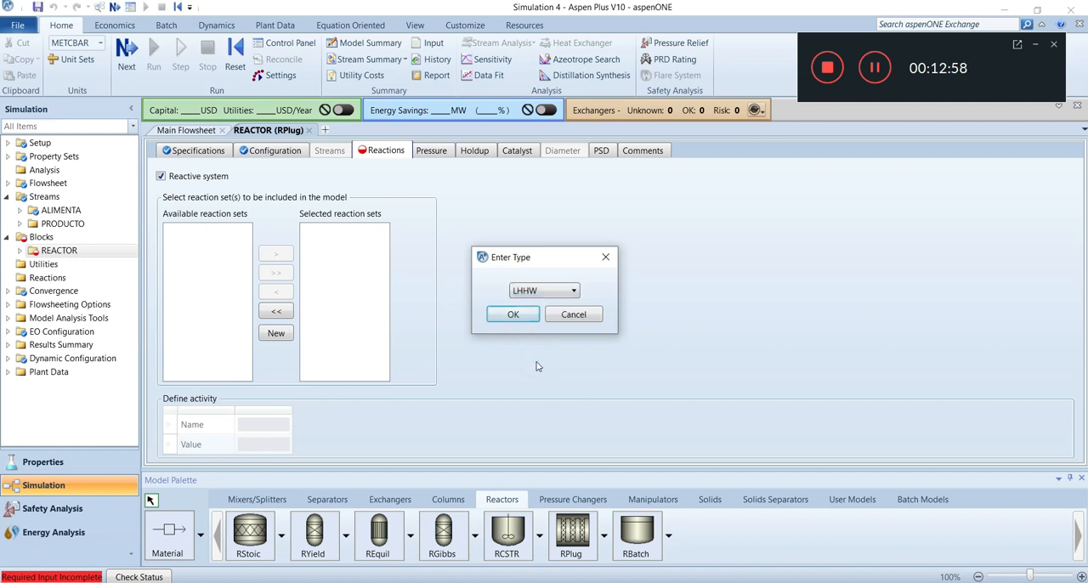
{"action": "left_click", "coordinate": [523, 317]}
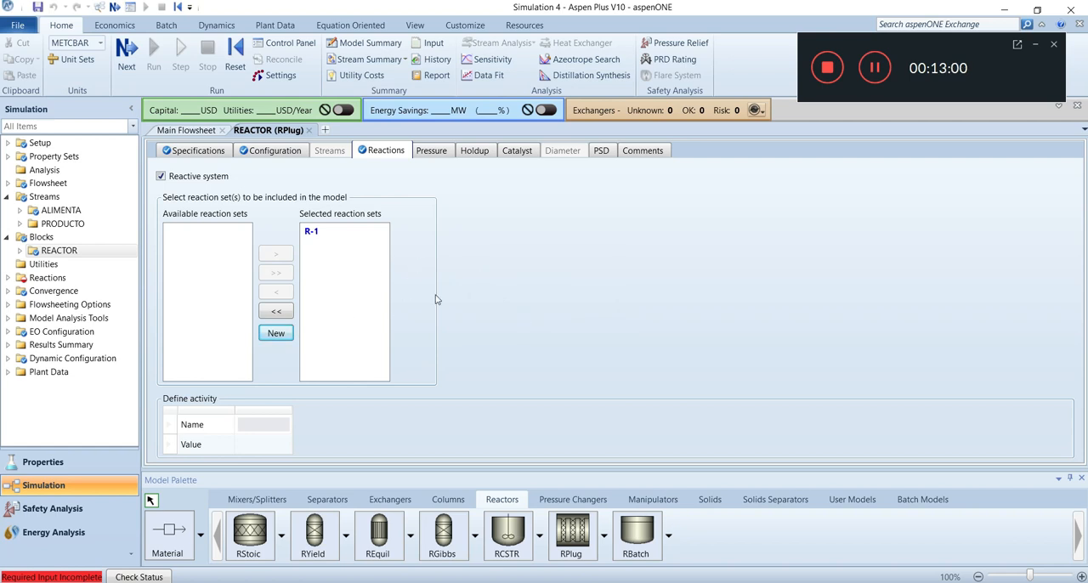
Declare catalyst present in the reactor and set the bed voidage to 0.5
{"action": "left_click", "coordinate": [518, 153]}
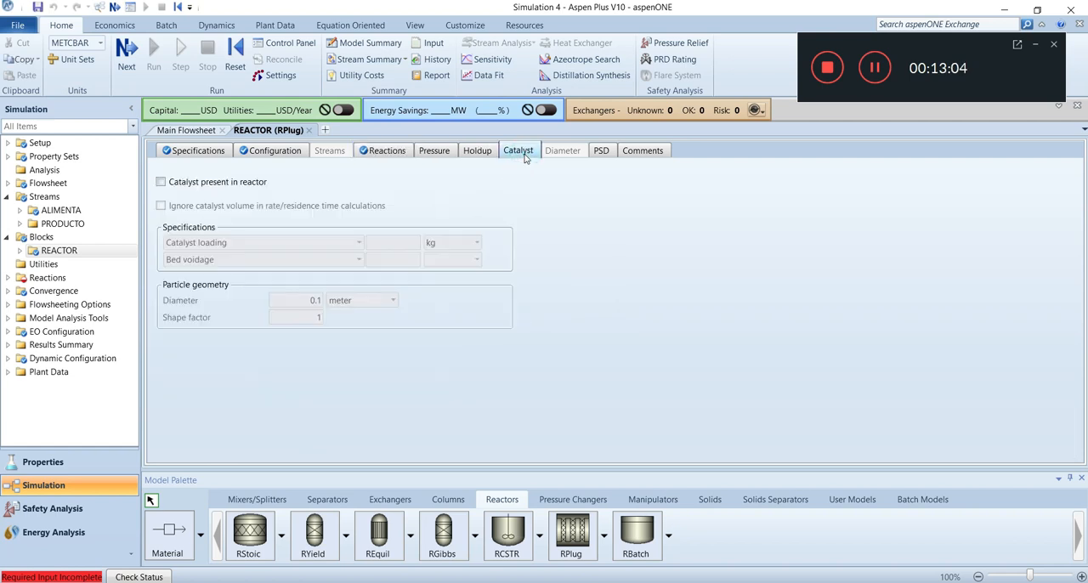
{"action": "left_click", "coordinate": [161, 182]}
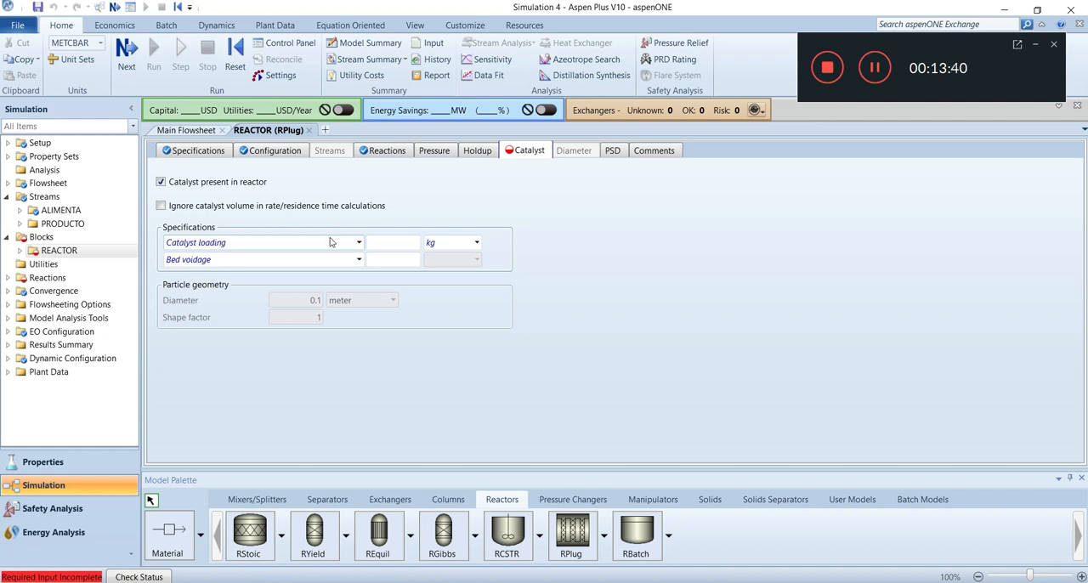
{"action": "left_click", "coordinate": [395, 261]}
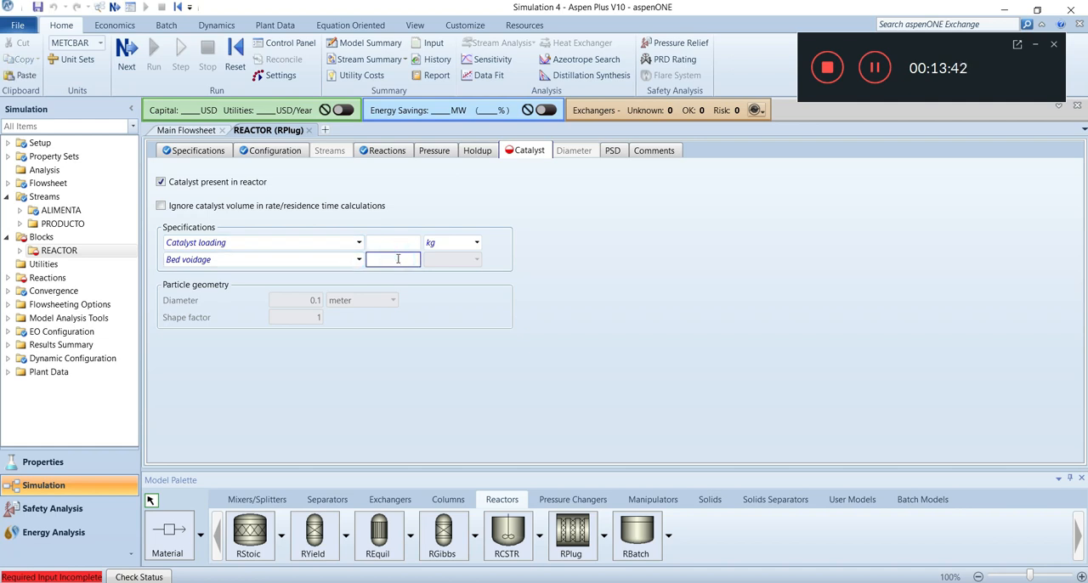
{"action": "type", "text": "0.5"}
{"action": "left_click", "coordinate": [480, 299]}
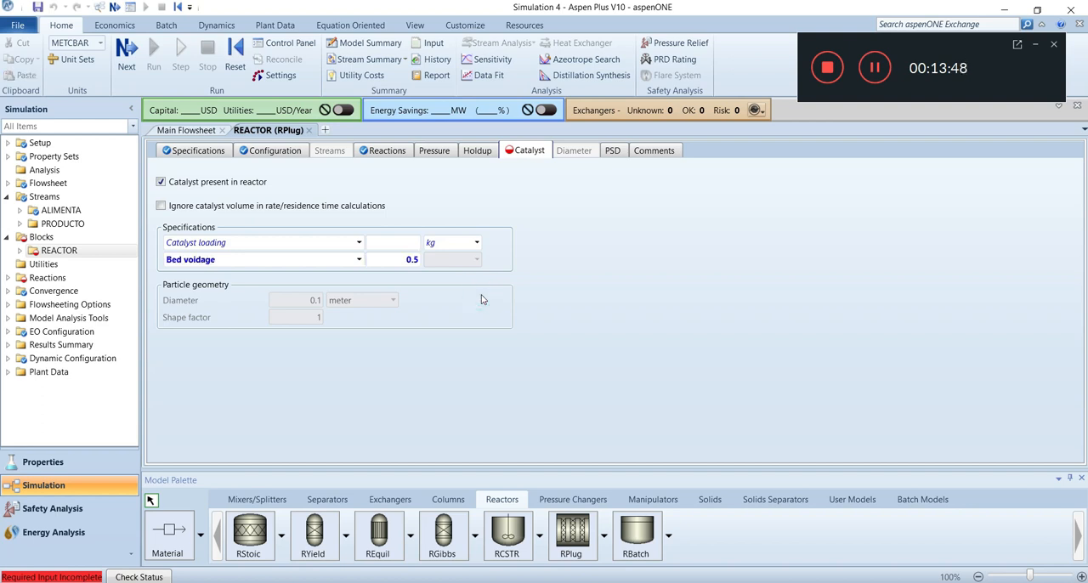
Specify the catalyst by particle density instead of loading, with a value of 2000 kg/cum
{"action": "left_click", "coordinate": [408, 244]}
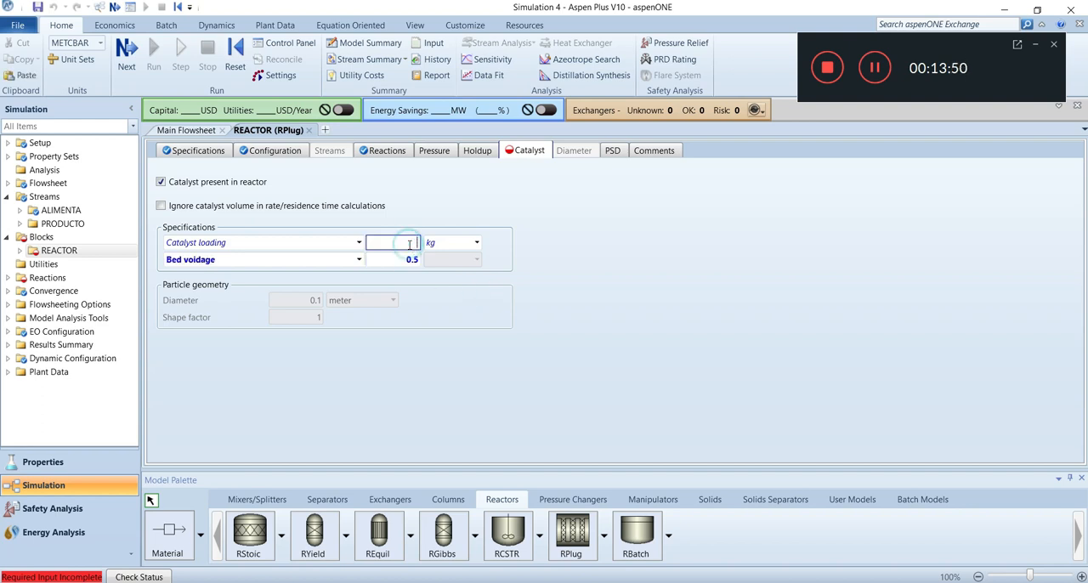
{"action": "left_click", "coordinate": [359, 243]}
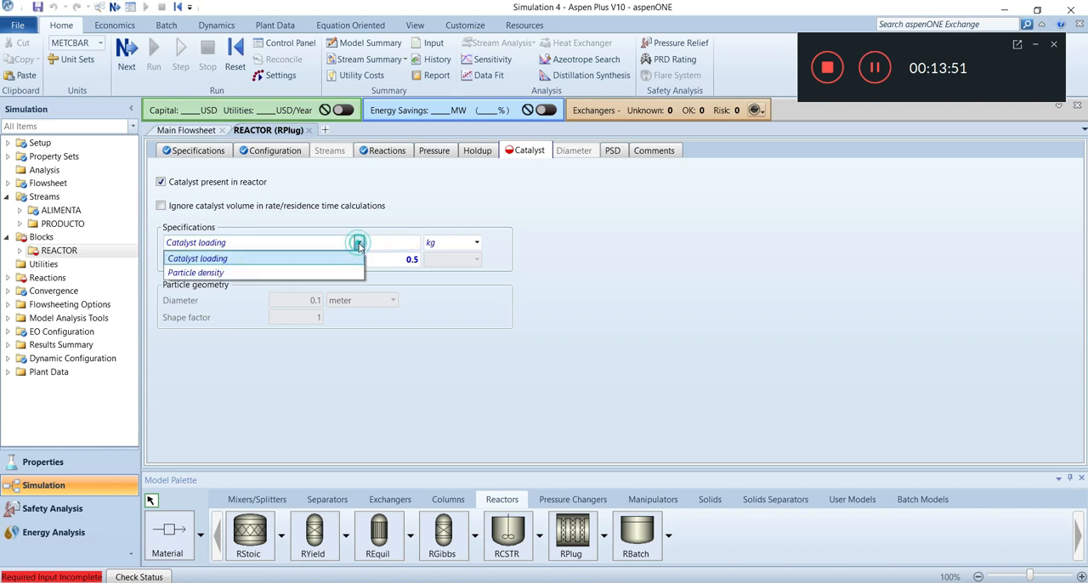
{"action": "left_click", "coordinate": [276, 273]}
{"action": "left_click", "coordinate": [393, 242]}
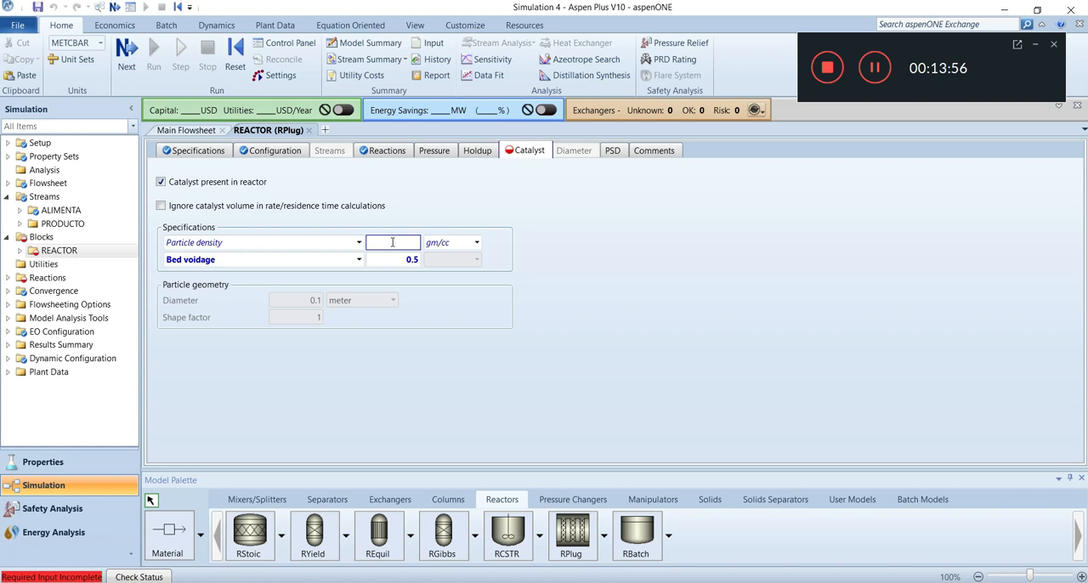
{"action": "type", "text": "2000"}
{"action": "left_click", "coordinate": [477, 243]}
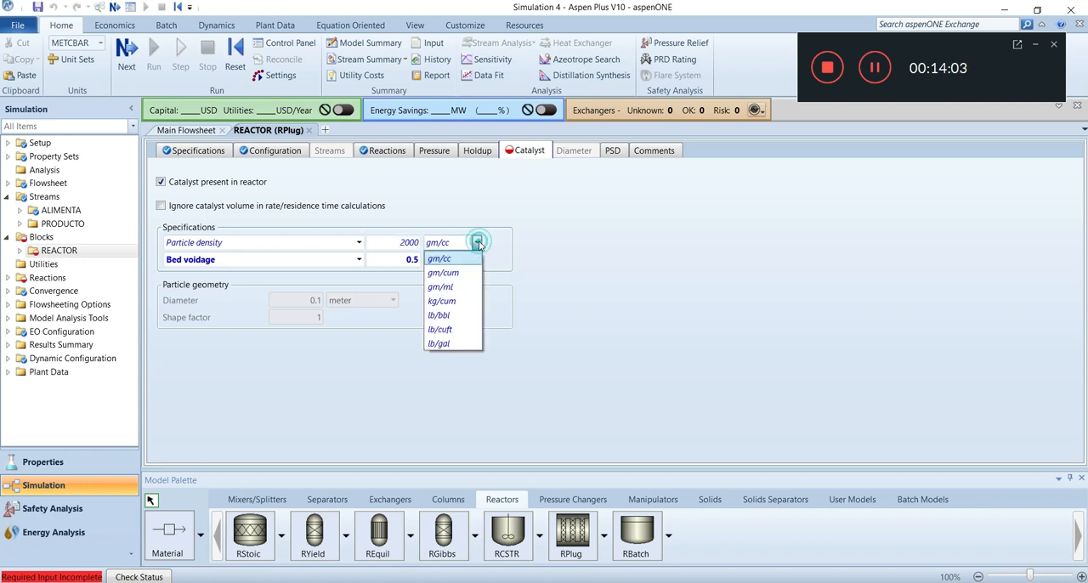
{"action": "left_click", "coordinate": [443, 301]}
{"action": "left_click", "coordinate": [541, 277]}
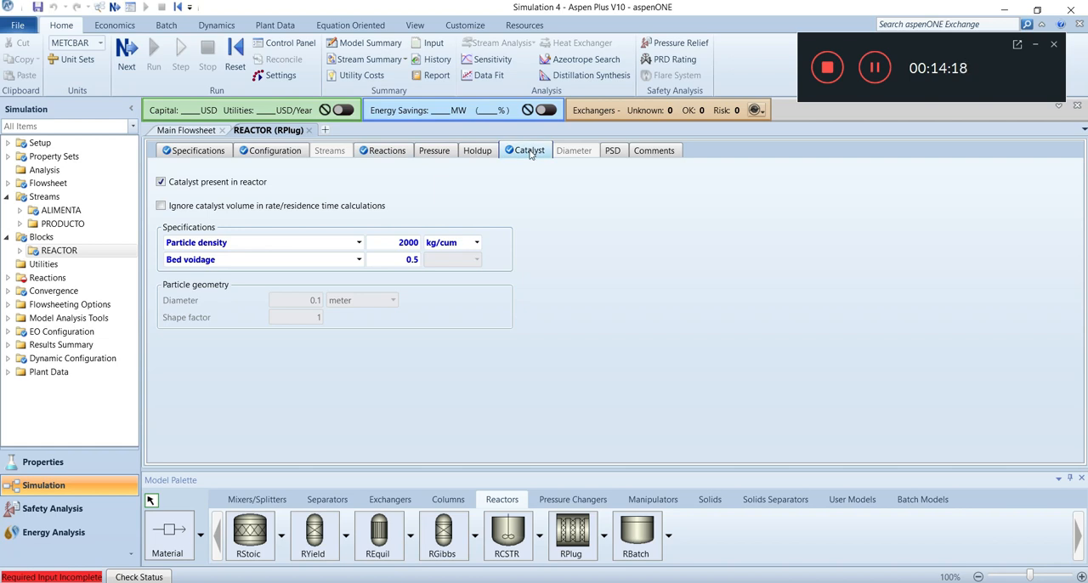
Create a kinetic reaction in the R-1 reaction set with CO2 and H2 as reactants and CH3OH and H20 as products
{"action": "left_click", "coordinate": [8, 278]}
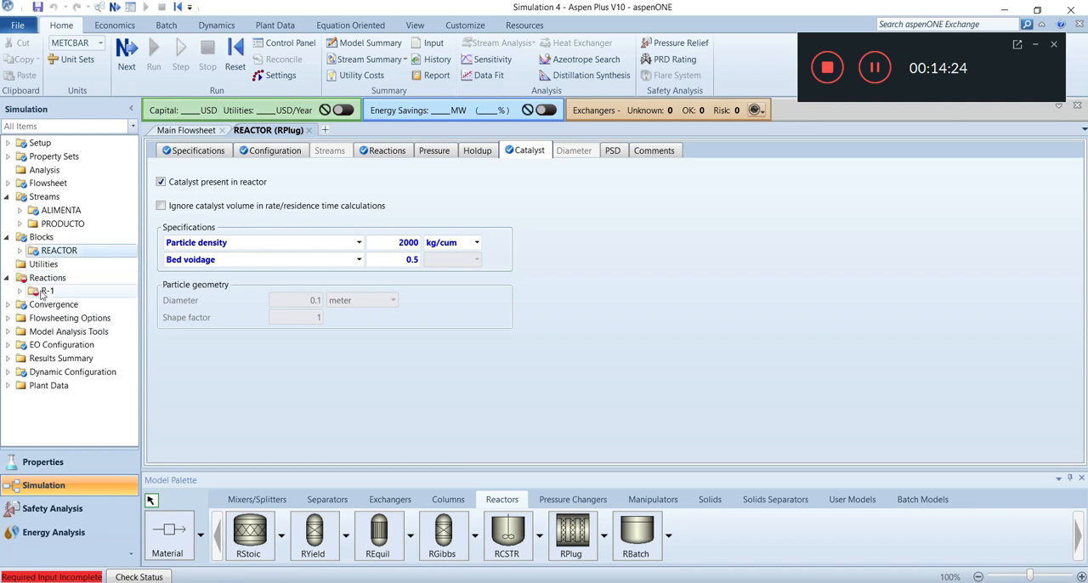
{"action": "double_click", "coordinate": [31, 293]}
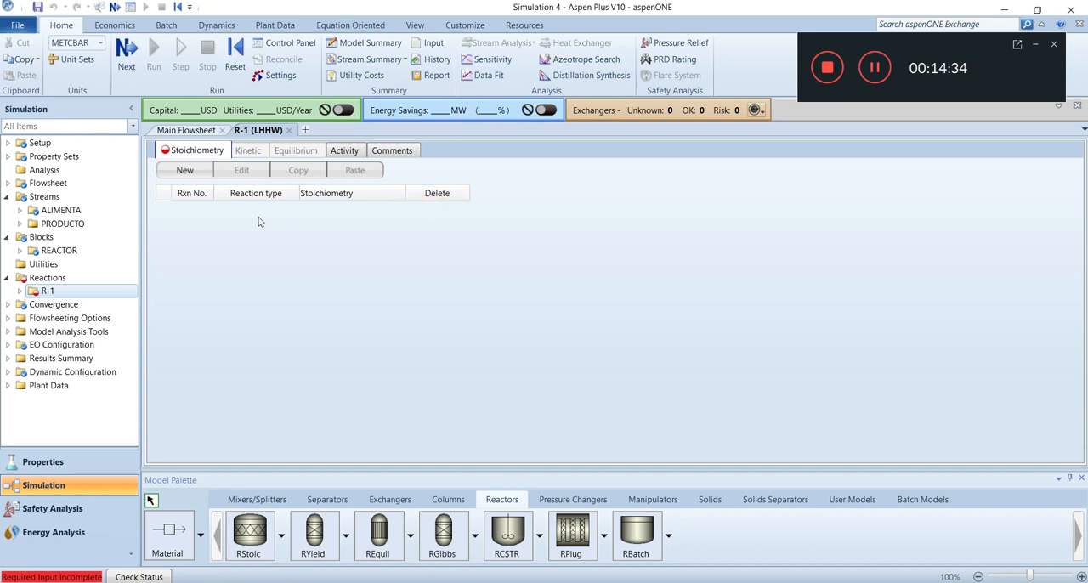
{"action": "left_click", "coordinate": [193, 172]}
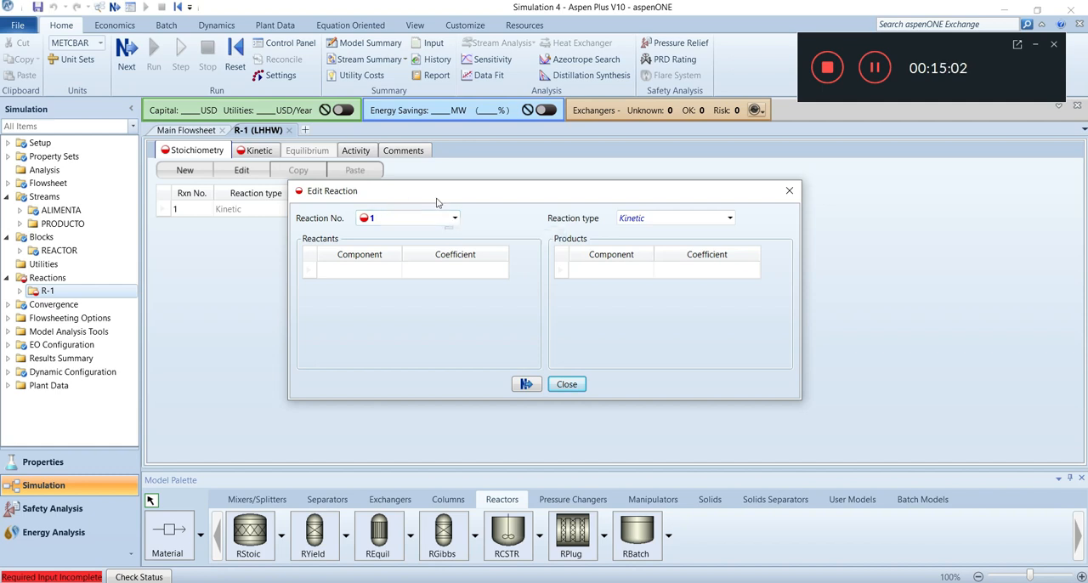
{"action": "left_click", "coordinate": [393, 270]}
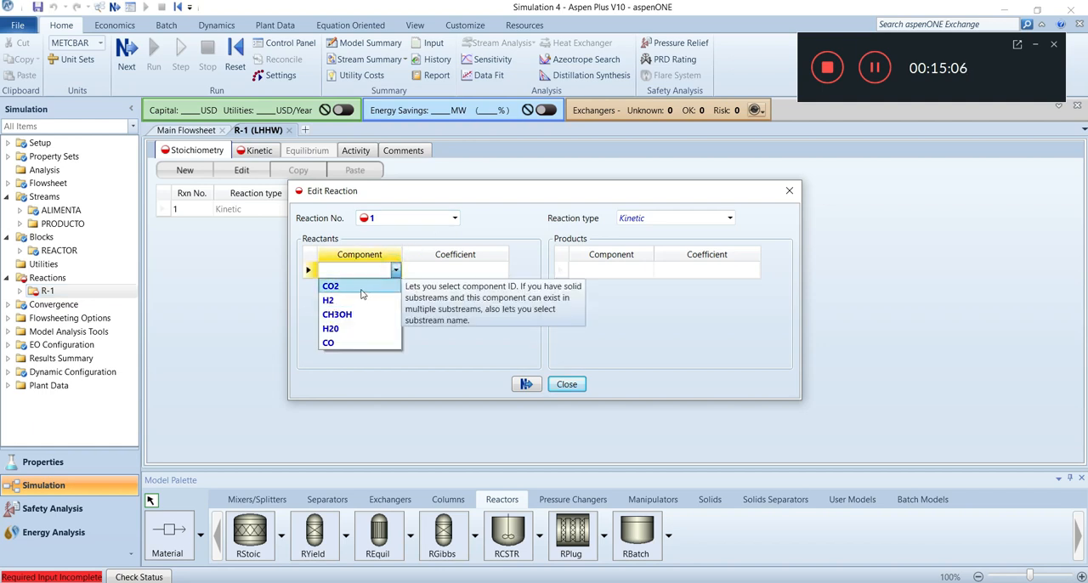
{"action": "left_click", "coordinate": [372, 286]}
{"action": "left_click", "coordinate": [394, 289]}
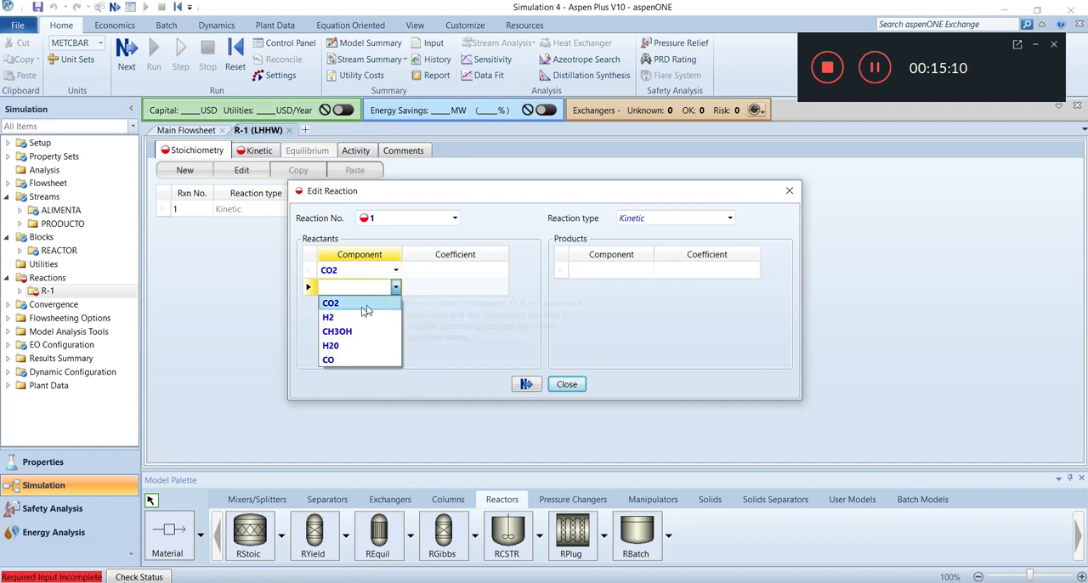
{"action": "left_click", "coordinate": [386, 317]}
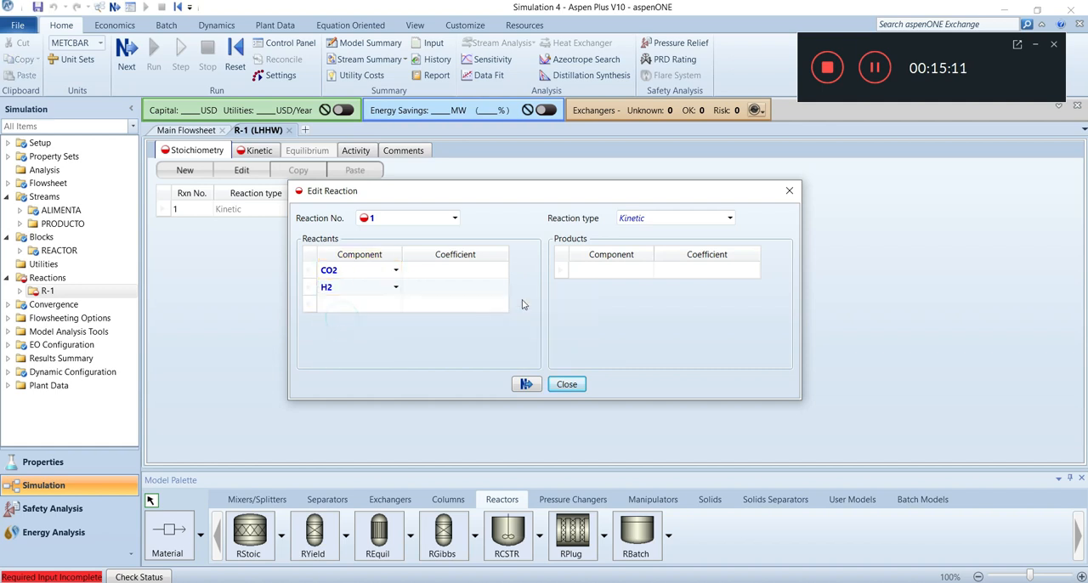
{"action": "left_click", "coordinate": [646, 270]}
{"action": "left_click", "coordinate": [602, 315]}
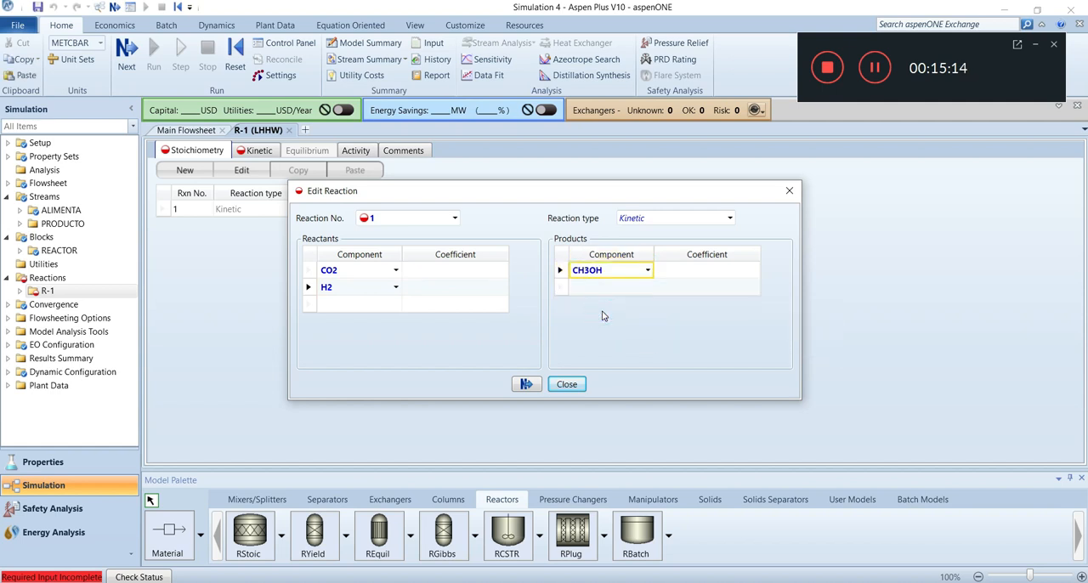
{"action": "left_click", "coordinate": [647, 287]}
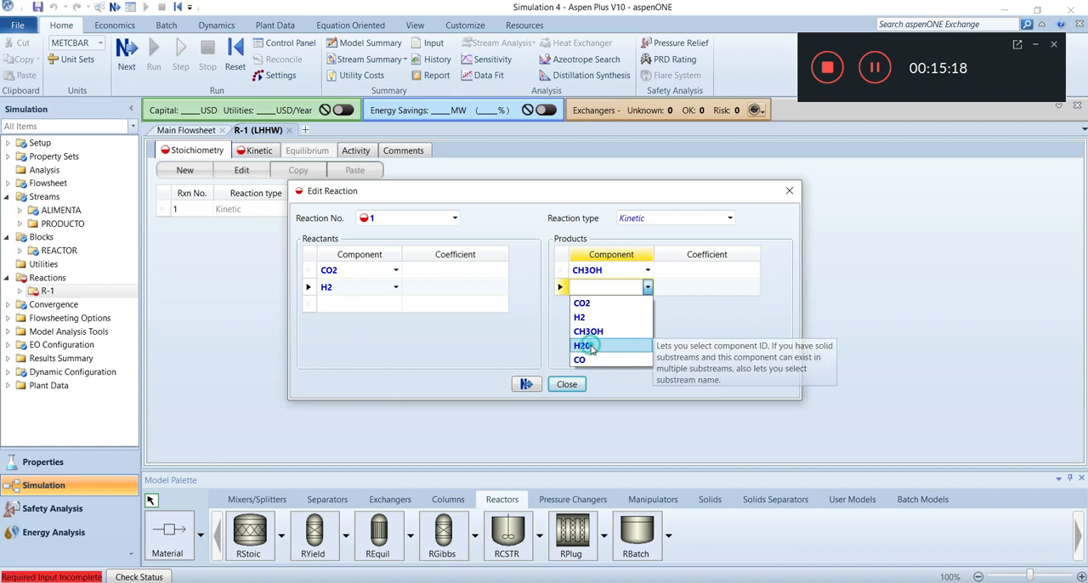
{"action": "left_click", "coordinate": [586, 345]}
Set reaction 1's stoichiometric coefficients to -1 for CO2, -3 for H2, 1 for CH3OH and 1 for H20
{"action": "left_click", "coordinate": [453, 272]}
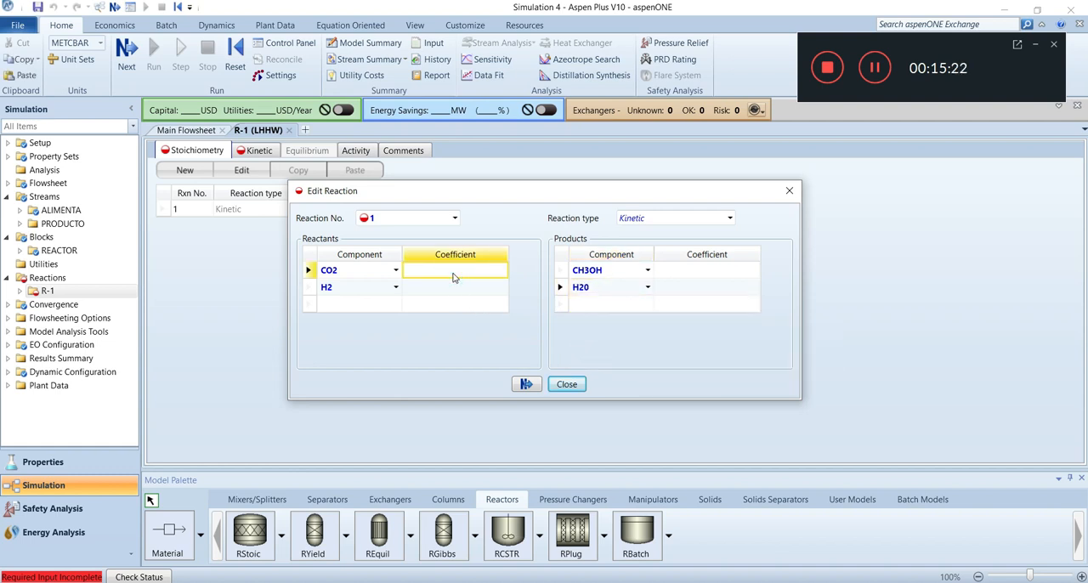
{"action": "type", "text": "-1"}
{"action": "left_click", "coordinate": [472, 292]}
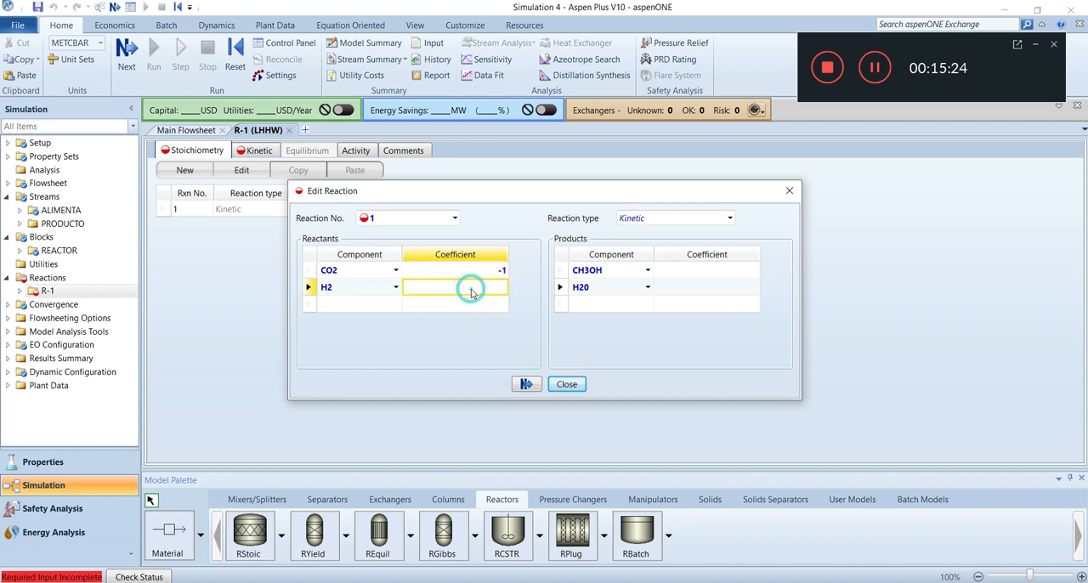
{"action": "type", "text": "-3"}
{"action": "left_click", "coordinate": [714, 275]}
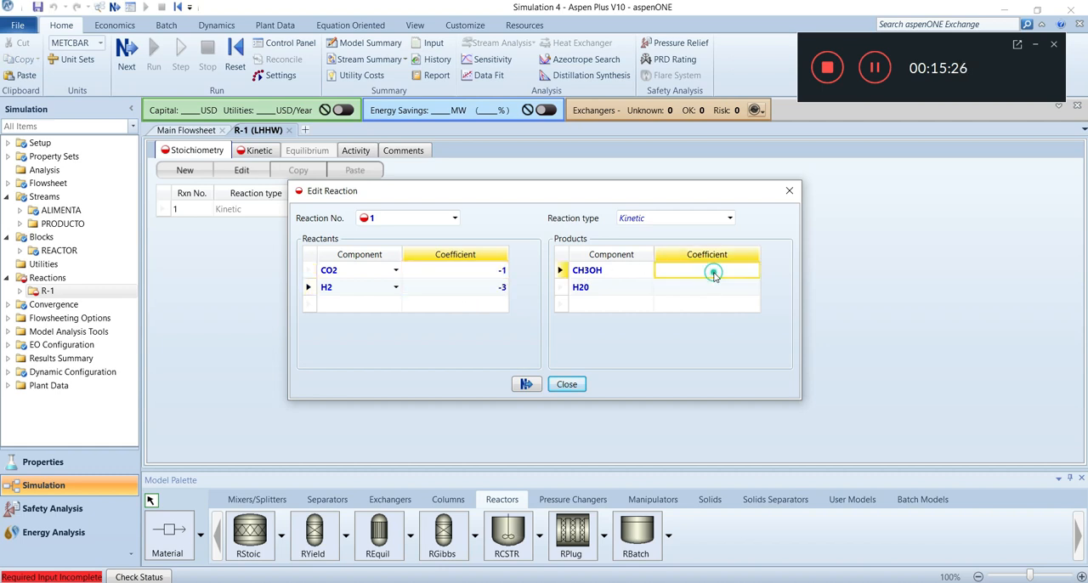
{"action": "type", "text": "1"}
{"action": "left_click", "coordinate": [733, 294]}
{"action": "type", "text": "1"}
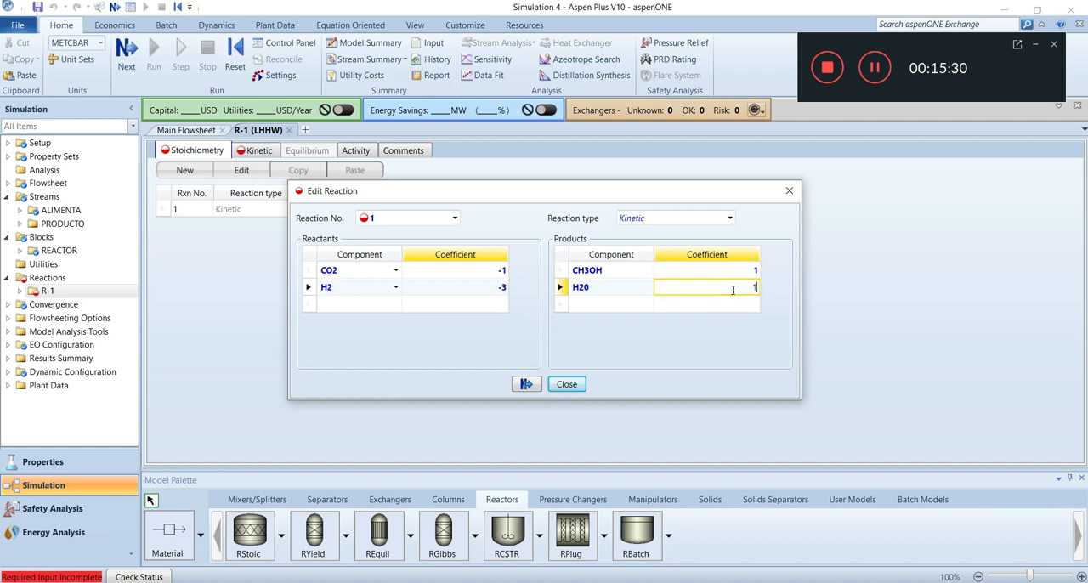
{"action": "key", "text": "Return"}
Add kinetic reaction 2 to the set with CO2 and H2 as reactants and CO and H20 as products
{"action": "left_click", "coordinate": [455, 219]}
{"action": "left_click", "coordinate": [425, 249]}
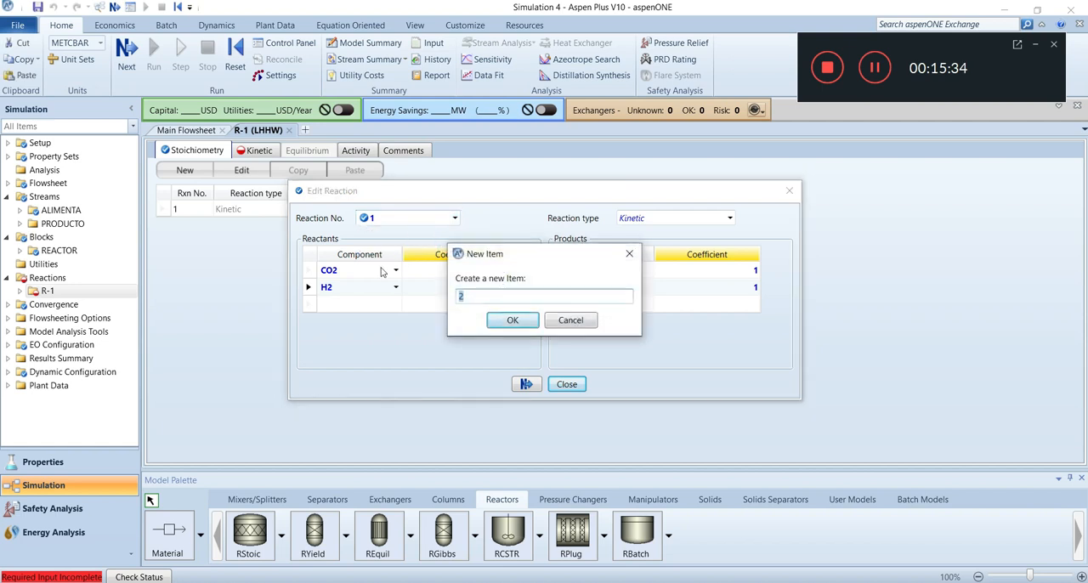
{"action": "left_click", "coordinate": [514, 317]}
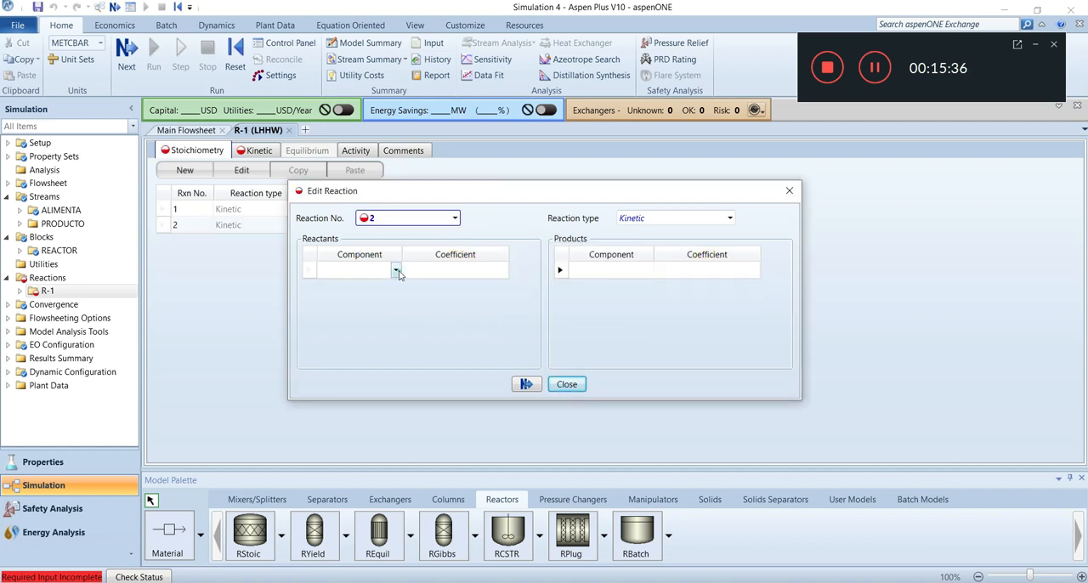
{"action": "left_click", "coordinate": [396, 271]}
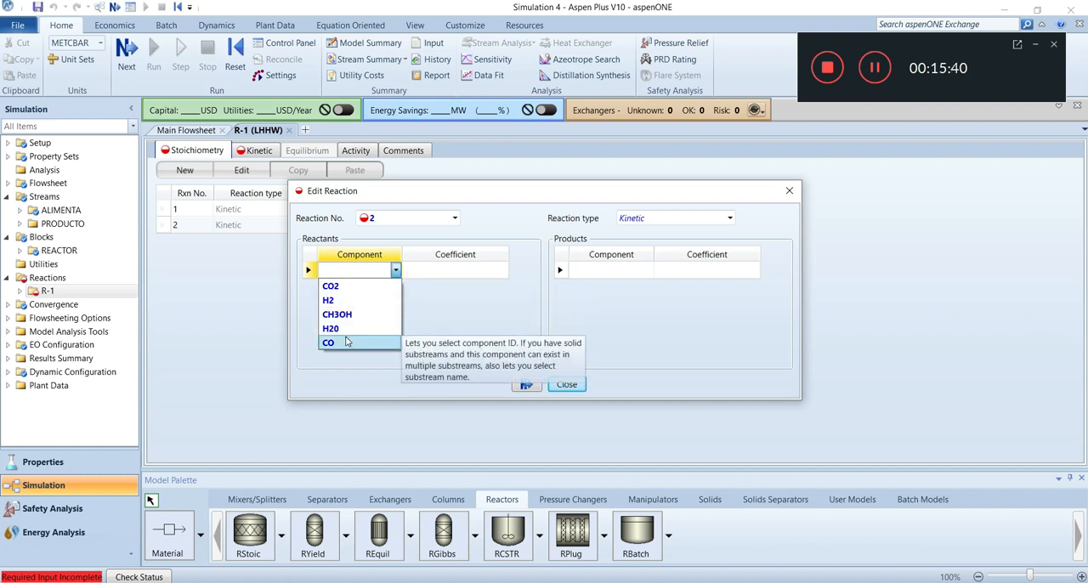
{"action": "left_click", "coordinate": [345, 286]}
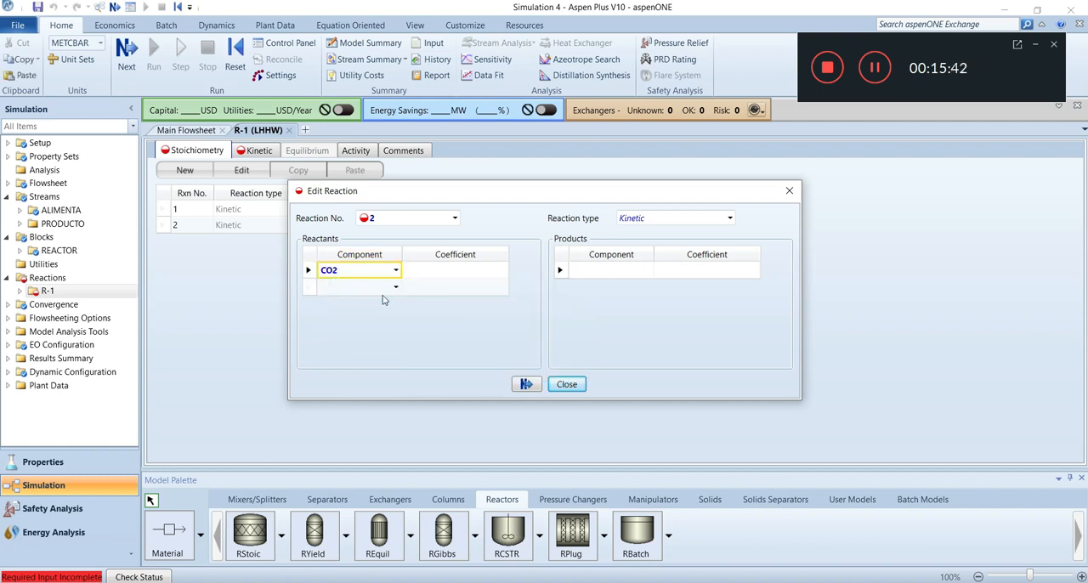
{"action": "left_click", "coordinate": [395, 286]}
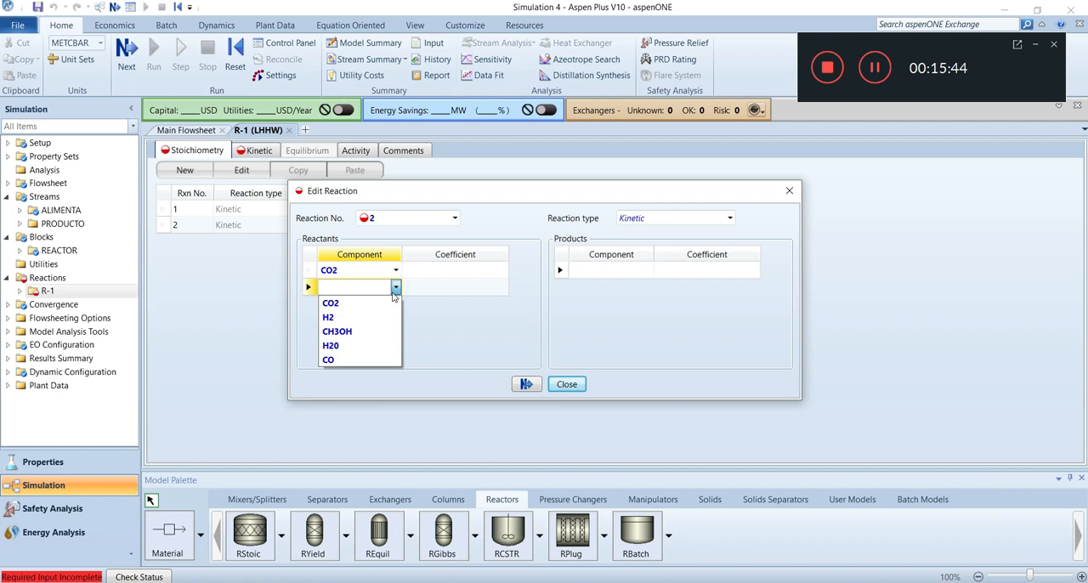
{"action": "left_click", "coordinate": [348, 317]}
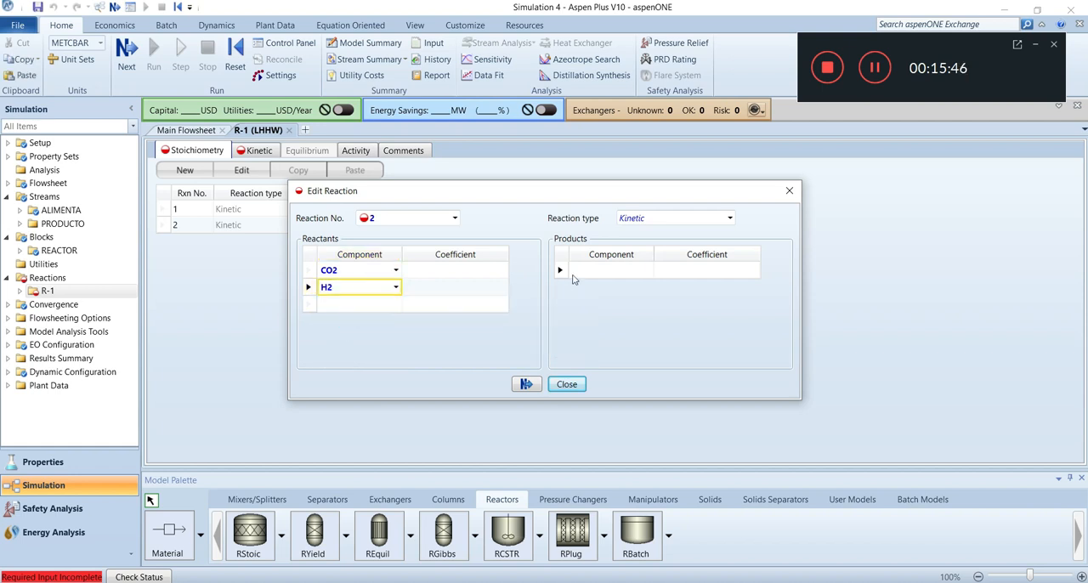
{"action": "left_click", "coordinate": [648, 271]}
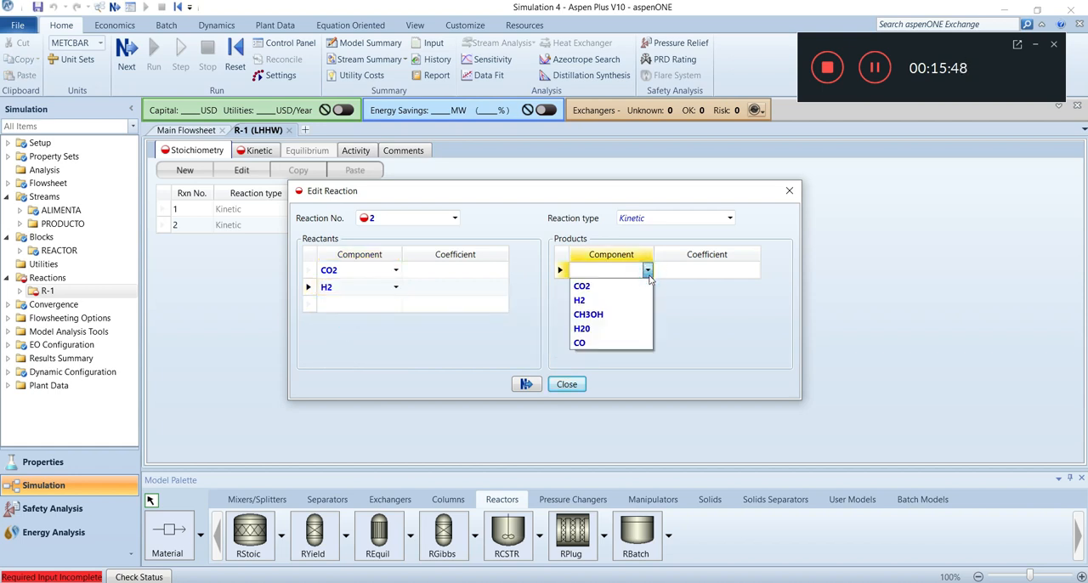
{"action": "left_click", "coordinate": [602, 342]}
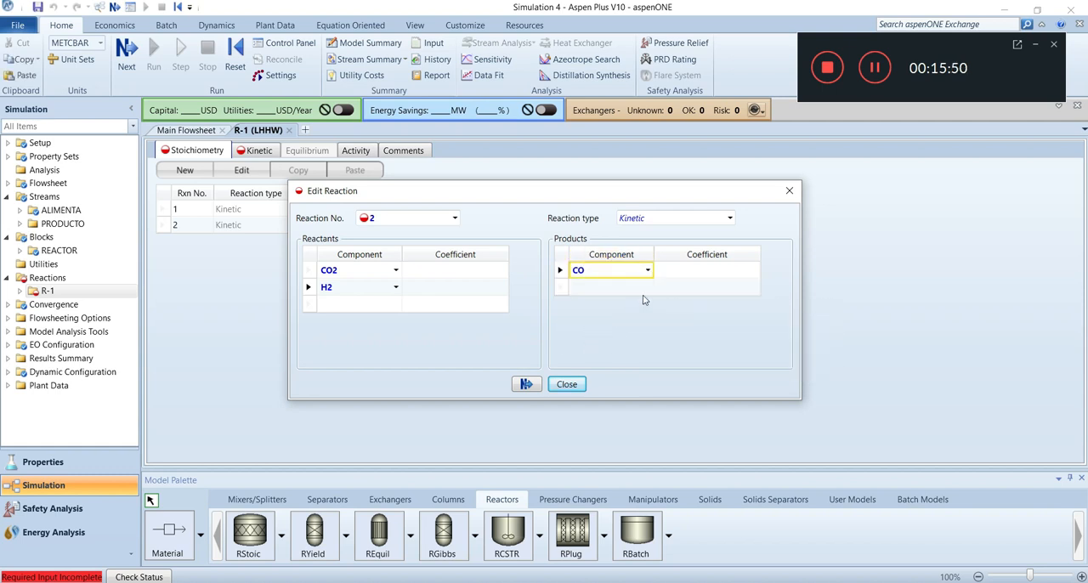
{"action": "left_click", "coordinate": [647, 287]}
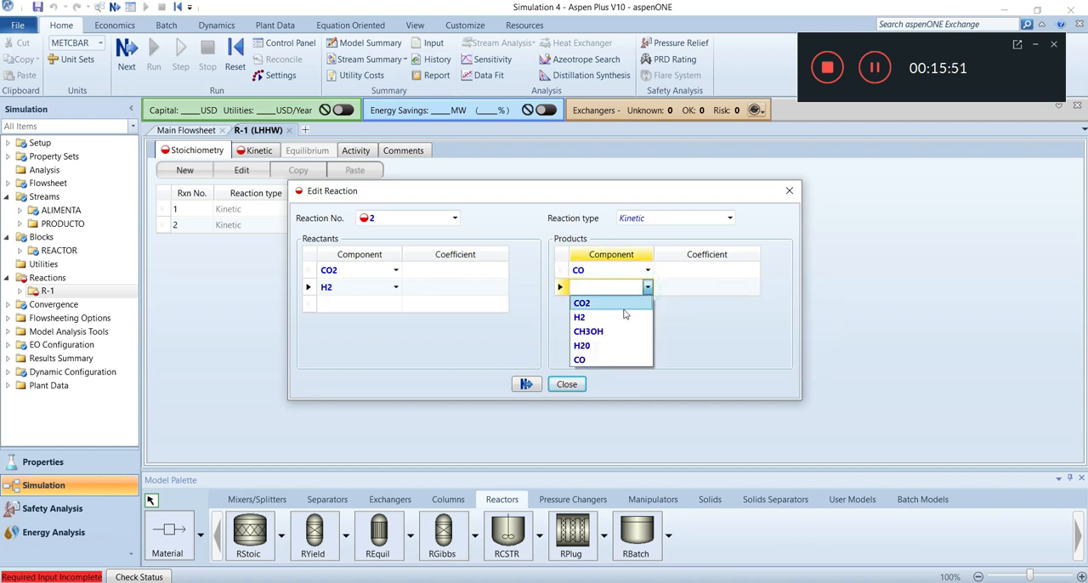
{"action": "left_click", "coordinate": [584, 345]}
Set reaction 2's stoichiometric coefficients to -1 for CO2 and H2 and 1 for CO and H20, and finish the reaction definition
{"action": "left_click", "coordinate": [423, 272]}
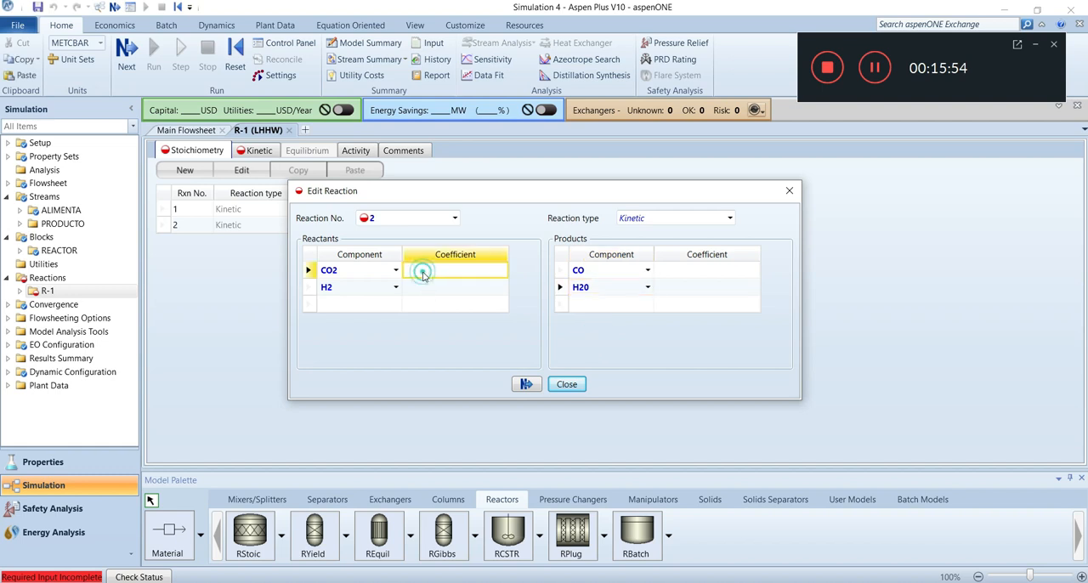
{"action": "type", "text": "-1"}
{"action": "left_click", "coordinate": [498, 293]}
{"action": "type", "text": "-1"}
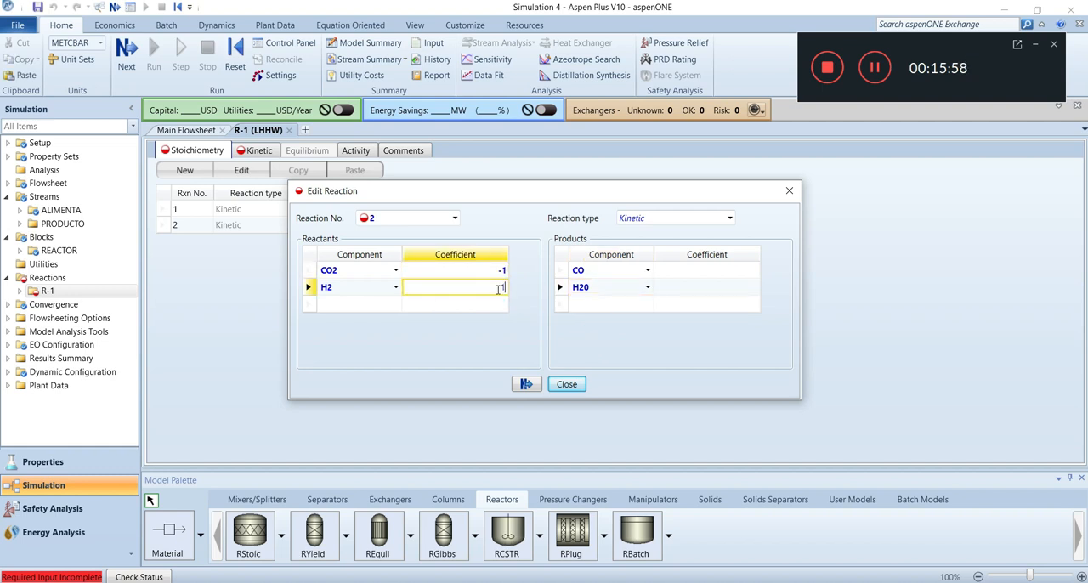
{"action": "left_click", "coordinate": [724, 279]}
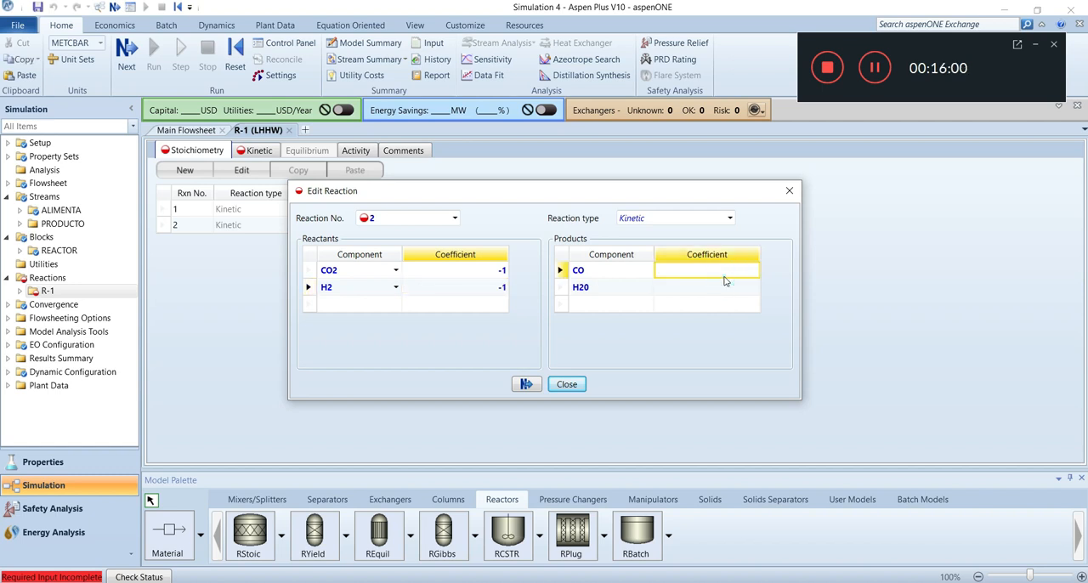
{"action": "type", "text": "1"}
{"action": "left_click", "coordinate": [738, 287]}
{"action": "type", "text": "1"}
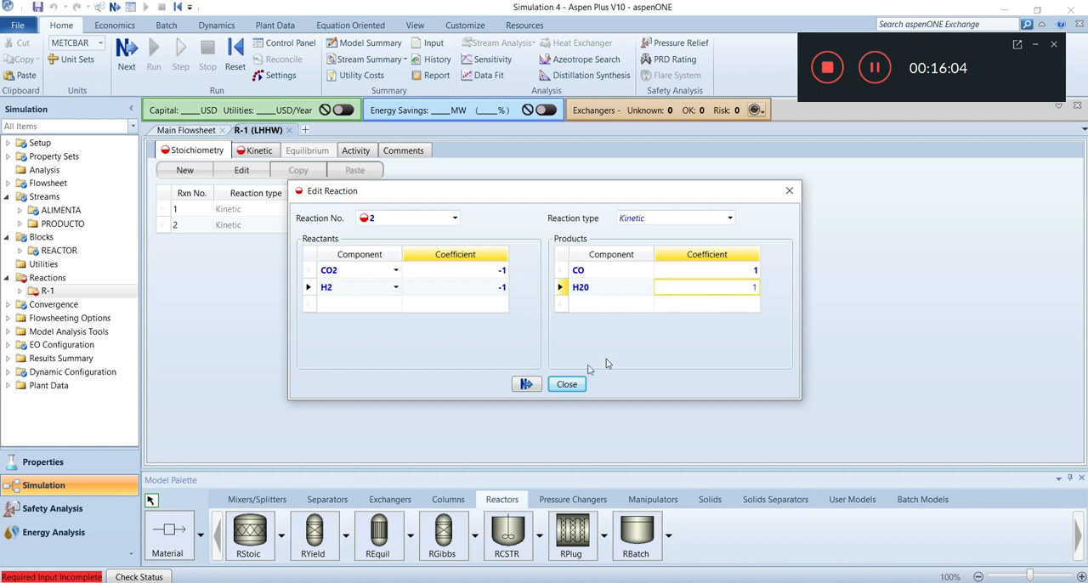
{"action": "left_click", "coordinate": [526, 384]}
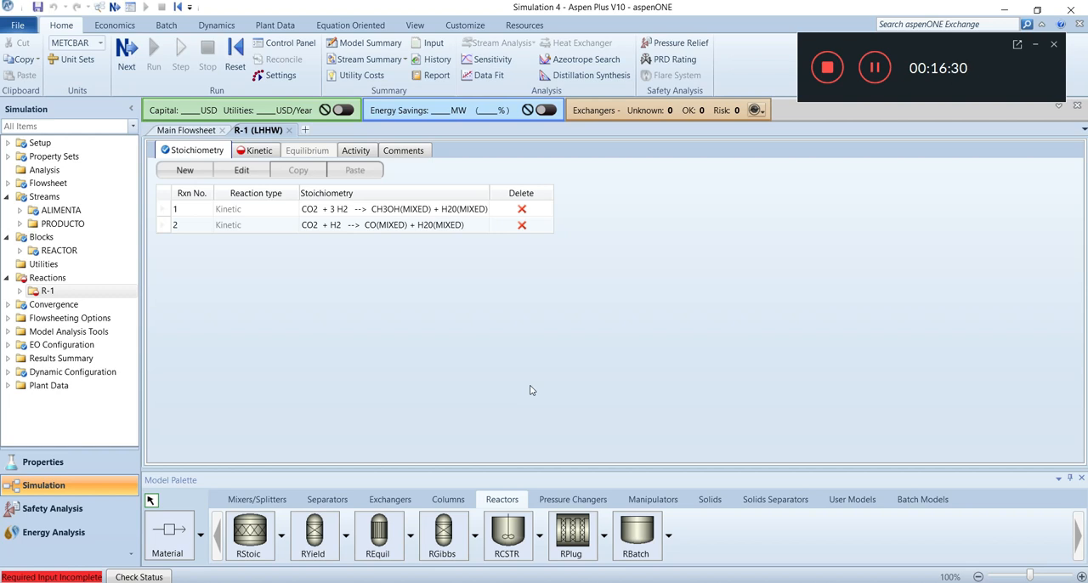
Set reaction 1's kinetics to the Vapor reacting phase with a Cat (wt) rate basis
{"action": "left_click", "coordinate": [270, 154]}
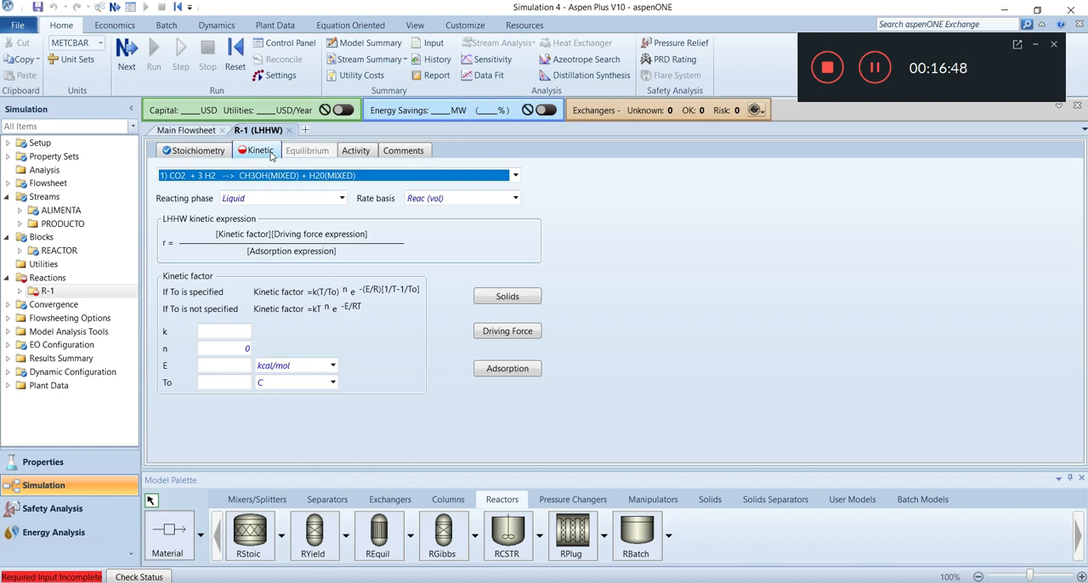
{"action": "left_click", "coordinate": [341, 199]}
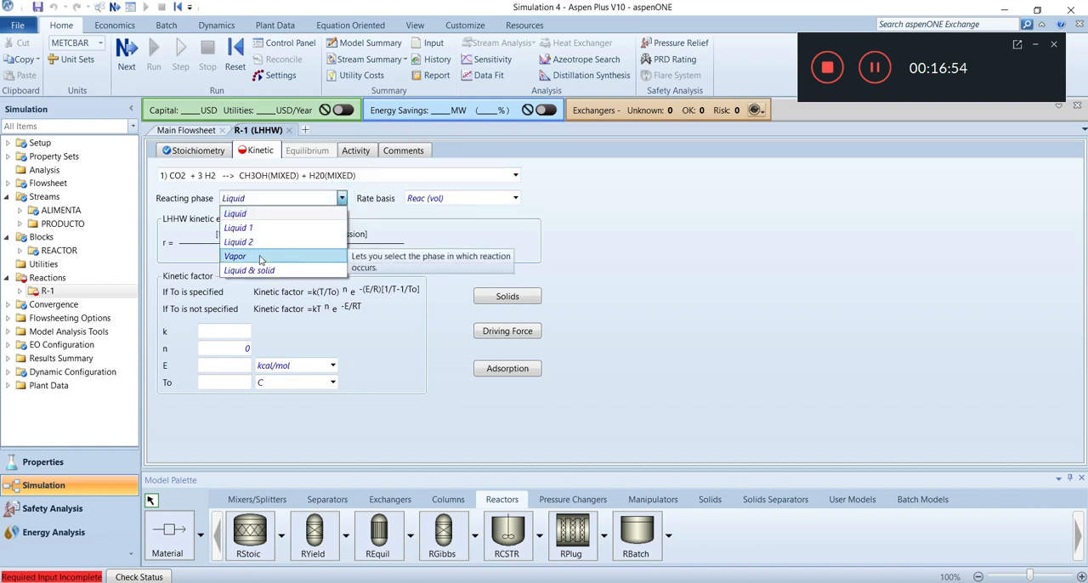
{"action": "left_click", "coordinate": [260, 255]}
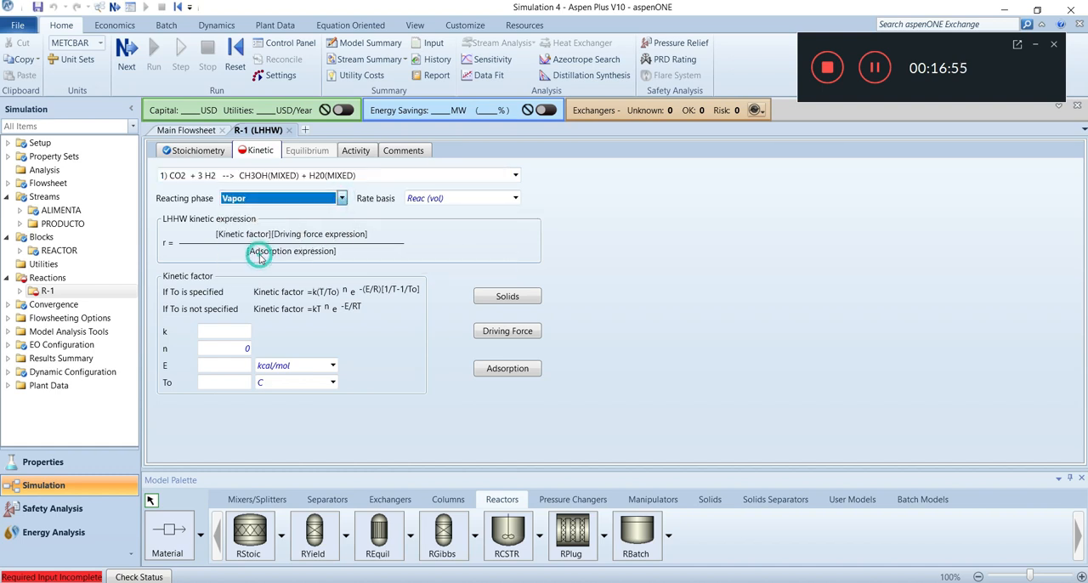
{"action": "left_click", "coordinate": [515, 198]}
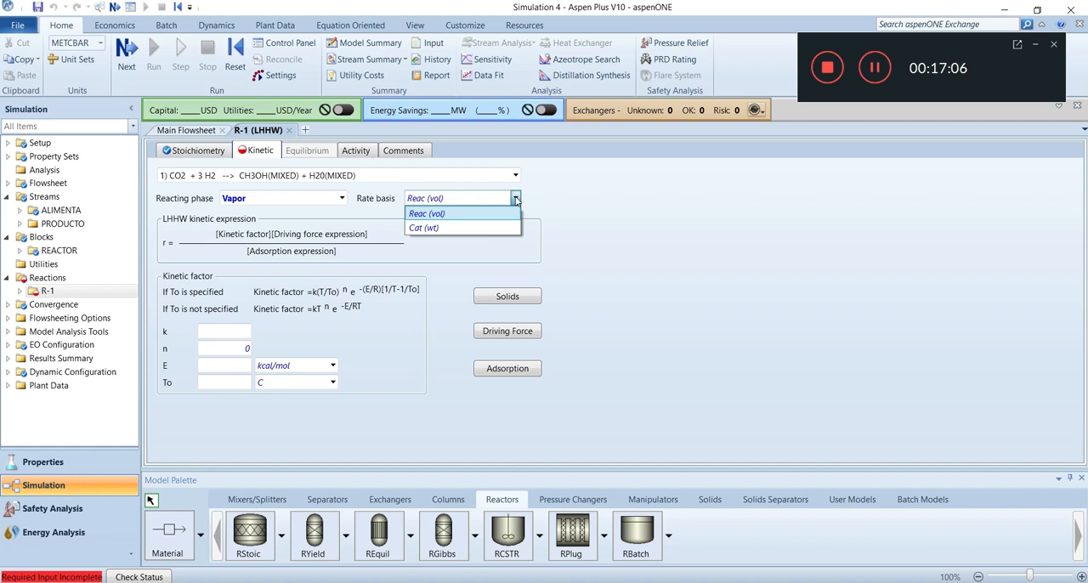
{"action": "left_click", "coordinate": [445, 227]}
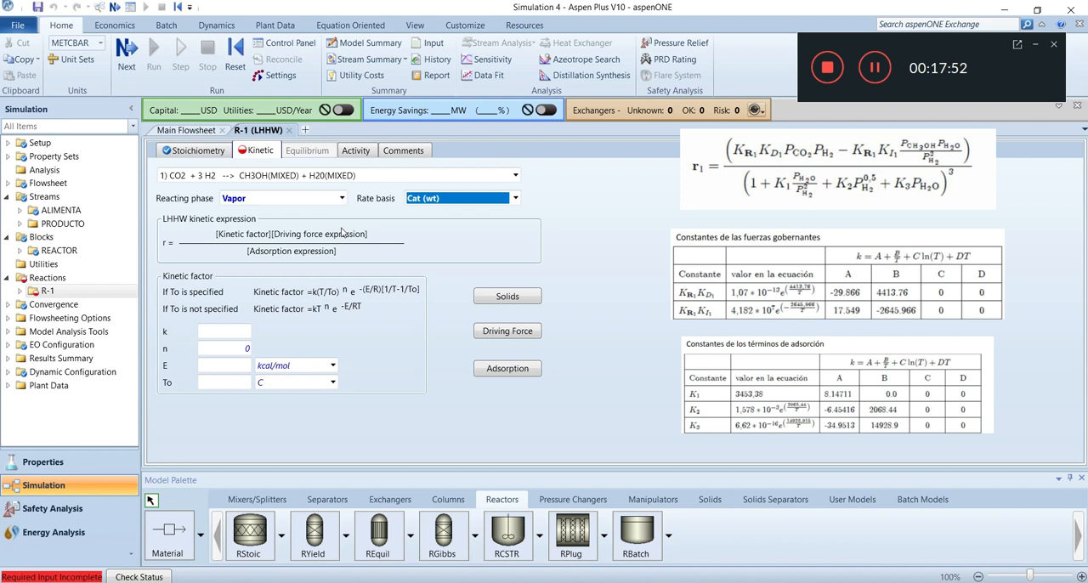
Set reaction 1's kinetic factor to k = 1 and E = 0 kcal/mol
{"action": "left_click", "coordinate": [230, 330]}
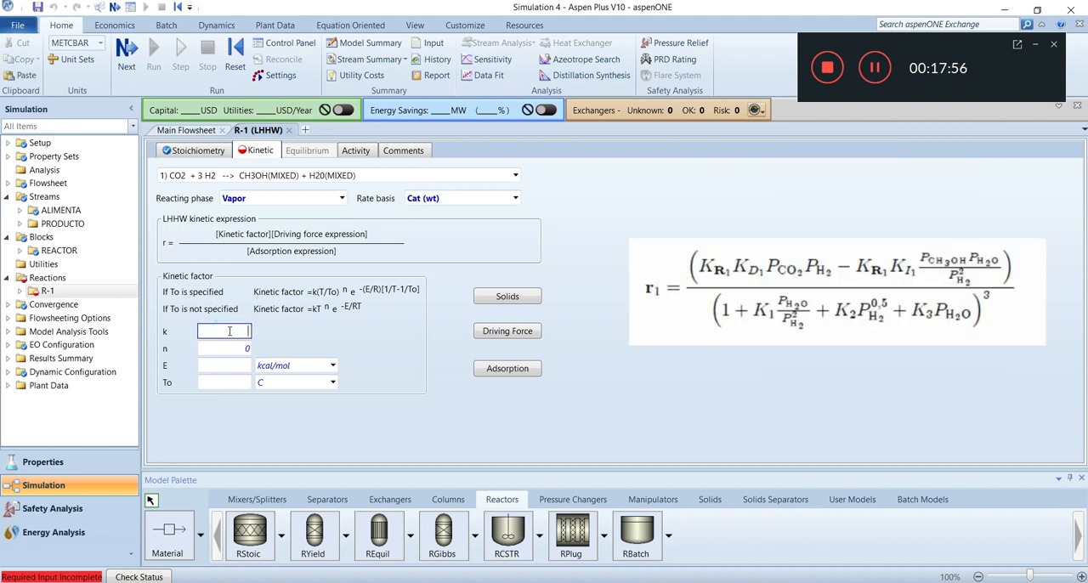
{"action": "type", "text": "1"}
{"action": "left_click", "coordinate": [233, 366]}
{"action": "type", "text": "0"}
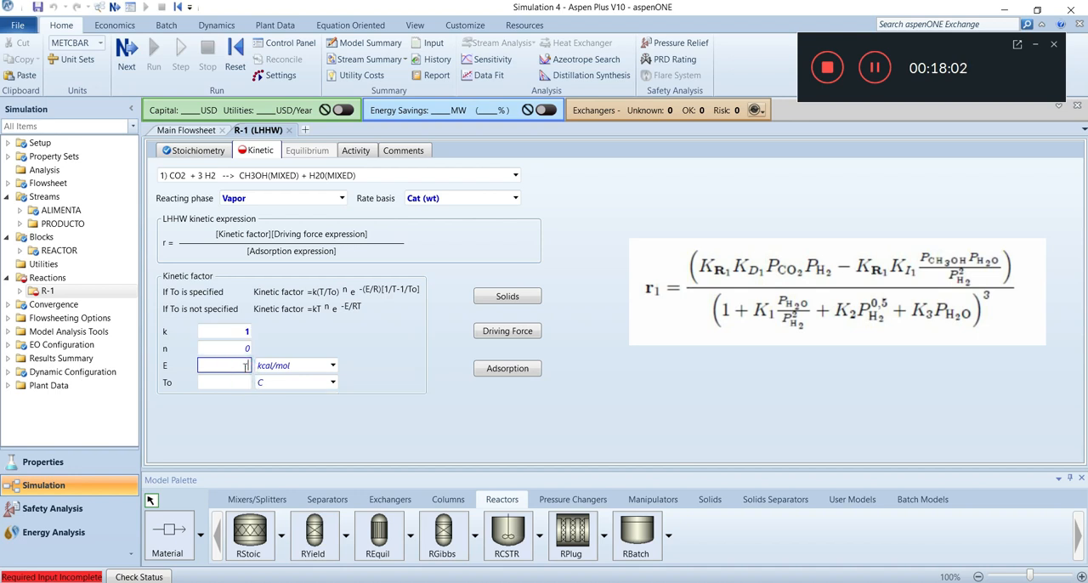
{"action": "left_click", "coordinate": [333, 432]}
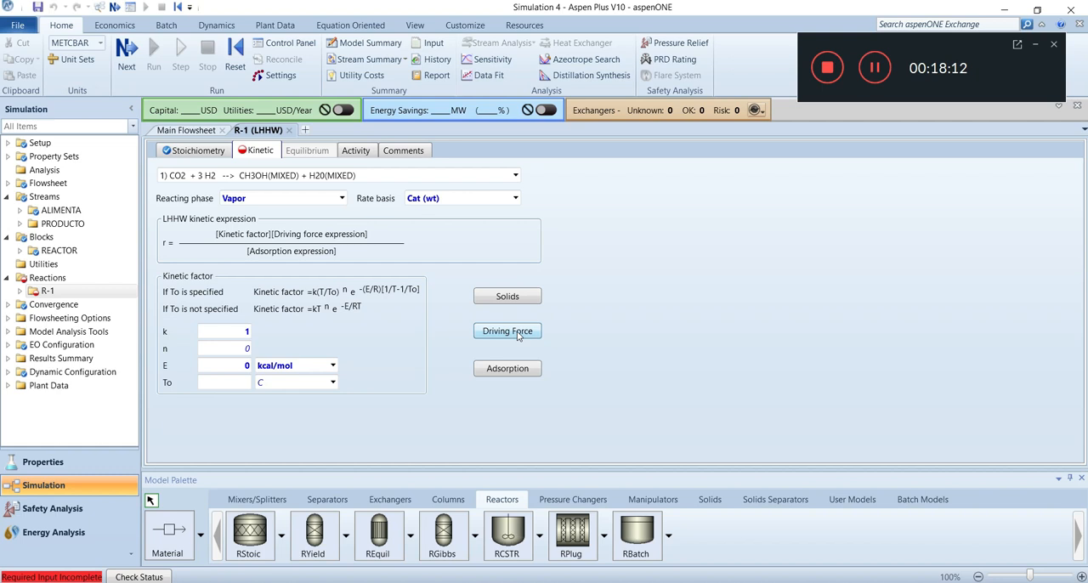
Open reaction 1's driving force expression and set its [Ci] basis to Partial pressure
{"action": "left_click", "coordinate": [518, 334]}
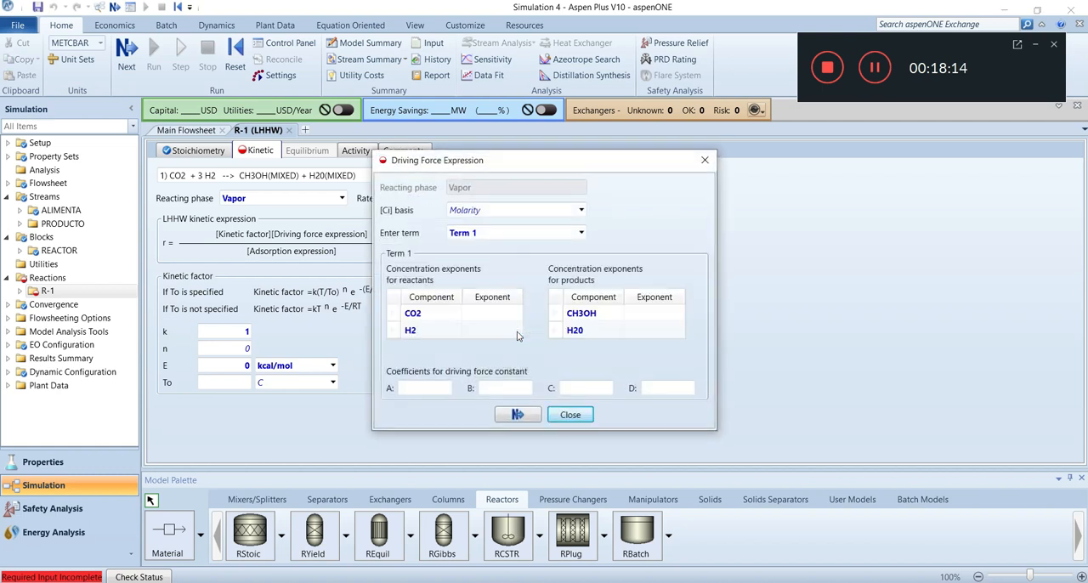
{"action": "left_click_drag", "start_coordinate": [561, 162], "coordinate": [340, 175]}
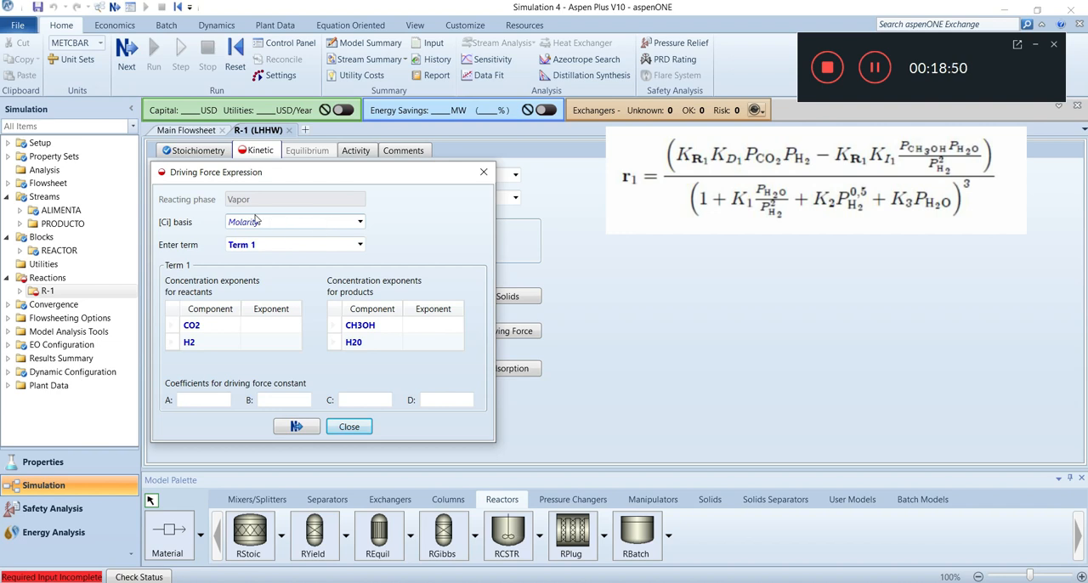
{"action": "left_click", "coordinate": [360, 223]}
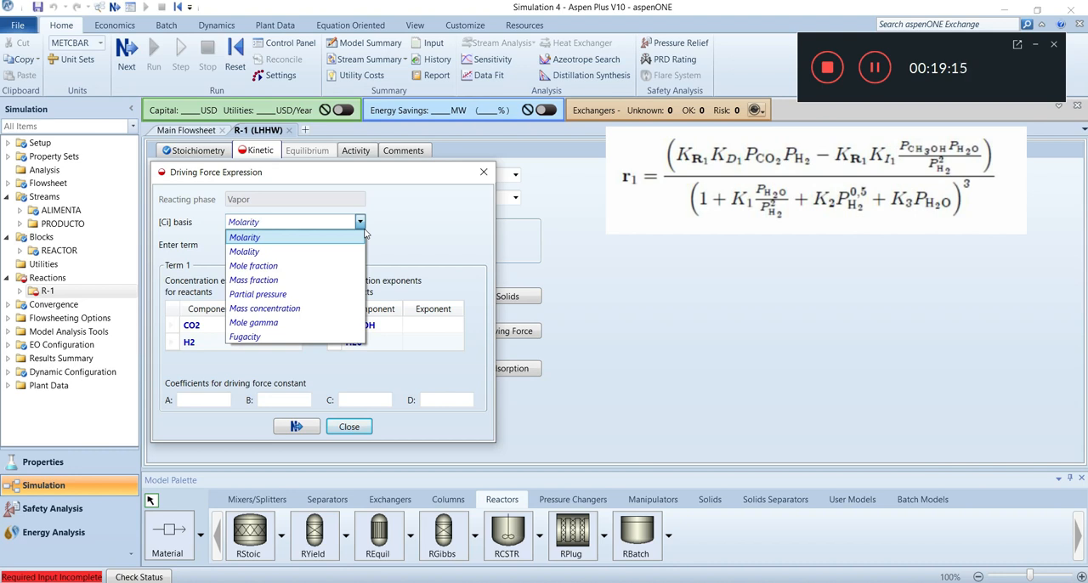
{"action": "left_click", "coordinate": [270, 294]}
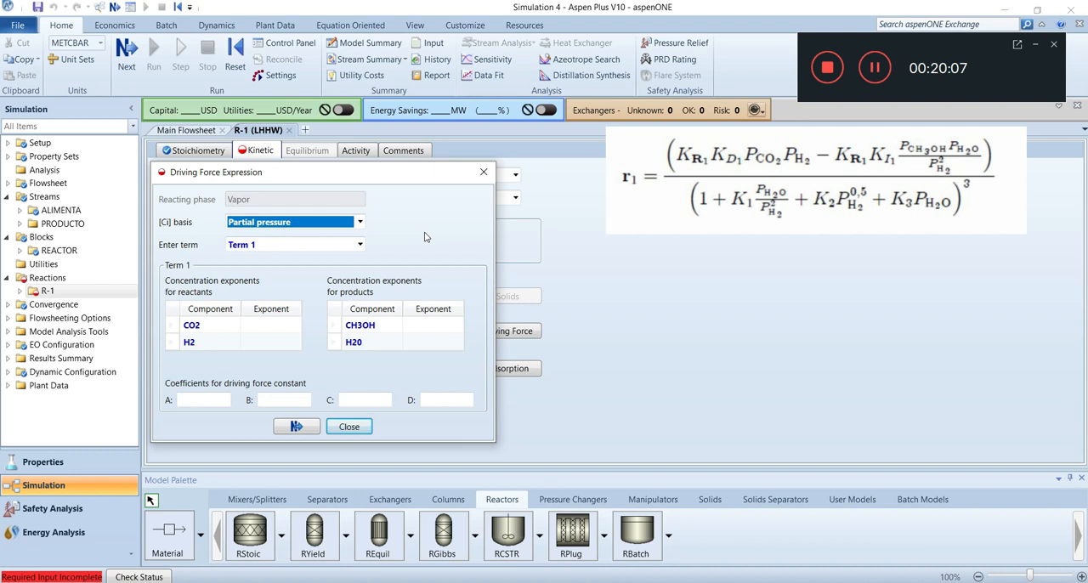
Set the Term 1 concentration exponents to 1 for CO2 and 1 for H2
{"action": "left_click", "coordinate": [278, 325]}
{"action": "type", "text": "1"}
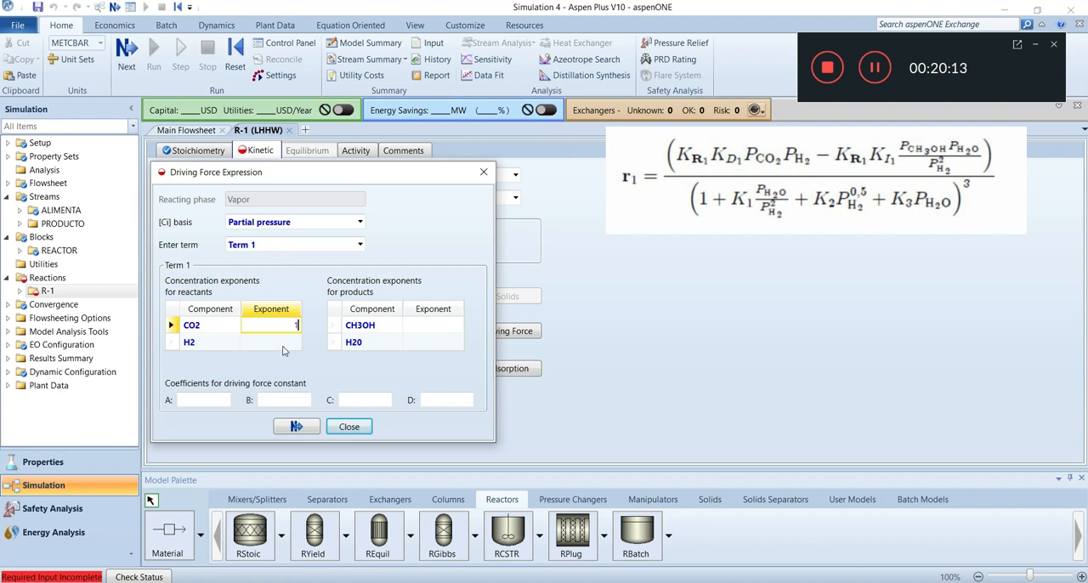
{"action": "left_click", "coordinate": [282, 345]}
{"action": "type", "text": "1"}
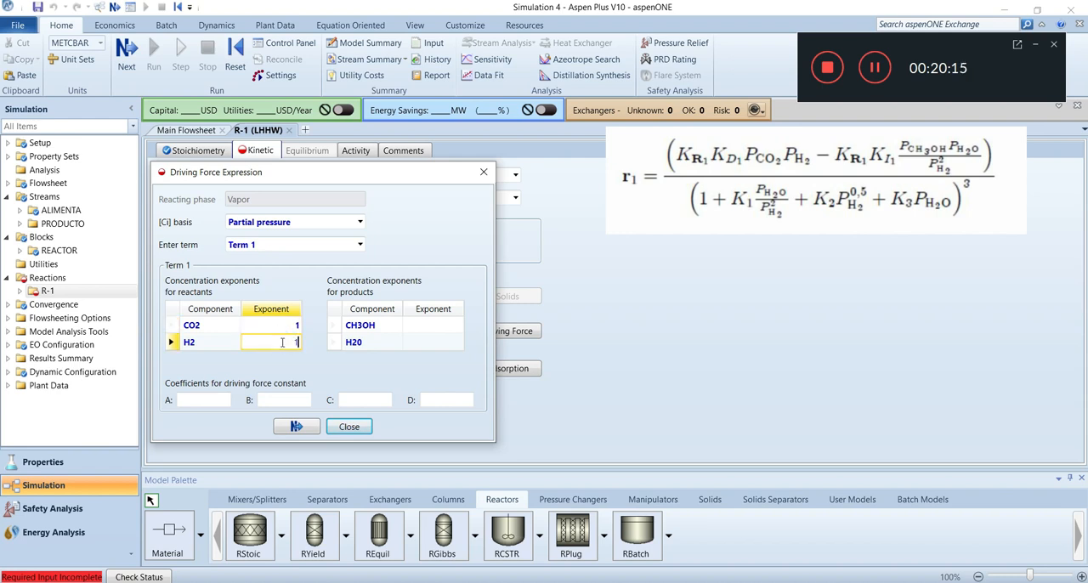
{"action": "left_click", "coordinate": [307, 363]}
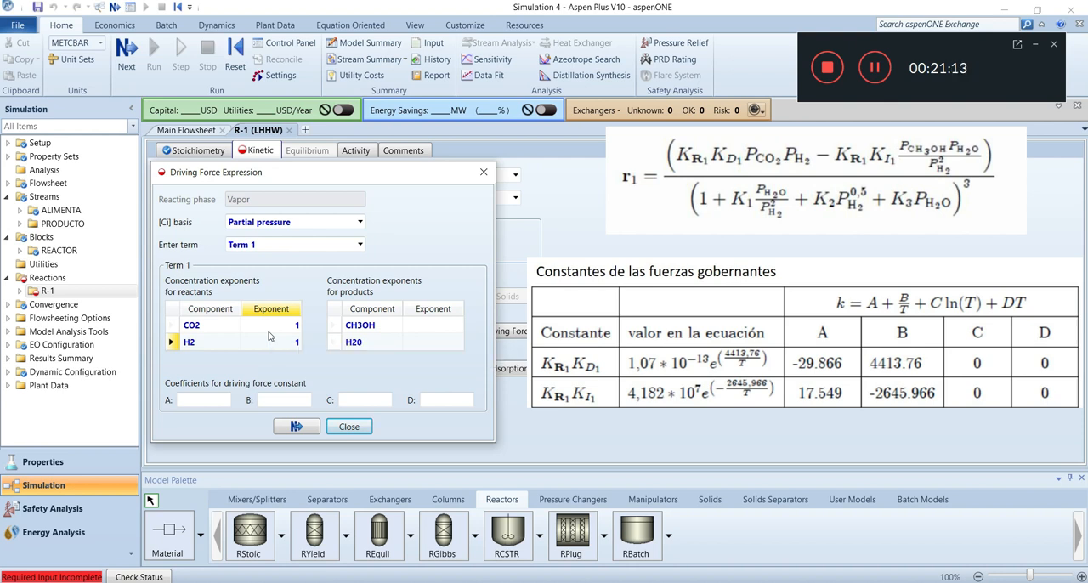
Set the Term 1 driving force constant coefficients to A = -29.8659 and B = 4413.76
{"action": "left_click", "coordinate": [209, 403]}
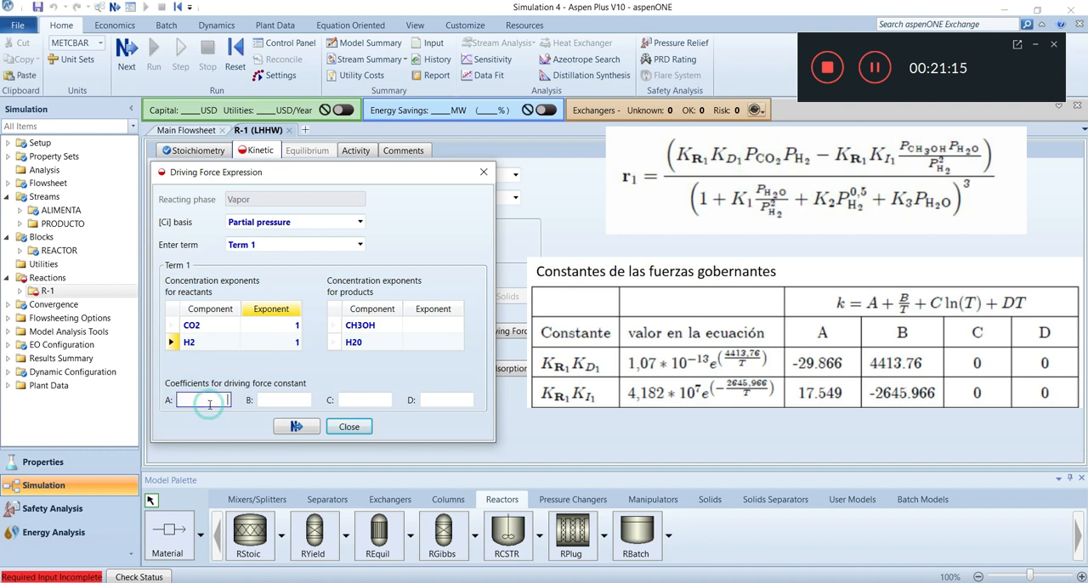
{"action": "type", "text": "-29.8659"}
{"action": "left_click", "coordinate": [284, 406]}
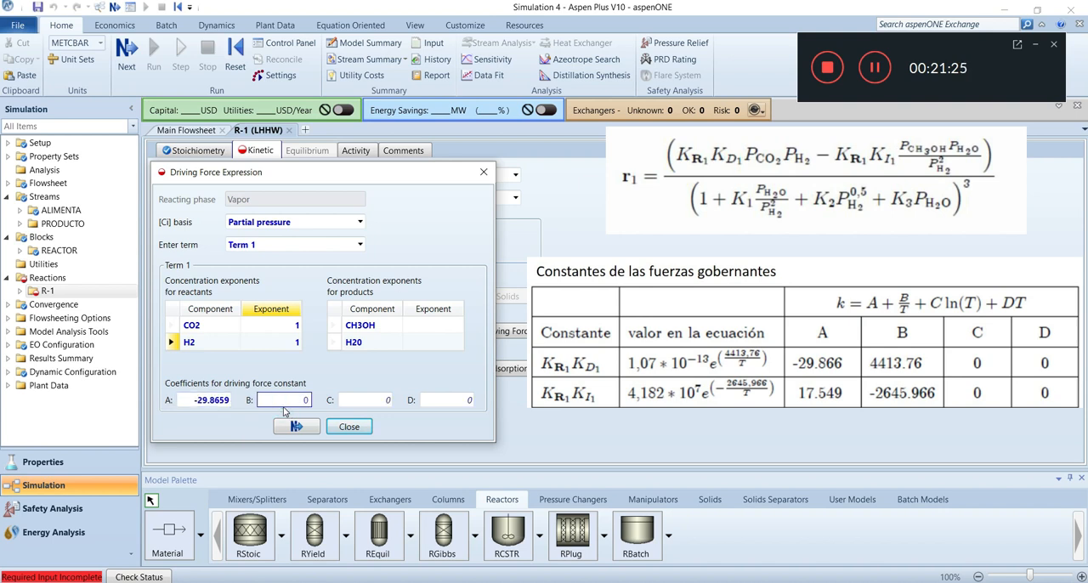
{"action": "type", "text": "4"}
{"action": "key", "text": "Delete"}
{"action": "type", "text": "413.76"}
Set the Term 2 concentration exponents to -2 for H2, 1 for CH3OH and 1 for H20
{"action": "left_click", "coordinate": [359, 245]}
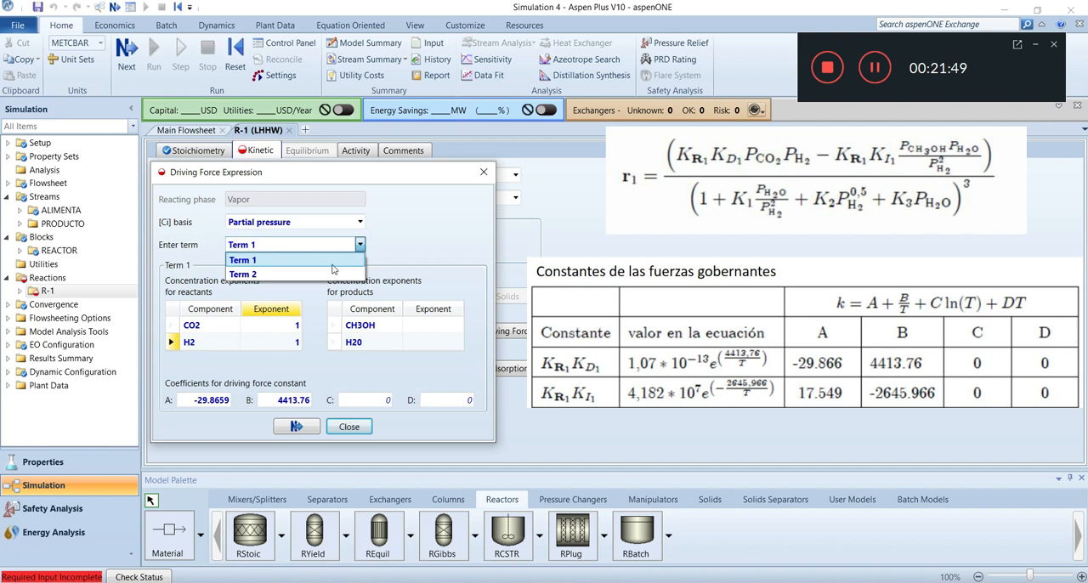
{"action": "left_click", "coordinate": [301, 274]}
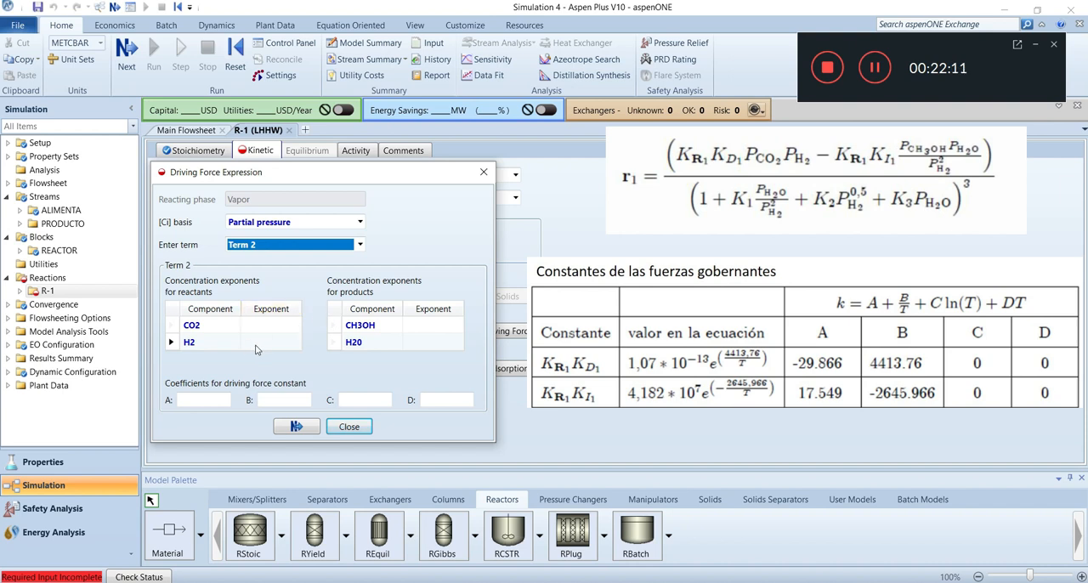
{"action": "left_click", "coordinate": [260, 347]}
{"action": "type", "text": "-2"}
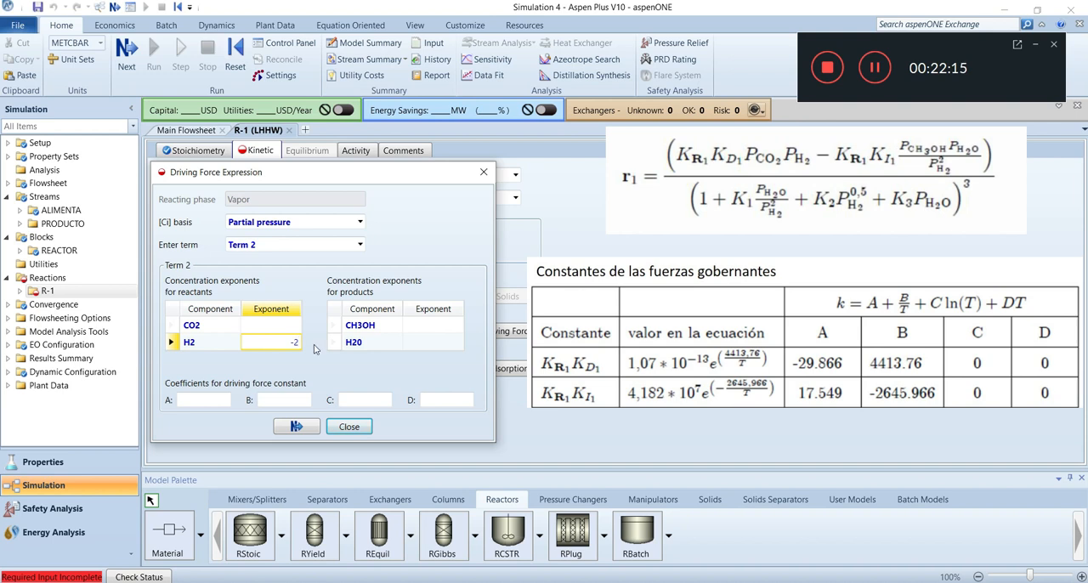
{"action": "left_click", "coordinate": [440, 332]}
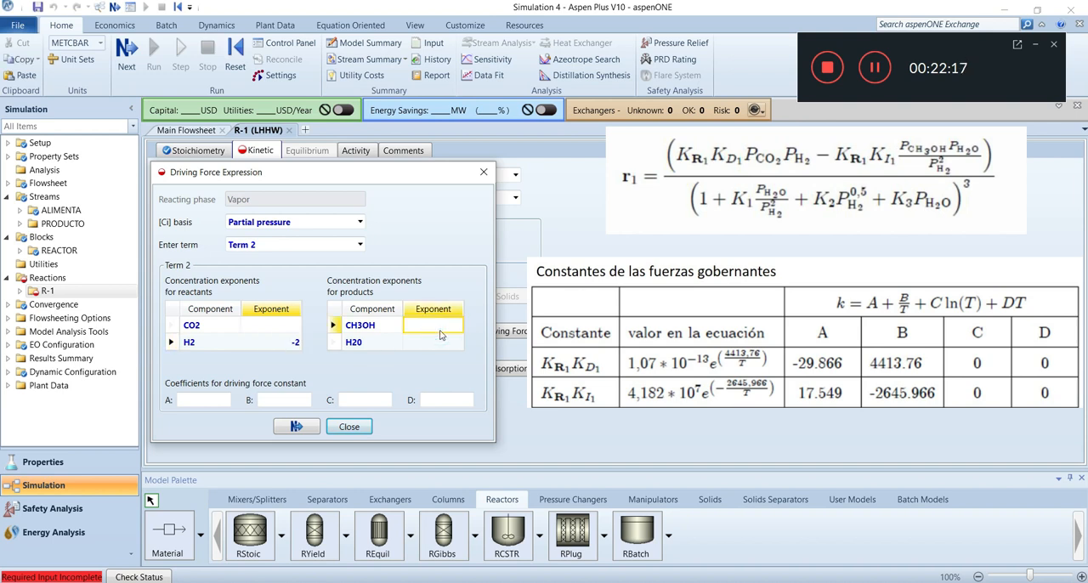
{"action": "type", "text": "1"}
{"action": "left_click", "coordinate": [447, 342]}
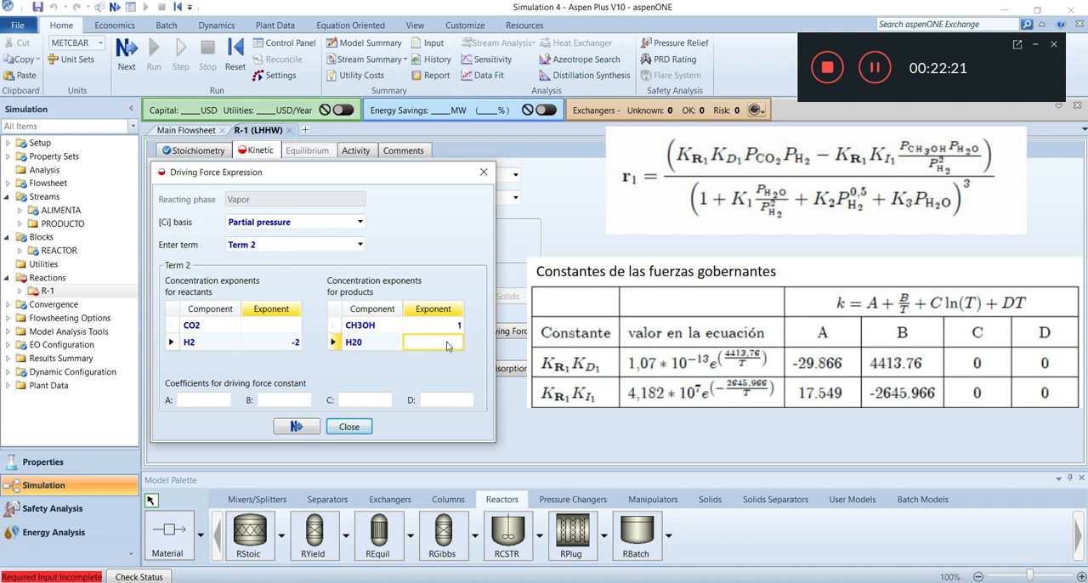
{"action": "type", "text": "1"}
Set the Term 2 driving force constant coefficients to A = 17.5488 and B = -2645.966, and finish the driving force expression
{"action": "left_click", "coordinate": [202, 402]}
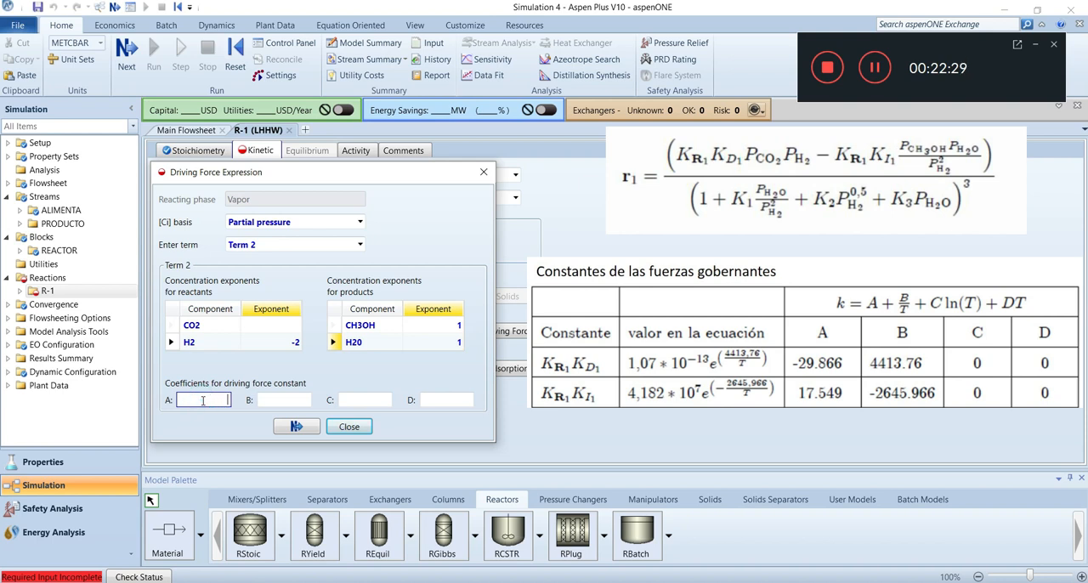
{"action": "type", "text": "7.5488"}
{"action": "left_click", "coordinate": [283, 400]}
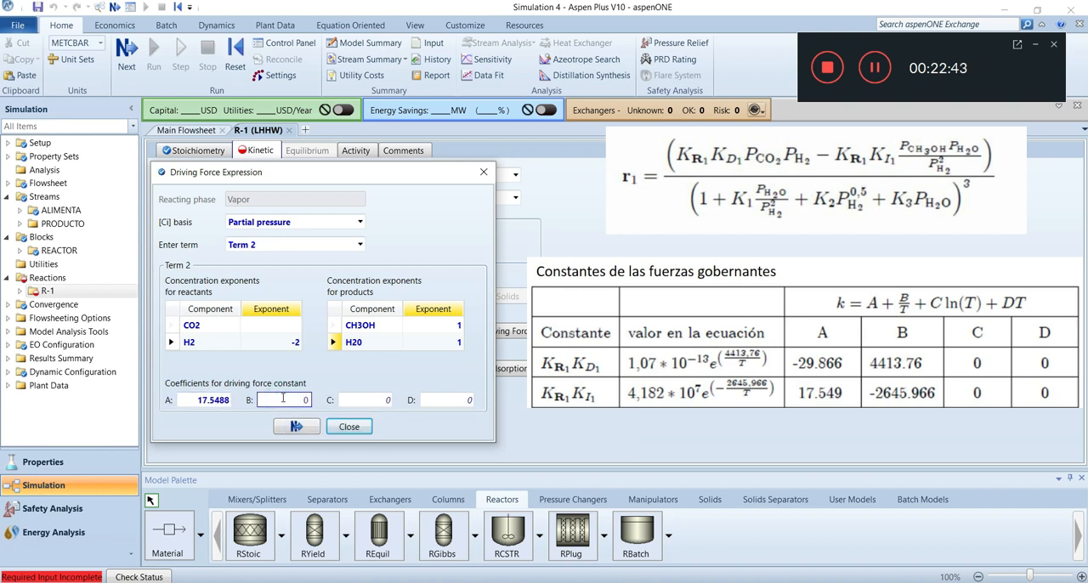
{"action": "type", "text": "-2645.9660"}
{"action": "left_click", "coordinate": [303, 430]}
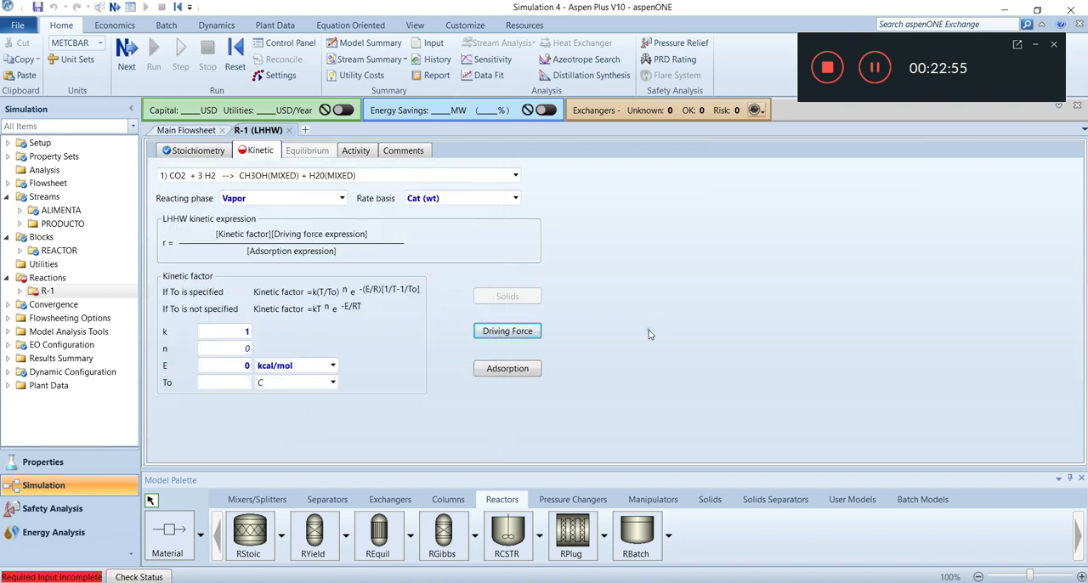
Open reaction 1's adsorption expression and set its exponent to 3
{"action": "left_click", "coordinate": [514, 374]}
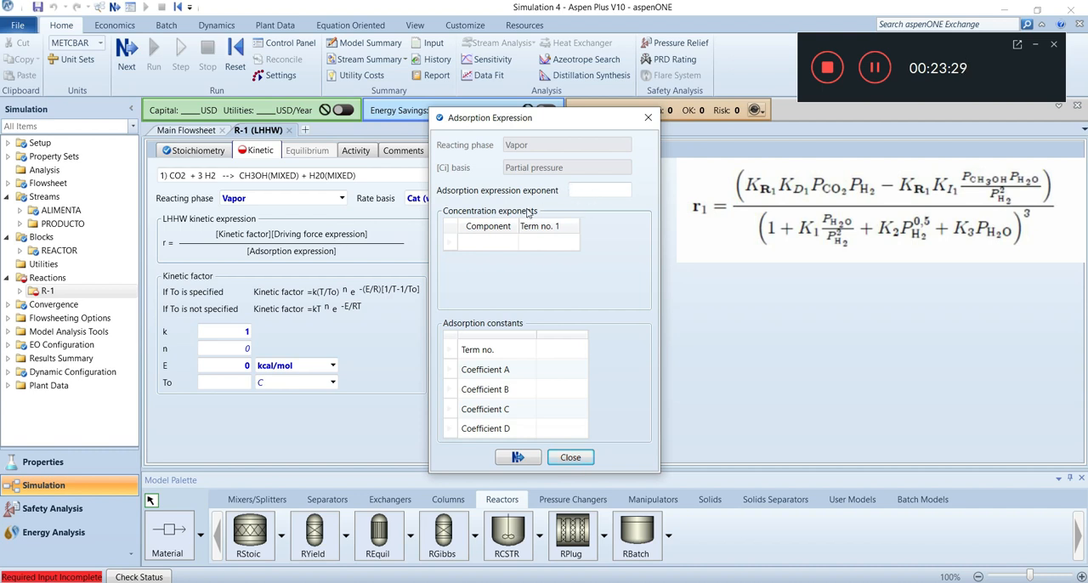
{"action": "left_click", "coordinate": [594, 191]}
{"action": "type", "text": "3"}
Add H20 and H2 as the components of the adsorption concentration exponents
{"action": "left_click", "coordinate": [503, 247]}
{"action": "left_click", "coordinate": [512, 243]}
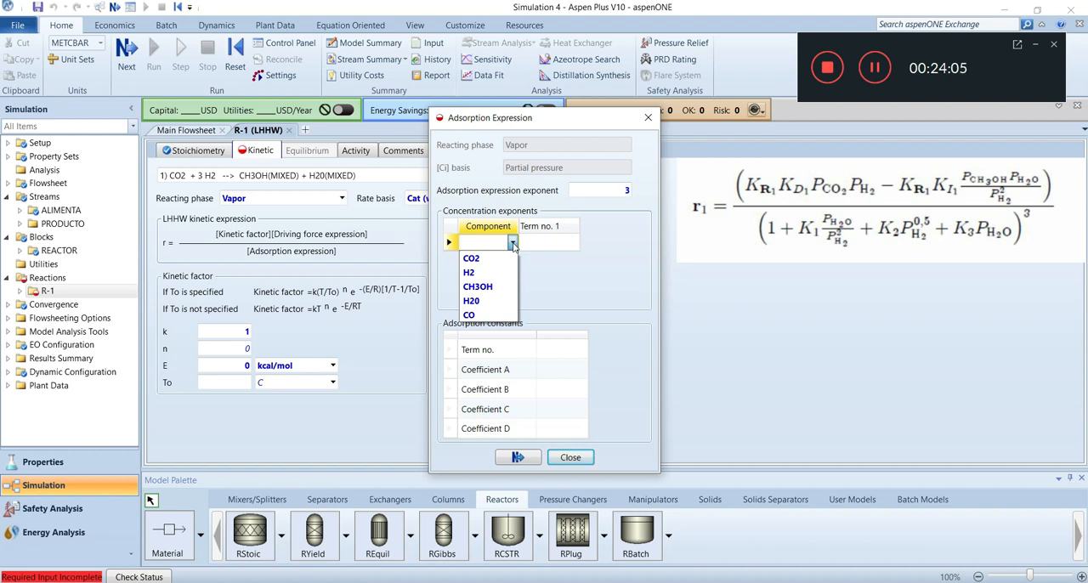
{"action": "left_click", "coordinate": [477, 303]}
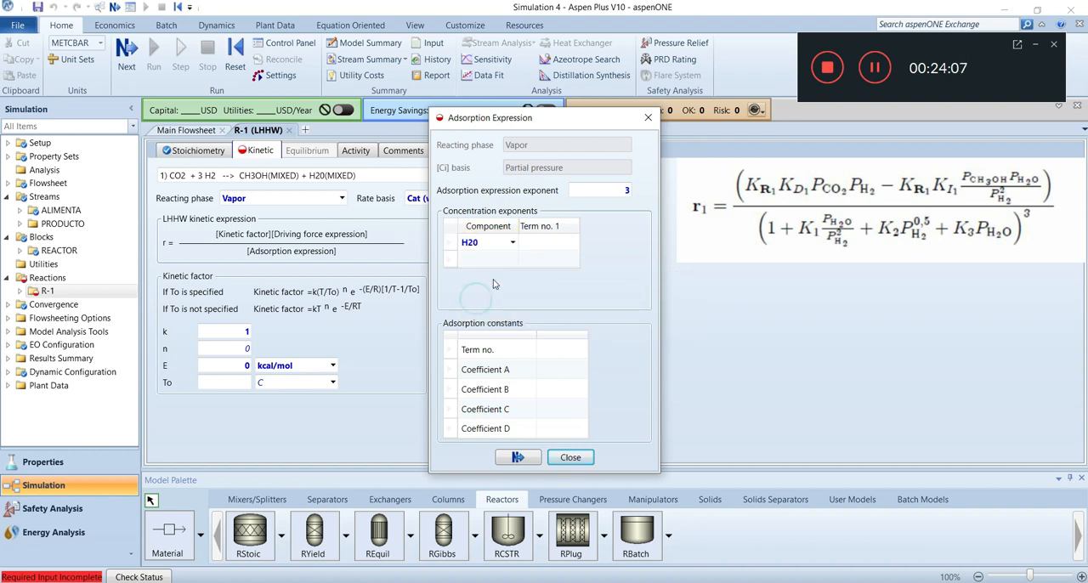
{"action": "left_click", "coordinate": [512, 259]}
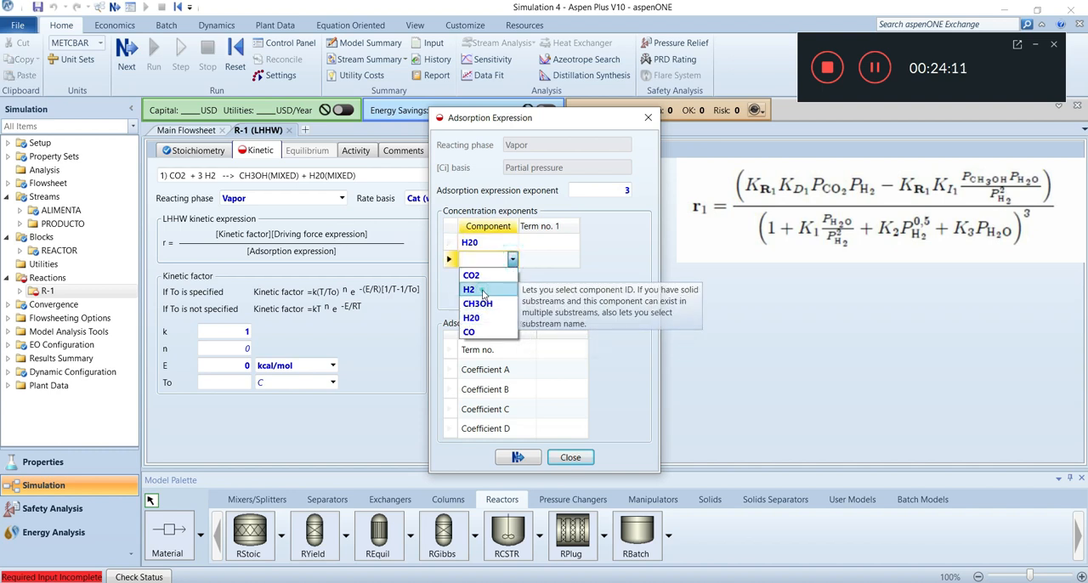
{"action": "left_click", "coordinate": [483, 289]}
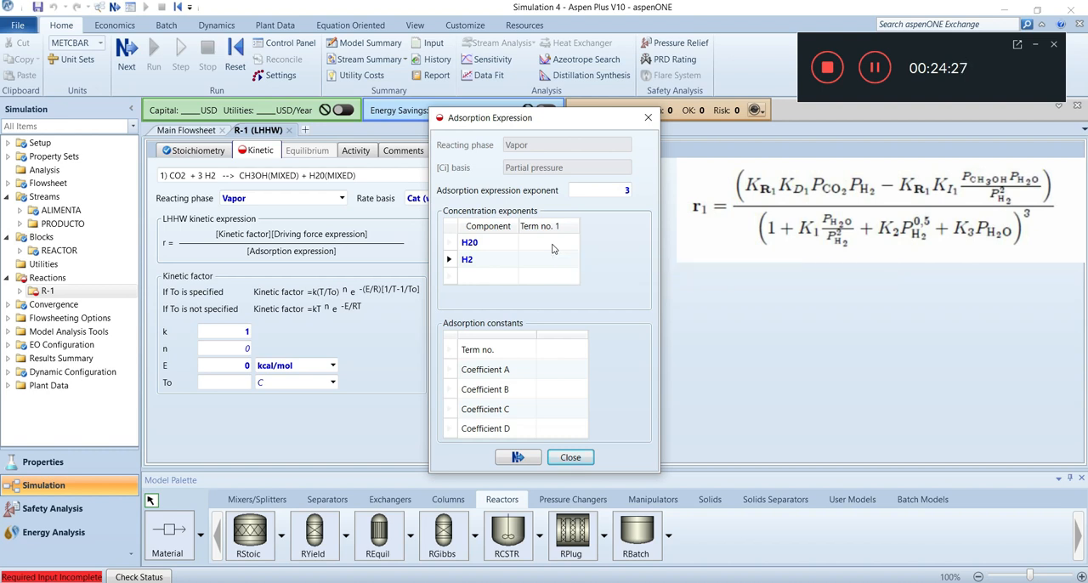
Set the adsorption exponents of term no. 1 to 0 for both H20 and H2
{"action": "left_click", "coordinate": [552, 248]}
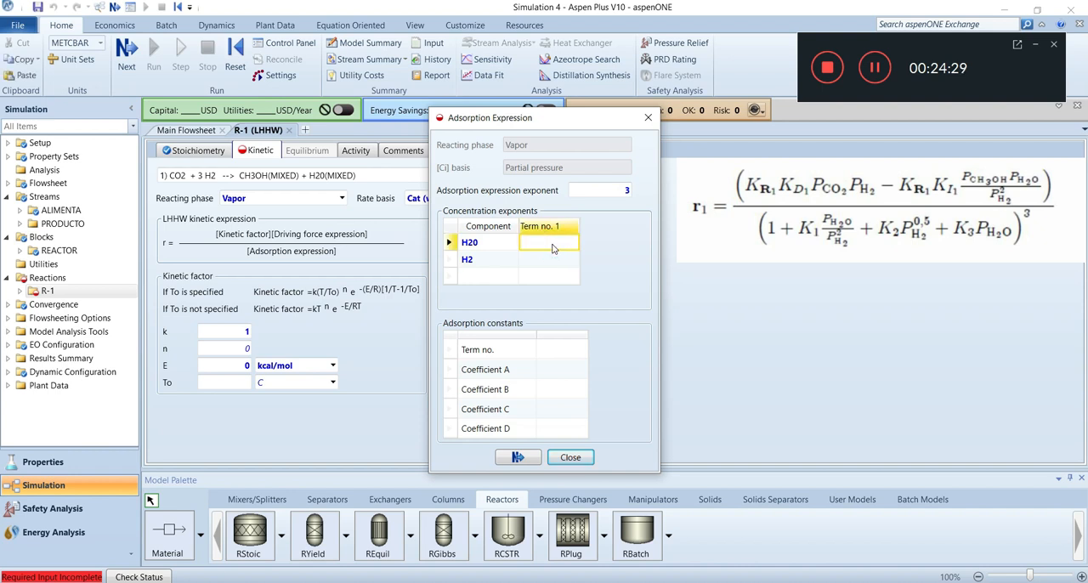
{"action": "type", "text": "0"}
{"action": "left_click", "coordinate": [553, 259]}
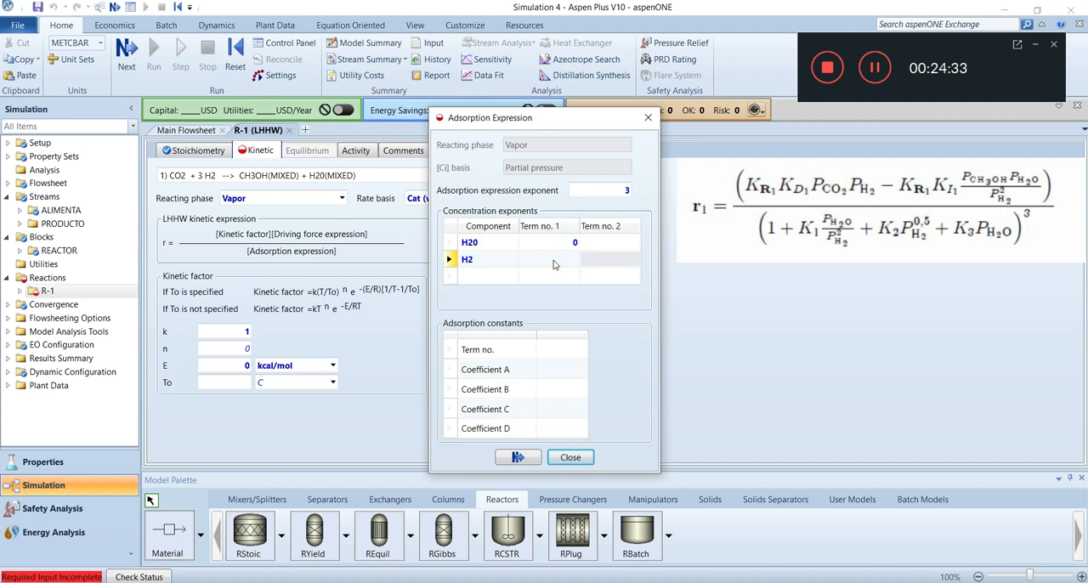
{"action": "left_click", "coordinate": [554, 260]}
{"action": "type", "text": "0"}
Set the adsorption exponents of term no. 2 to 1 for H20 and -1 for H2
{"action": "left_click", "coordinate": [619, 245]}
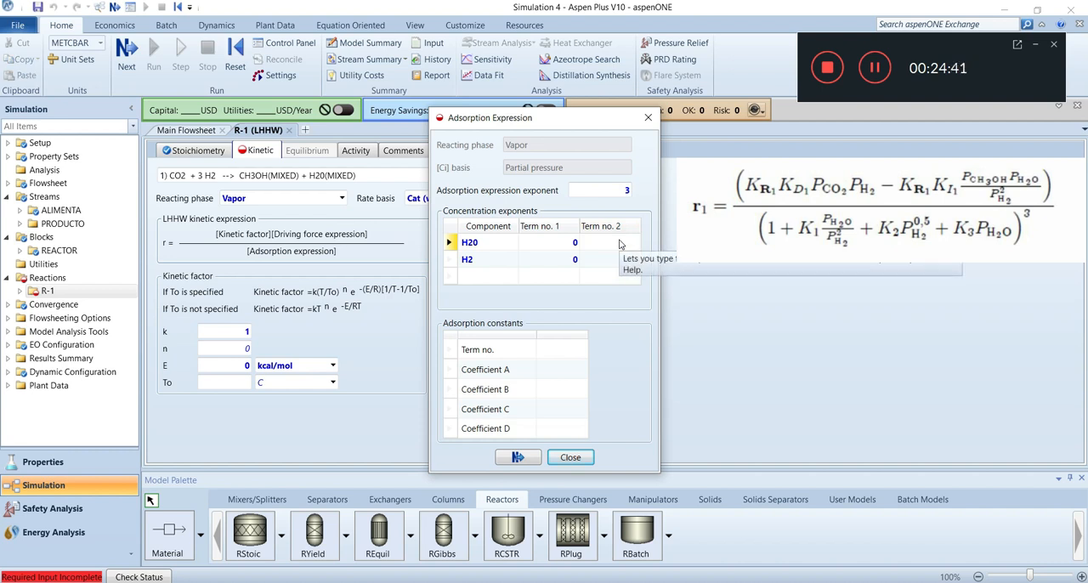
{"action": "left_click", "coordinate": [620, 245]}
{"action": "type", "text": "1"}
{"action": "left_click", "coordinate": [625, 259]}
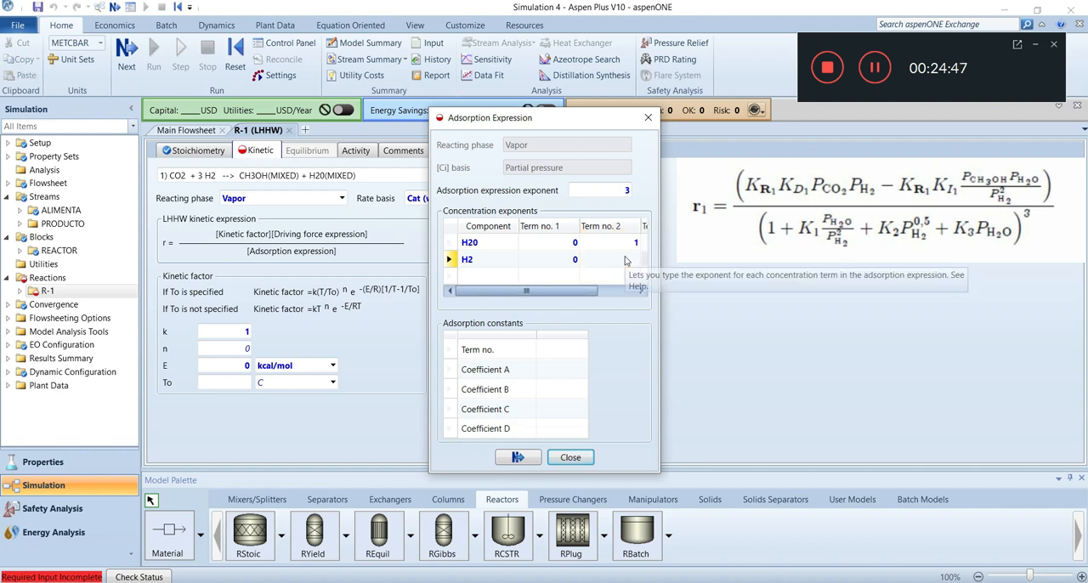
{"action": "left_click", "coordinate": [625, 259]}
{"action": "type", "text": "-1"}
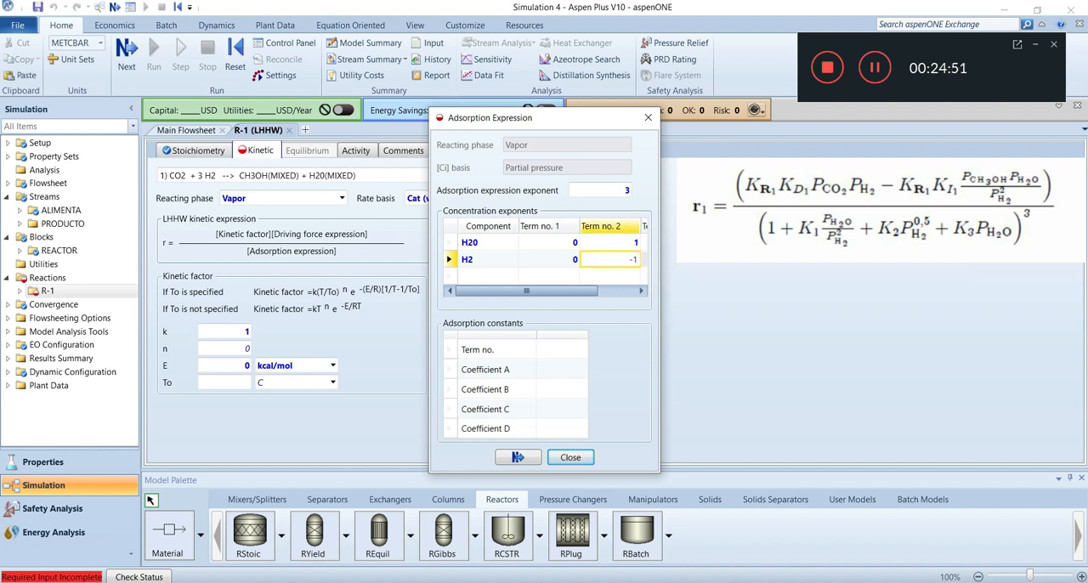
{"action": "key", "text": "Return"}
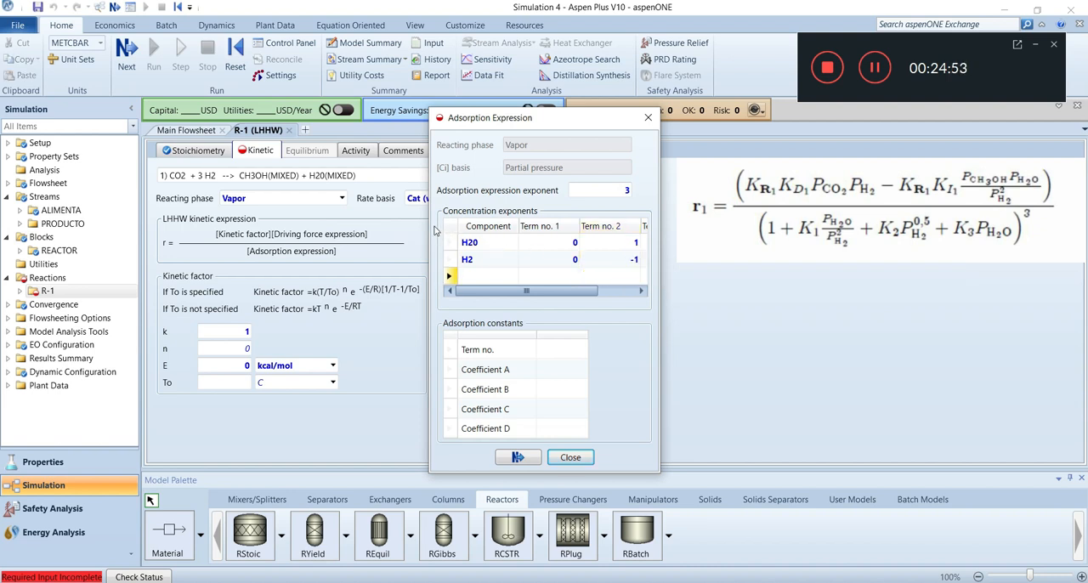
Widen the adsorption expression dialog and set the term no. 3 exponents to 0 for H20 and 0.5 for H2
{"action": "left_click_drag", "start_coordinate": [429, 226], "coordinate": [357, 229]}
{"action": "left_click_drag", "start_coordinate": [263, 253], "coordinate": [202, 278]}
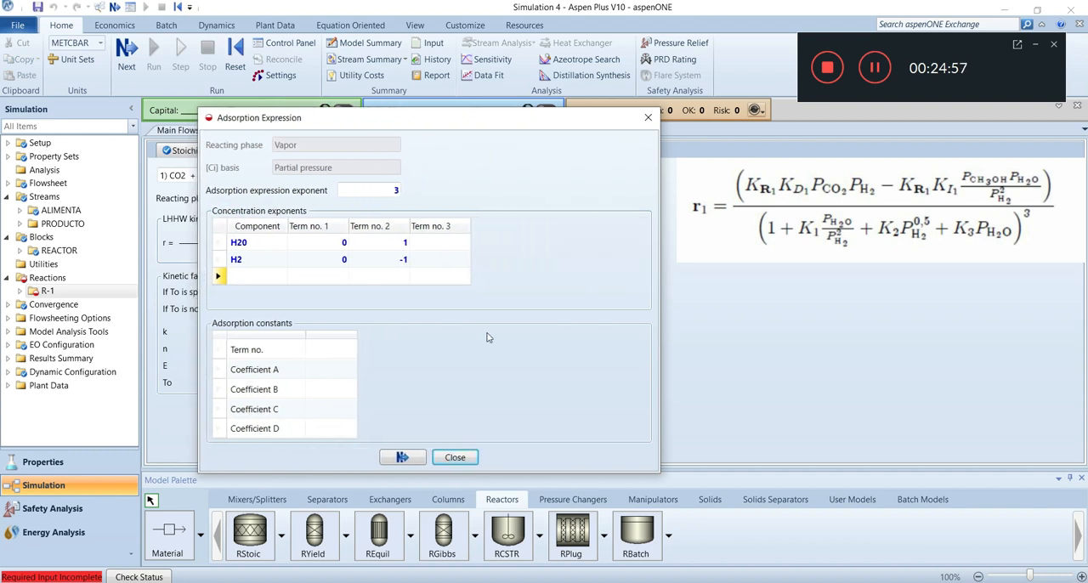
{"action": "left_click", "coordinate": [449, 243]}
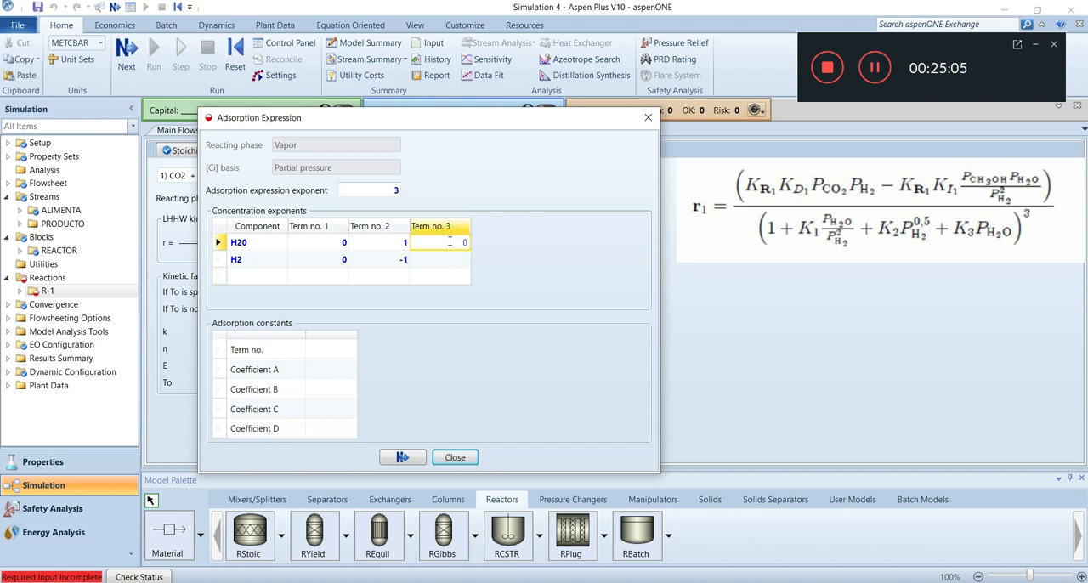
{"action": "left_click", "coordinate": [443, 259]}
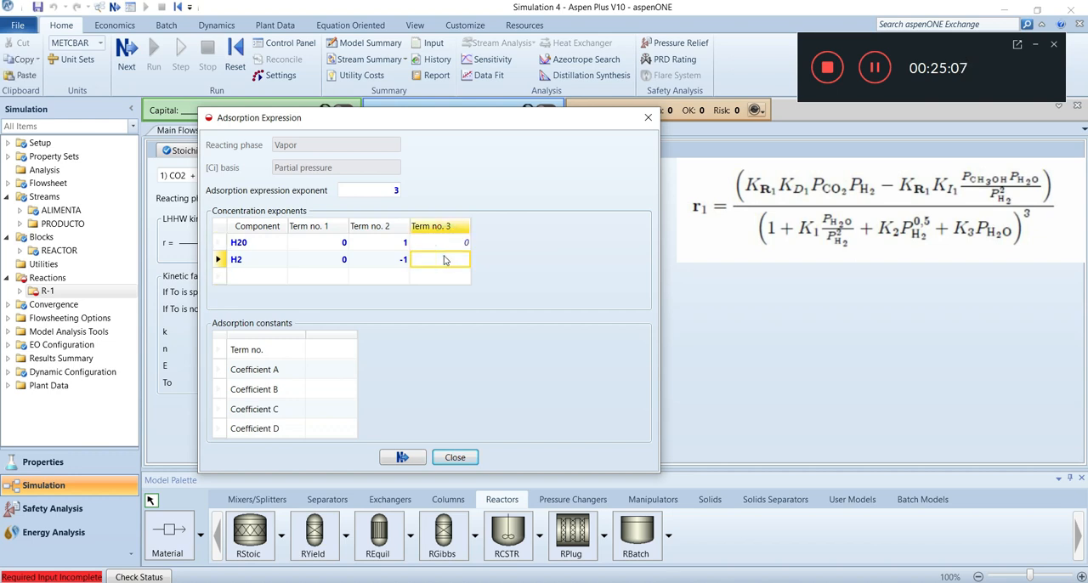
{"action": "key", "text": "Tab"}
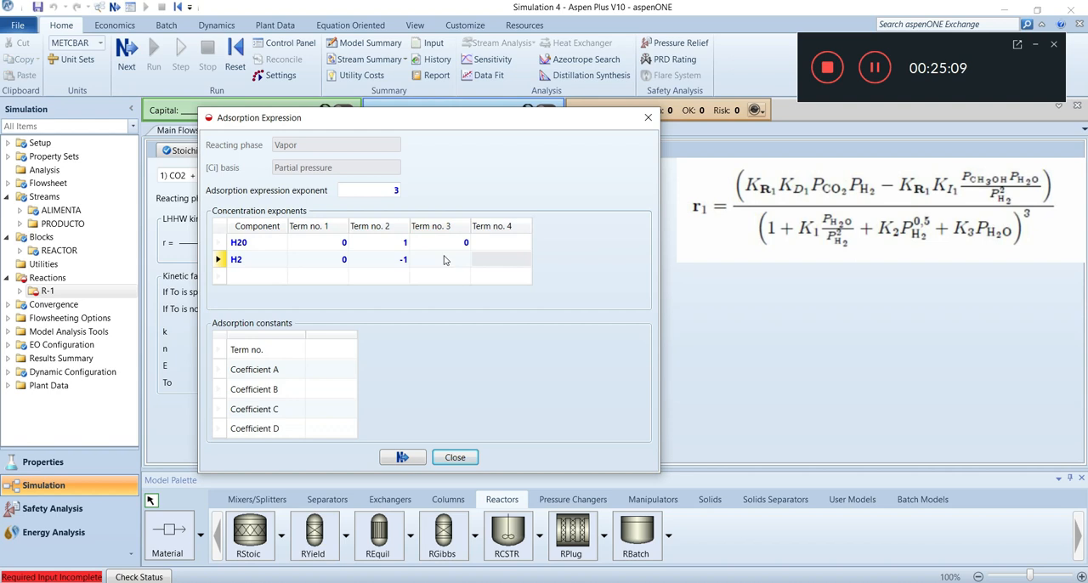
{"action": "left_click", "coordinate": [448, 259]}
{"action": "type", "text": "0.5"}
Set the adsorption exponents of term no. 4 to 1 for H20 and 0 for H2
{"action": "left_click", "coordinate": [512, 242]}
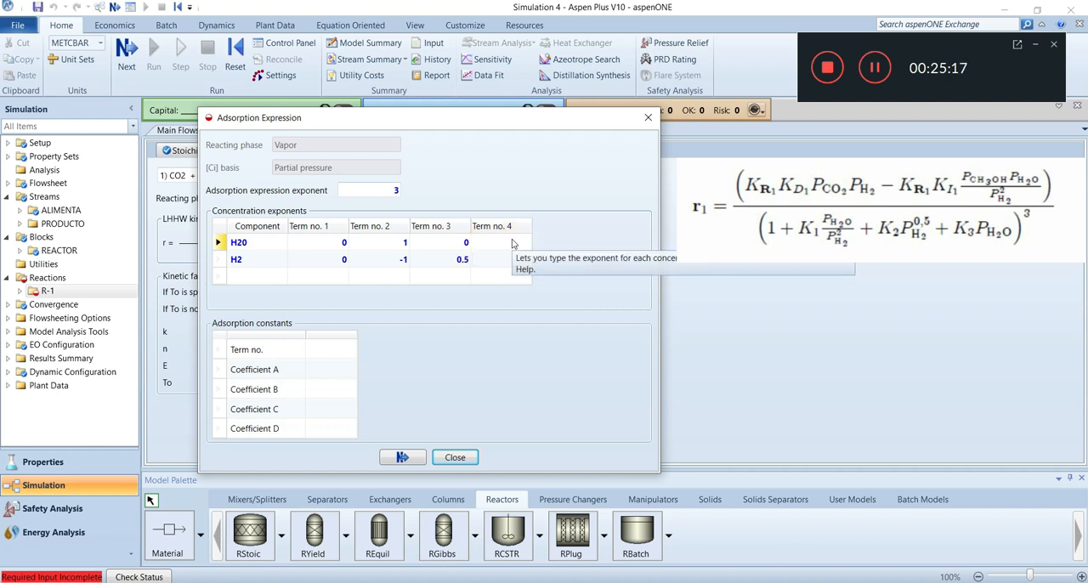
{"action": "left_click", "coordinate": [513, 244]}
{"action": "type", "text": "1"}
{"action": "left_click", "coordinate": [518, 260]}
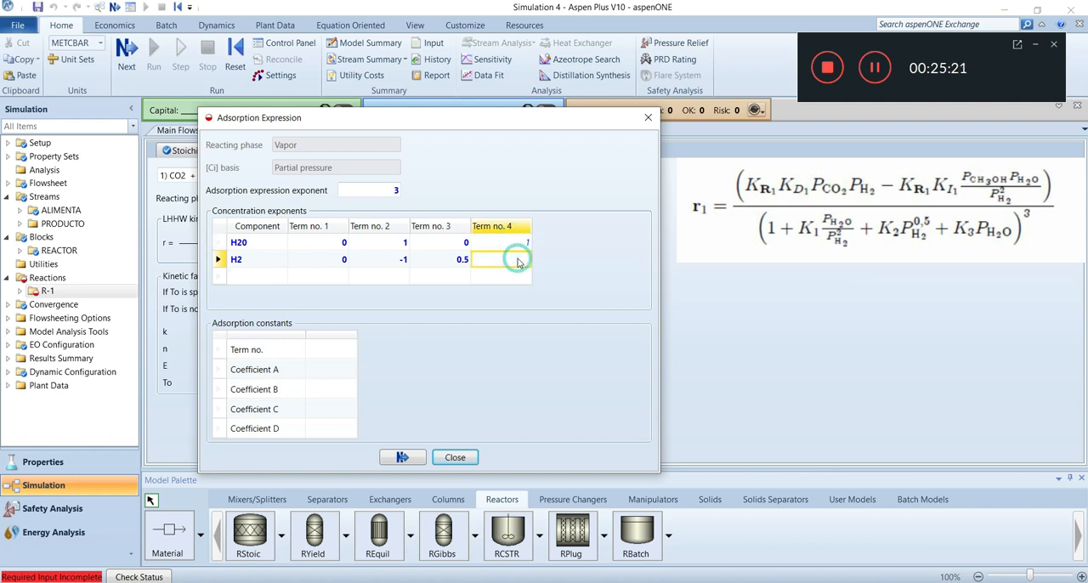
{"action": "type", "text": "0"}
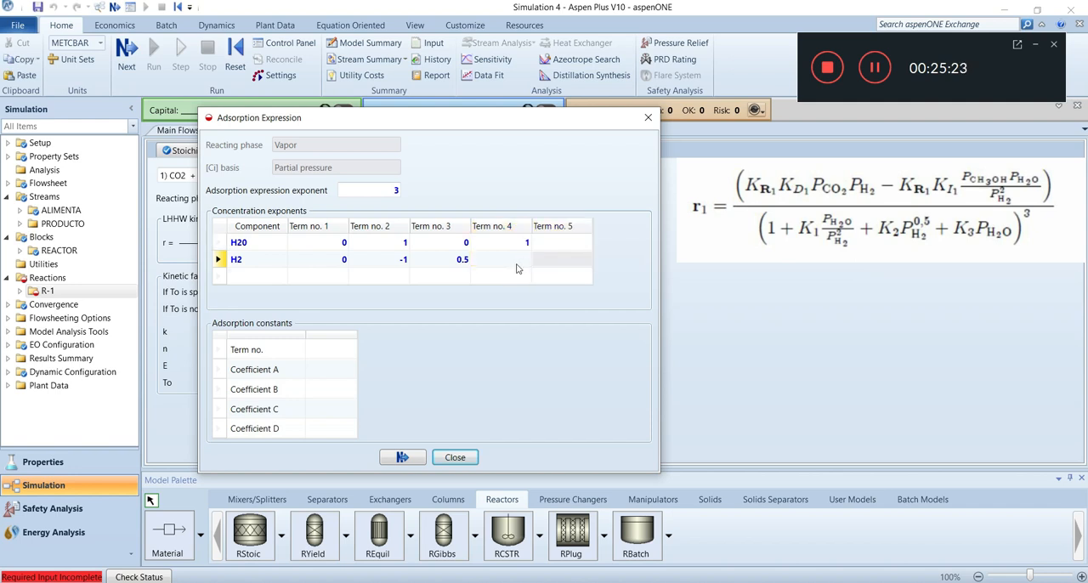
{"action": "left_click", "coordinate": [514, 317]}
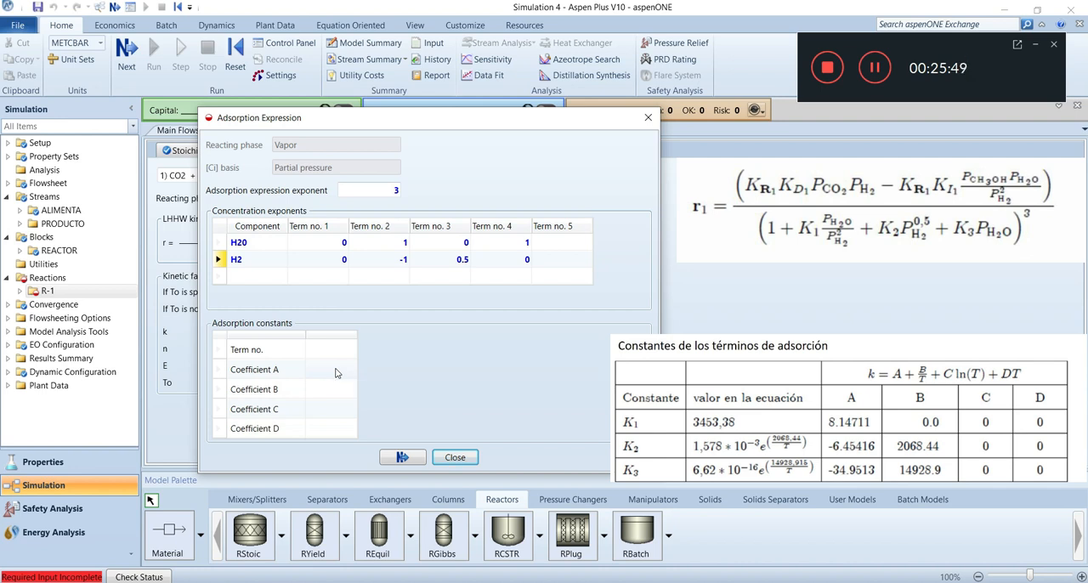
Add term no. 1 to the adsorption constants with coefficient A = 0
{"action": "left_click", "coordinate": [324, 354]}
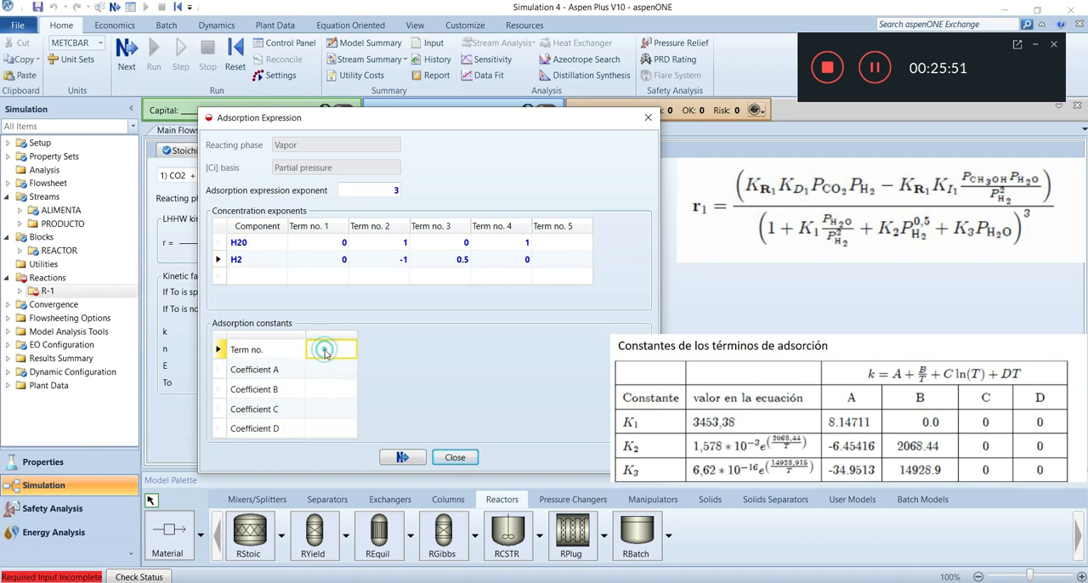
{"action": "type", "text": "1"}
{"action": "left_click", "coordinate": [321, 371]}
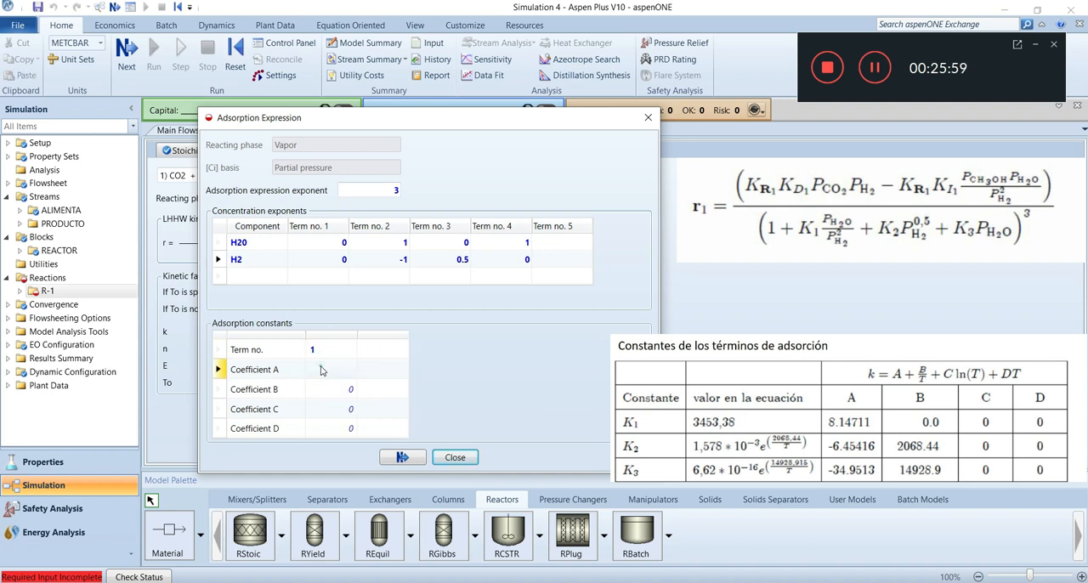
{"action": "left_click", "coordinate": [345, 371]}
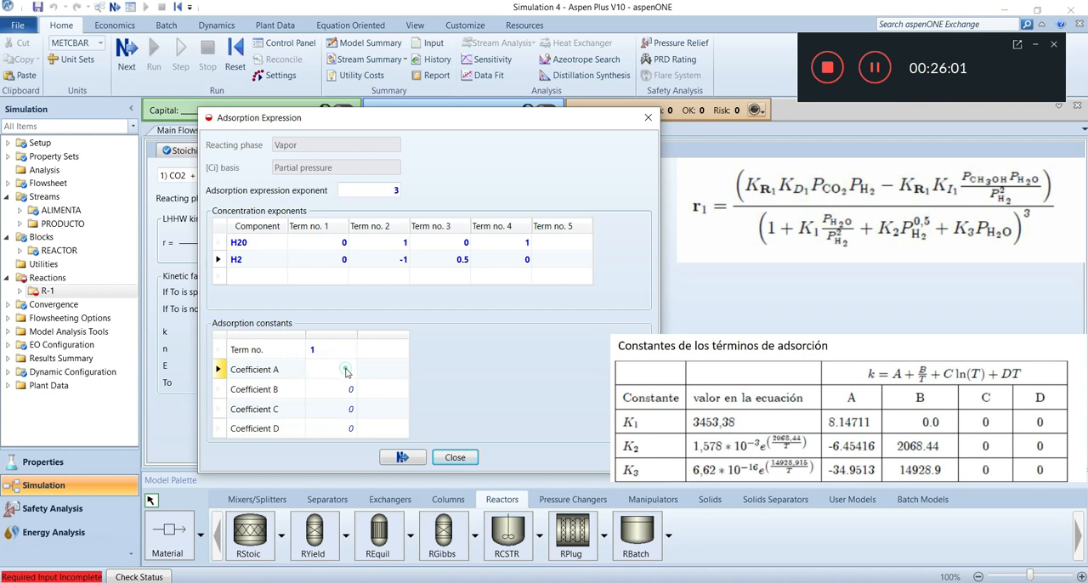
{"action": "left_click", "coordinate": [345, 370]}
Add term no. 2 to the adsorption constants with coefficient A = 8.14141
{"action": "left_click", "coordinate": [377, 351]}
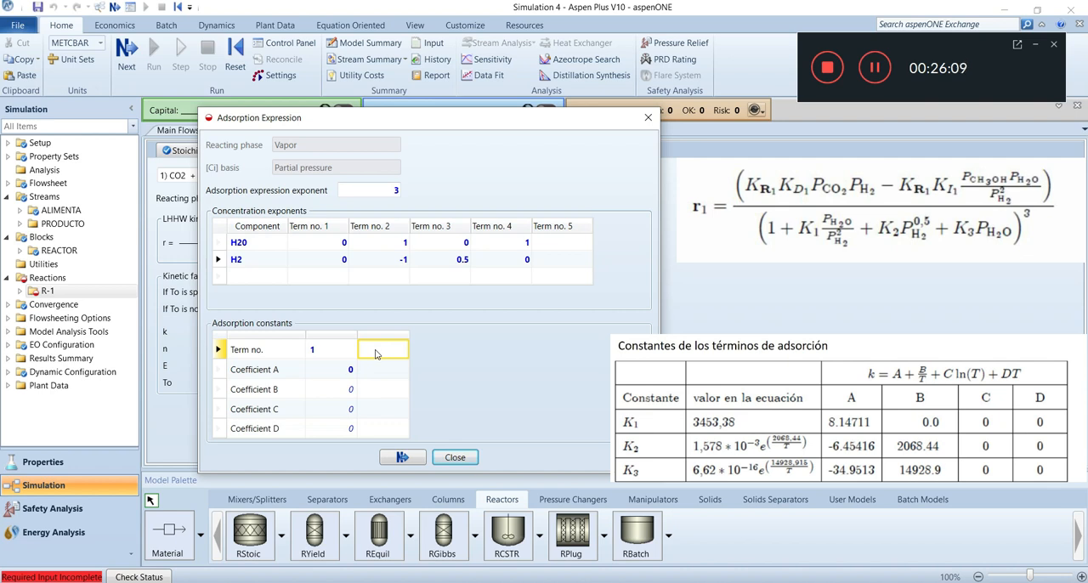
{"action": "type", "text": "2"}
{"action": "left_click", "coordinate": [380, 372]}
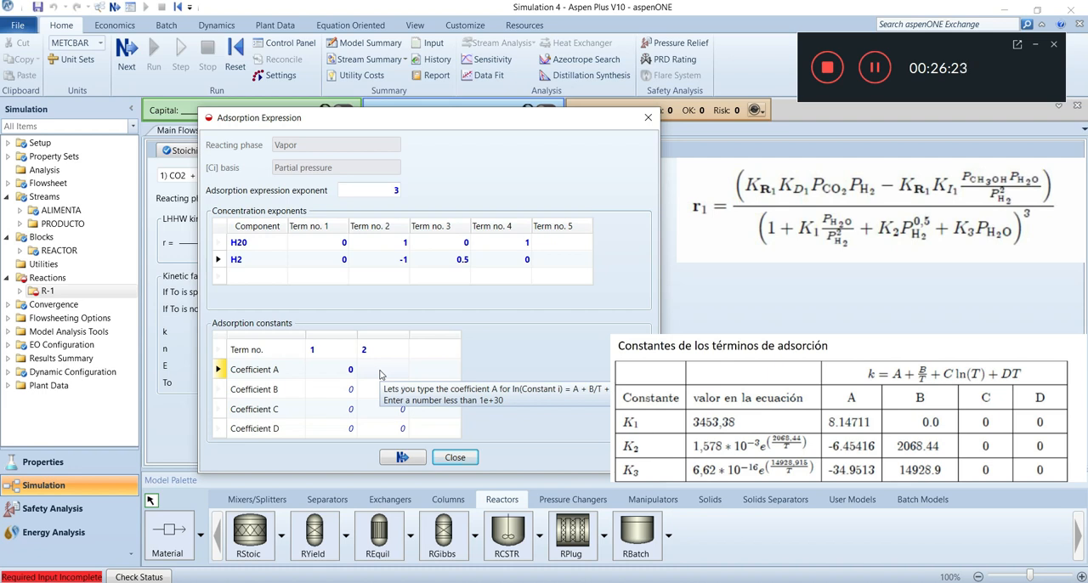
{"action": "left_click", "coordinate": [394, 371]}
{"action": "type", "text": "8.14"}
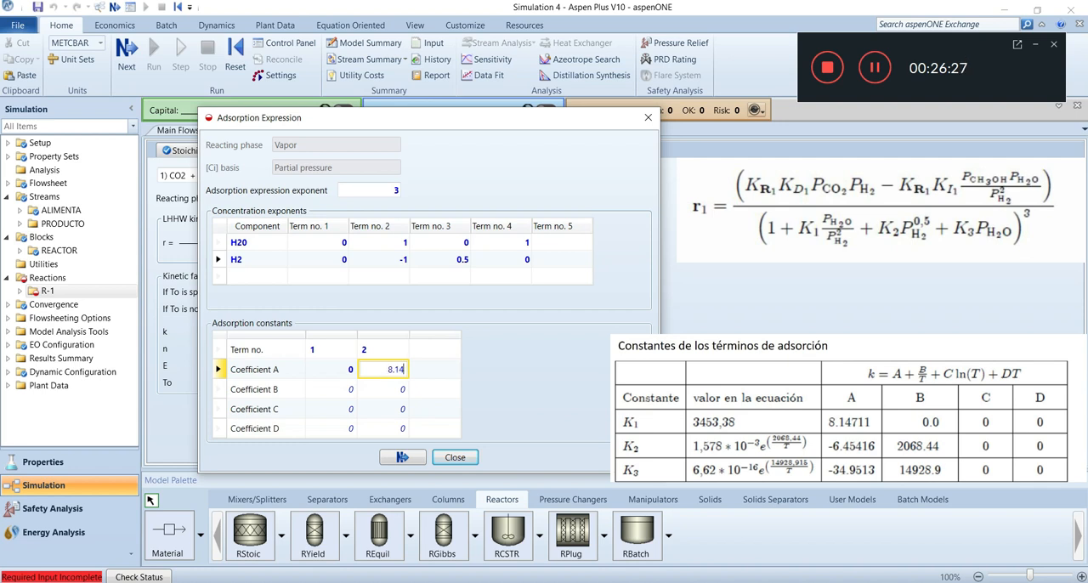
{"action": "type", "text": "1409"}
{"action": "left_click", "coordinate": [397, 395]}
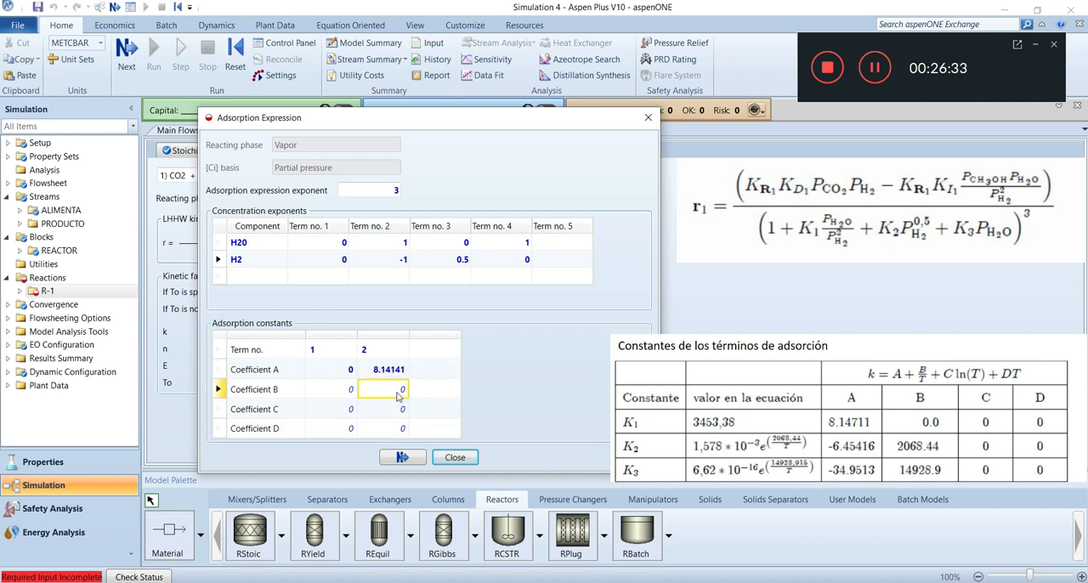
Add term no. 3 to the adsorption constants with coefficient A = -6.451597
{"action": "left_click", "coordinate": [438, 354]}
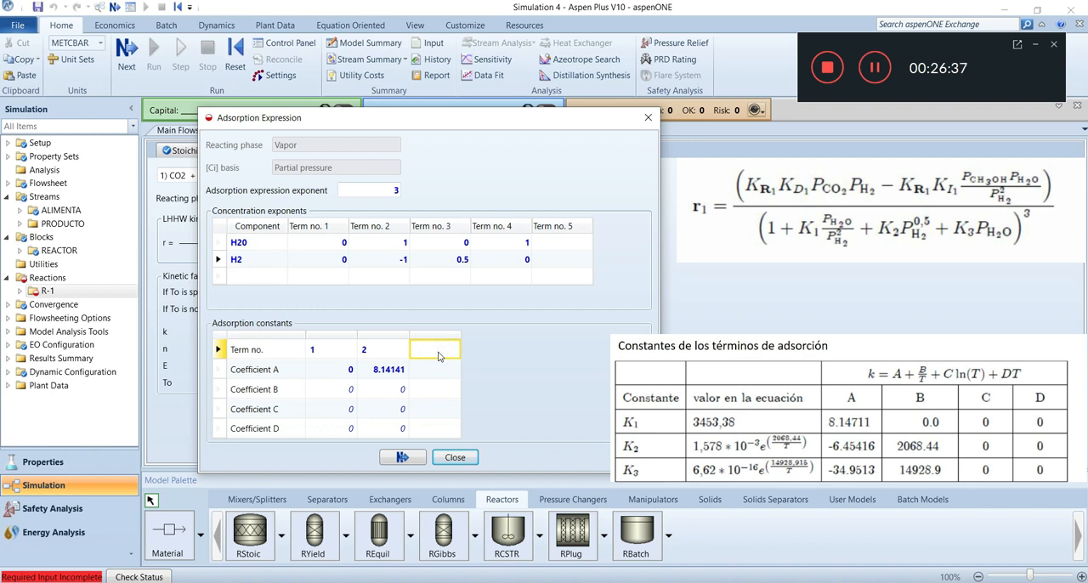
{"action": "type", "text": "3"}
{"action": "left_click", "coordinate": [431, 375]}
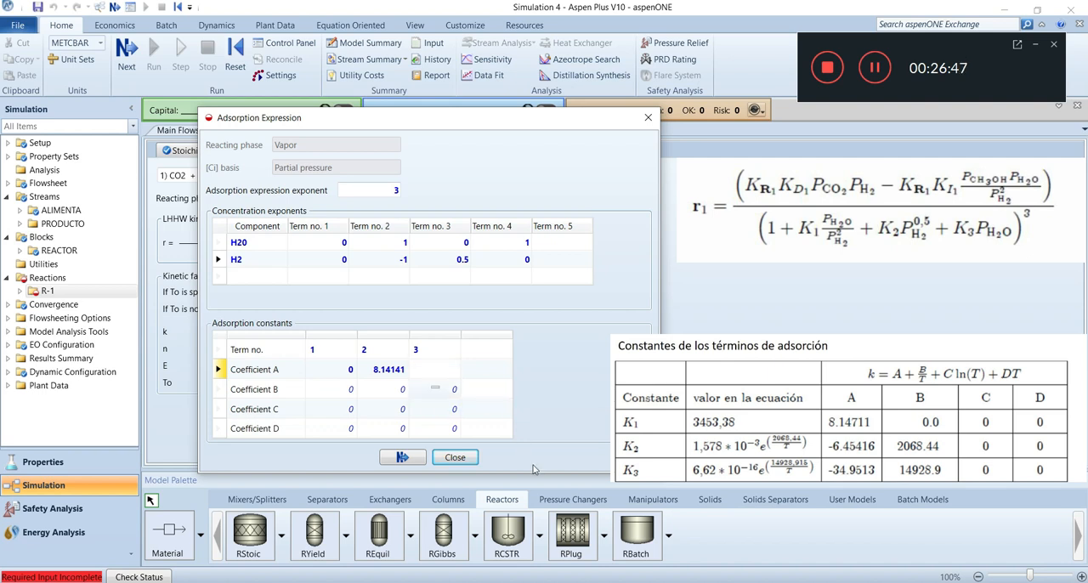
{"action": "left_click", "coordinate": [455, 378]}
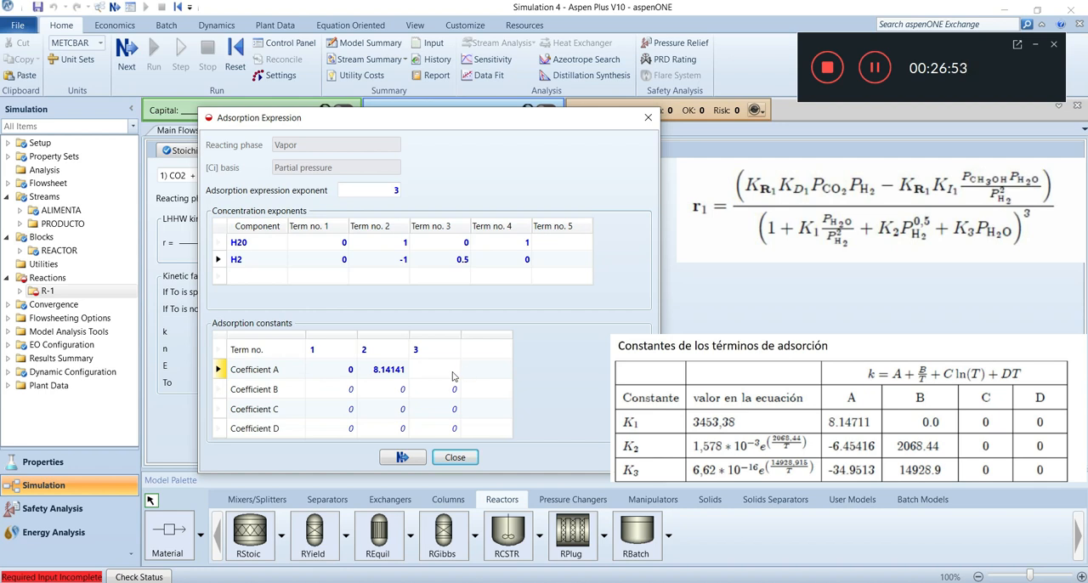
{"action": "left_click", "coordinate": [453, 377]}
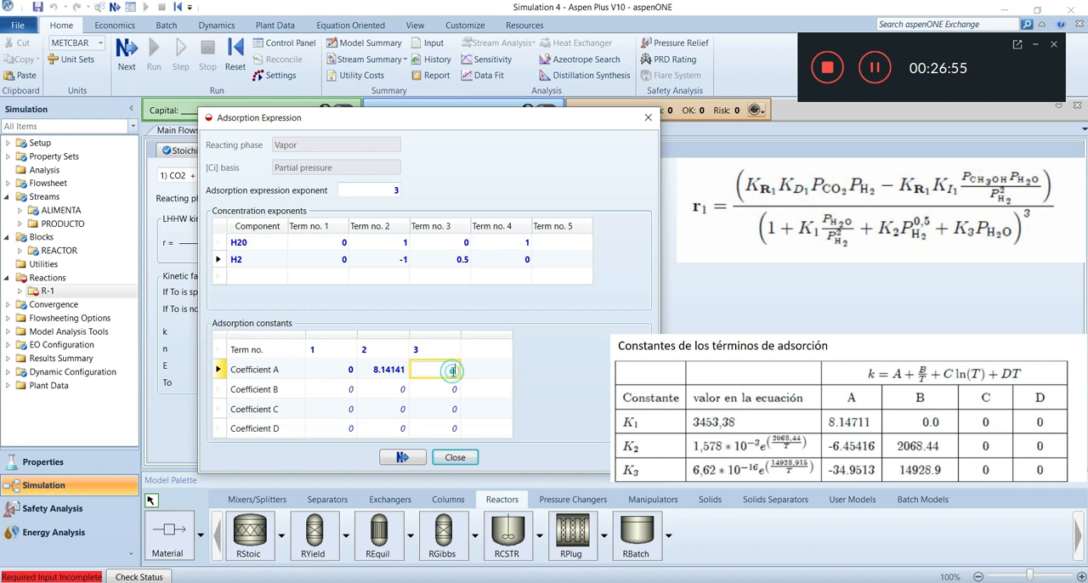
{"action": "type", "text": "-6.451597"}
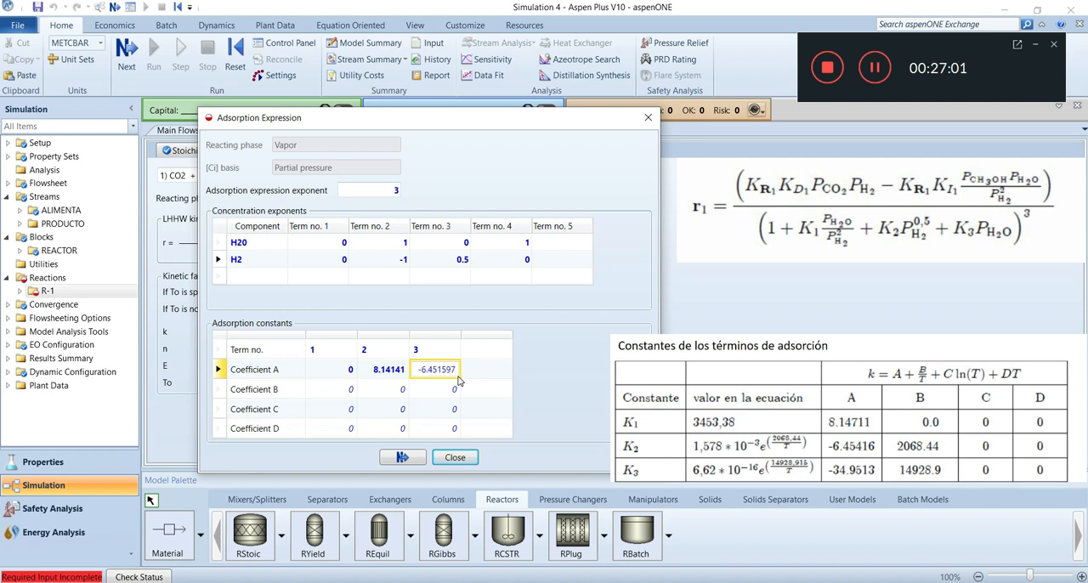
Set coefficient B of adsorption term no. 3 to 2068.44
{"action": "left_click", "coordinate": [455, 388]}
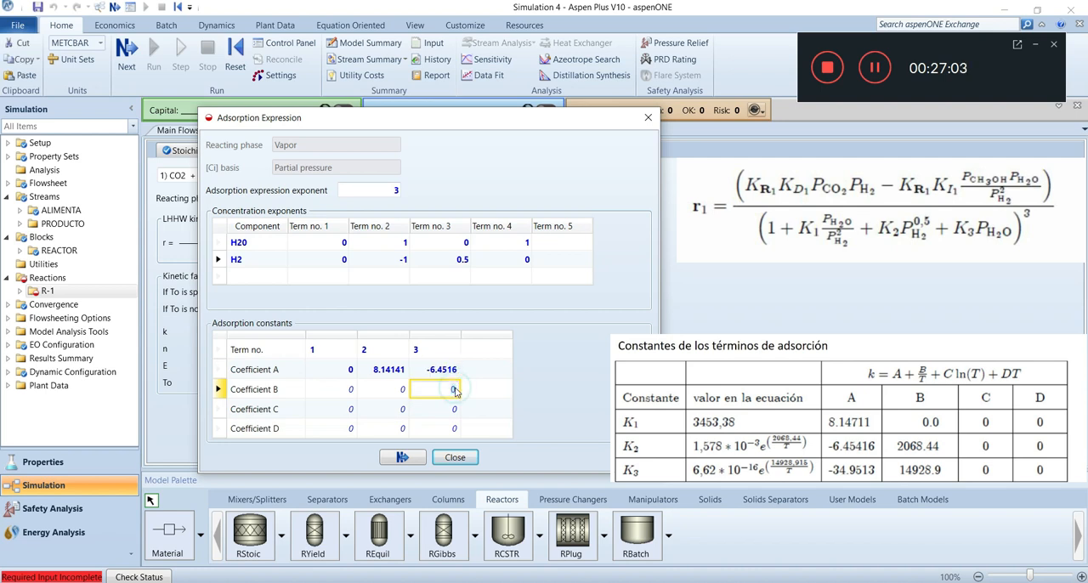
{"action": "type", "text": "2068.44"}
Add term no. 4 to the adsorption constants with coefficient A = -34.9513
{"action": "left_click", "coordinate": [490, 350]}
{"action": "type", "text": "4"}
{"action": "left_click", "coordinate": [475, 372]}
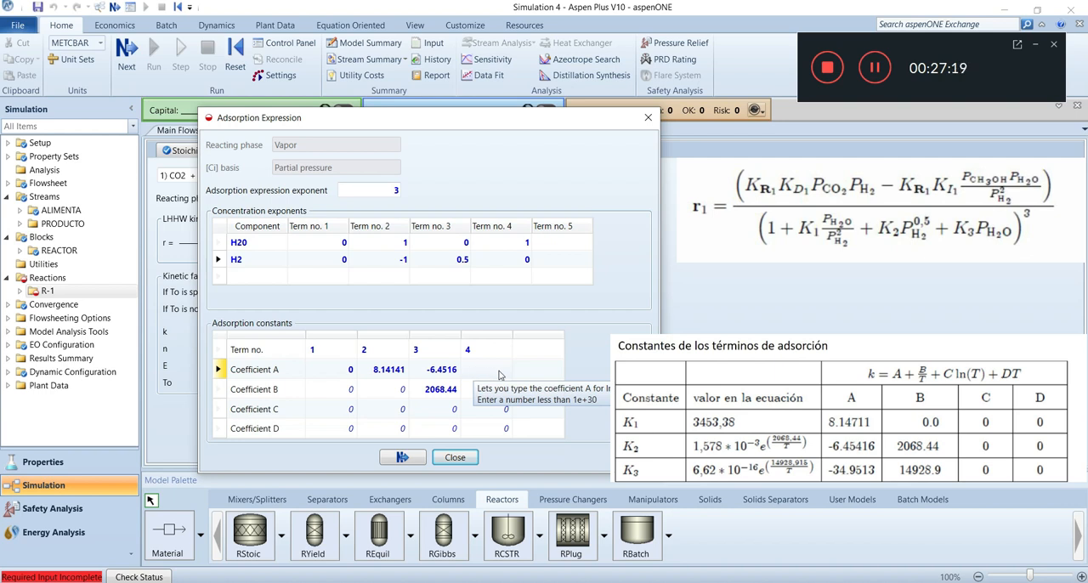
{"action": "left_click", "coordinate": [490, 373]}
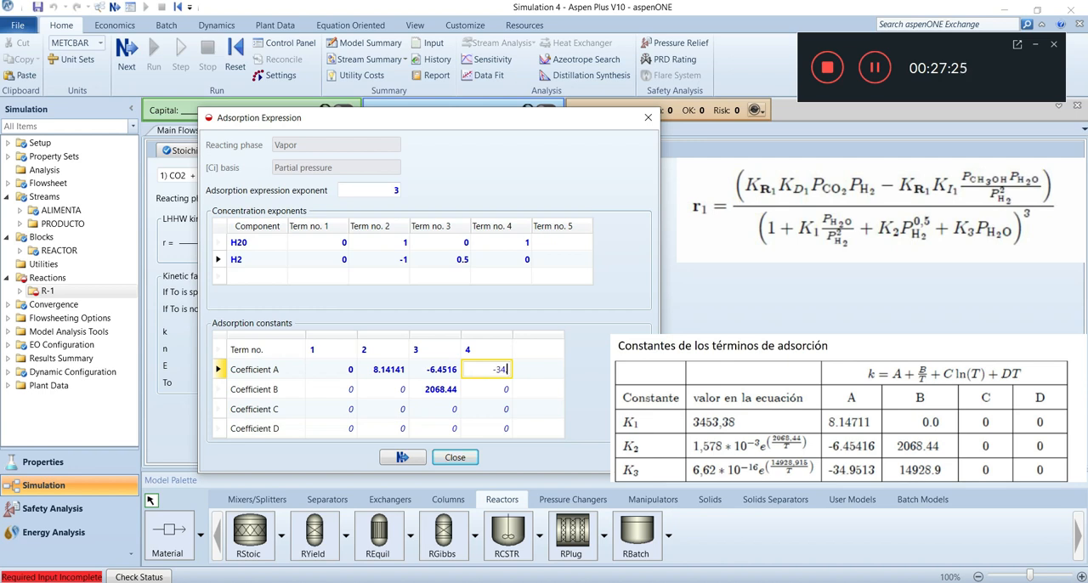
{"action": "type", "text": "95126"}
Set coefficient B of adsorption term no. 4 to 14928.915 and leave the adsorption expression dialog
{"action": "left_click", "coordinate": [488, 391]}
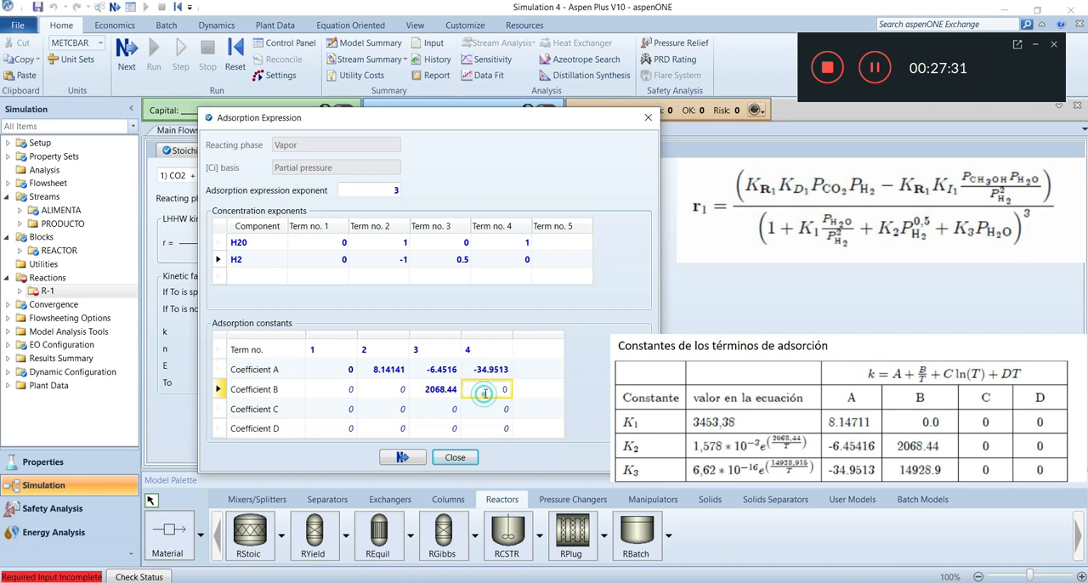
{"action": "type", "text": "1"}
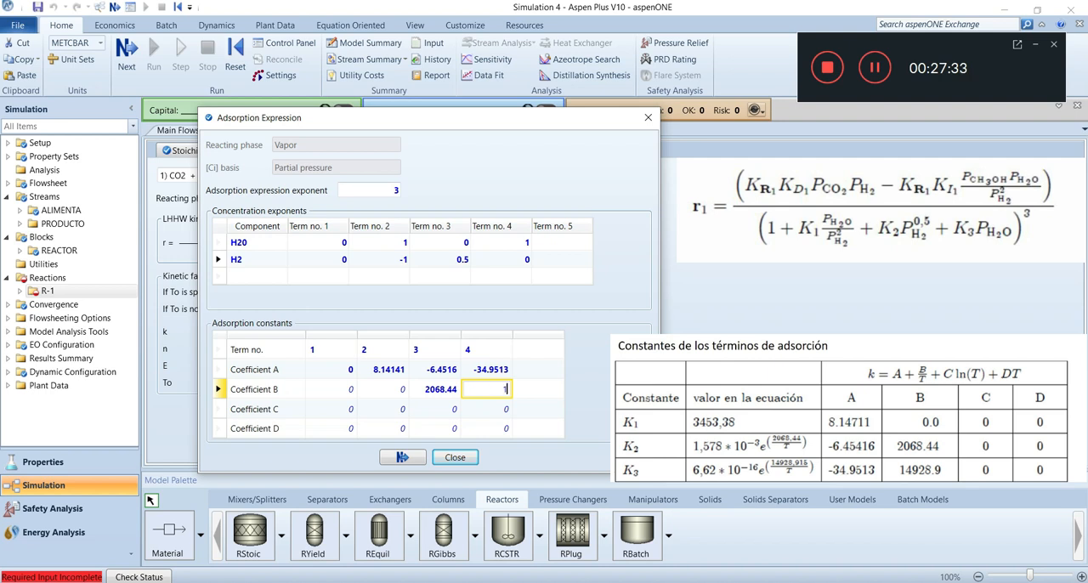
{"action": "type", "text": "4928.915"}
{"action": "left_click", "coordinate": [594, 388]}
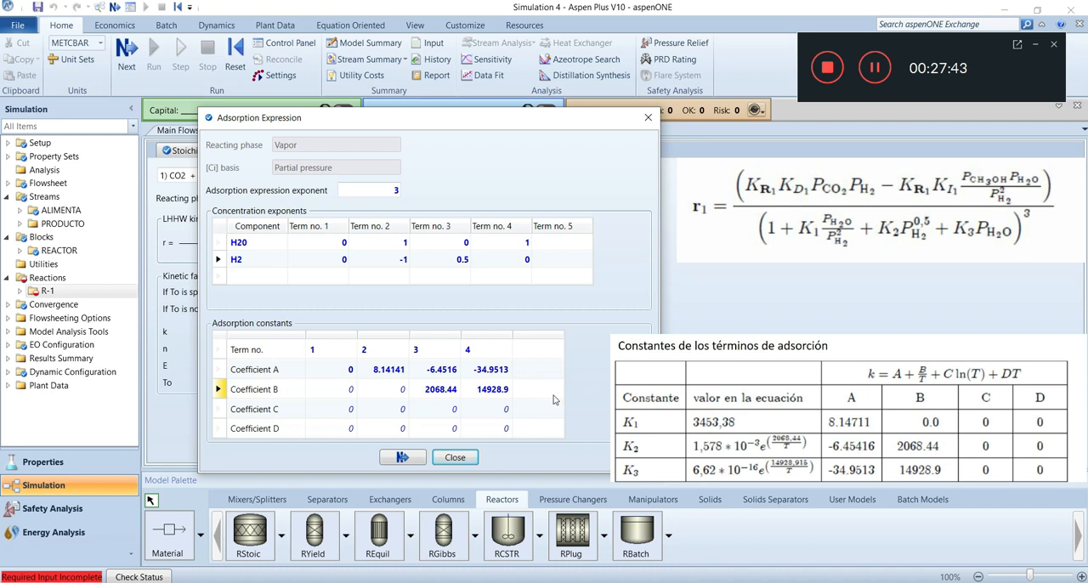
{"action": "left_click", "coordinate": [411, 459]}
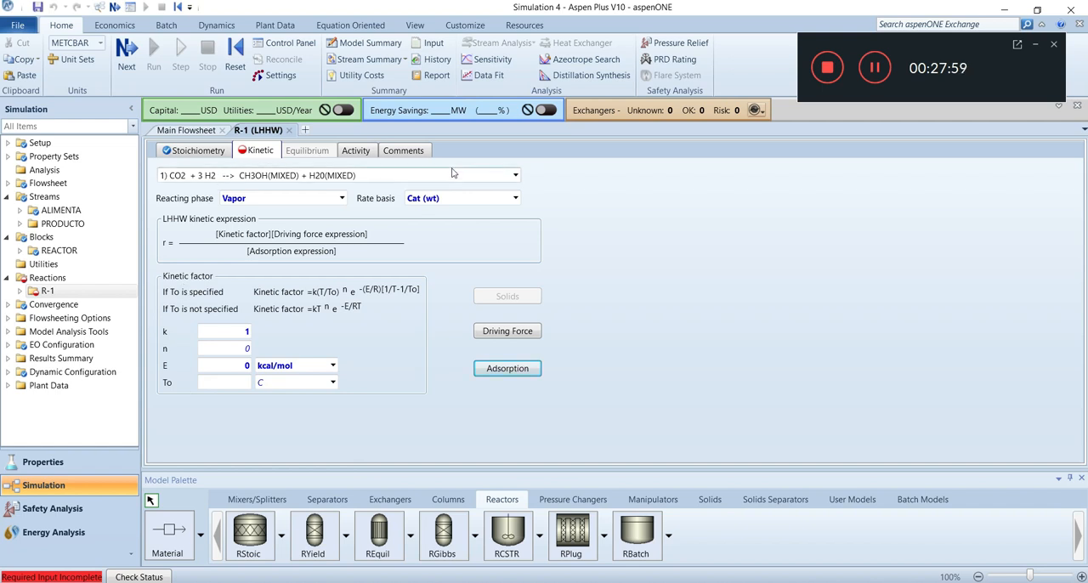
Switch the kinetics to reaction 2 (CO2 + H2 --> CO + H20), with Vapor reacting phase and Cat (wt) rate basis
{"action": "left_click", "coordinate": [515, 175]}
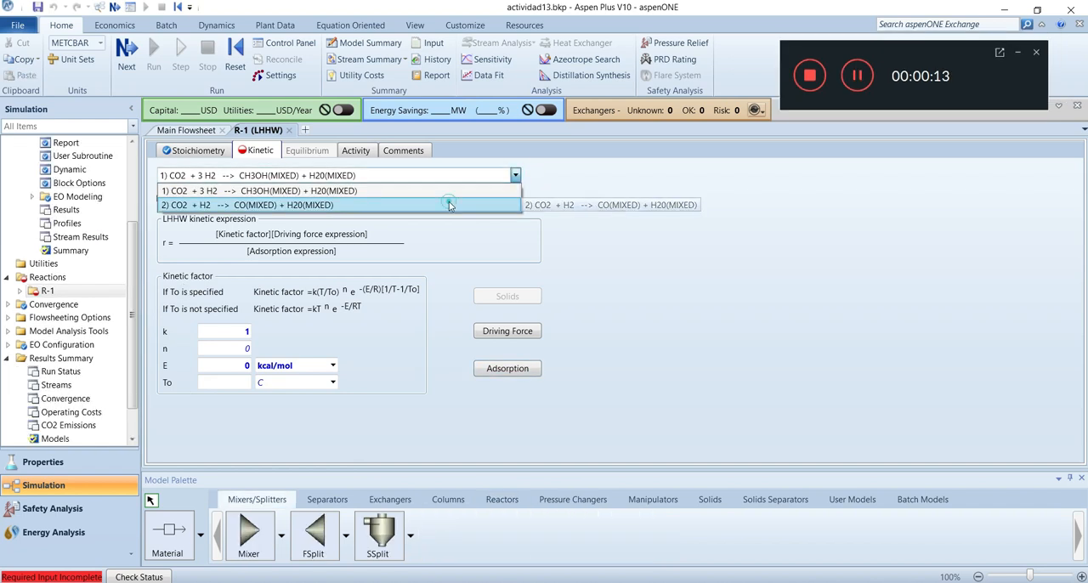
{"action": "left_click", "coordinate": [449, 201]}
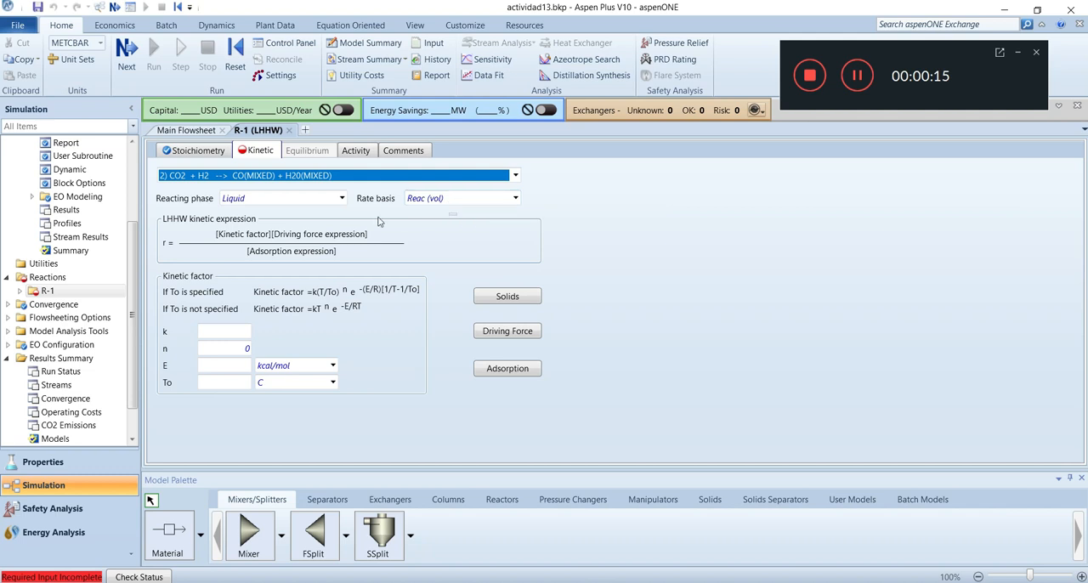
{"action": "left_click", "coordinate": [342, 198]}
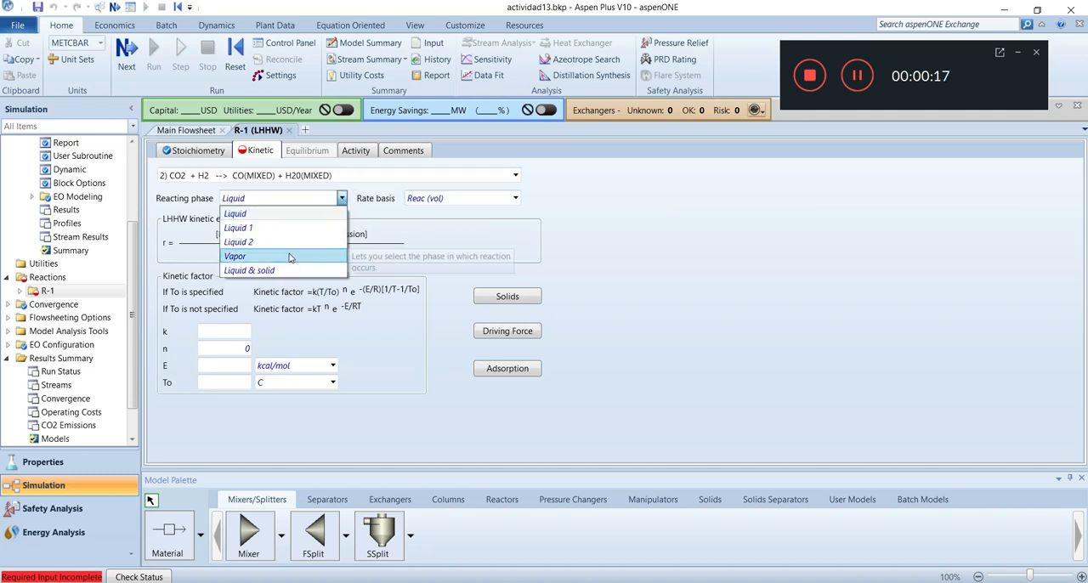
{"action": "left_click", "coordinate": [289, 256]}
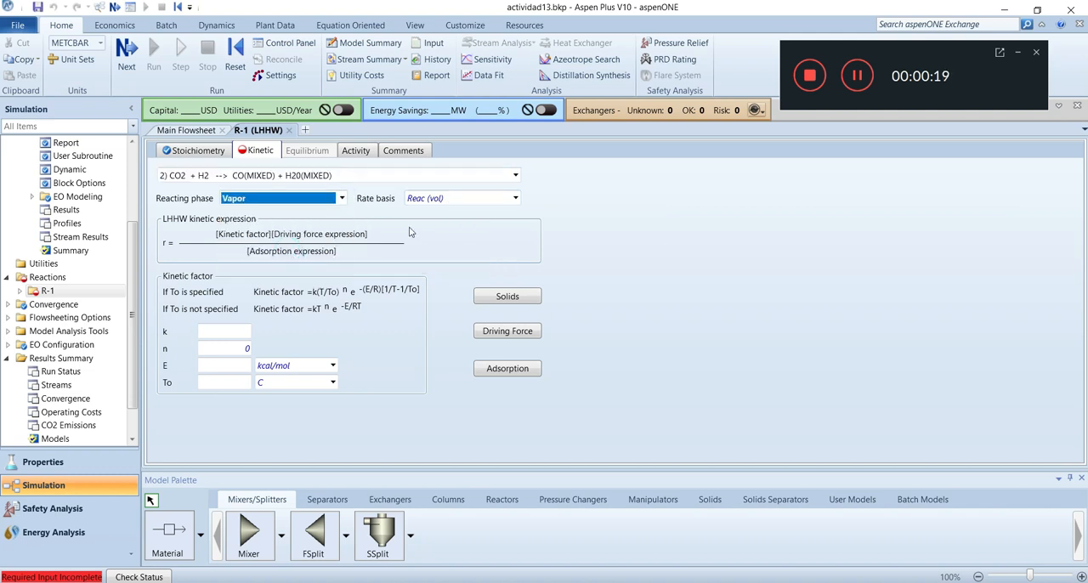
{"action": "left_click", "coordinate": [514, 198]}
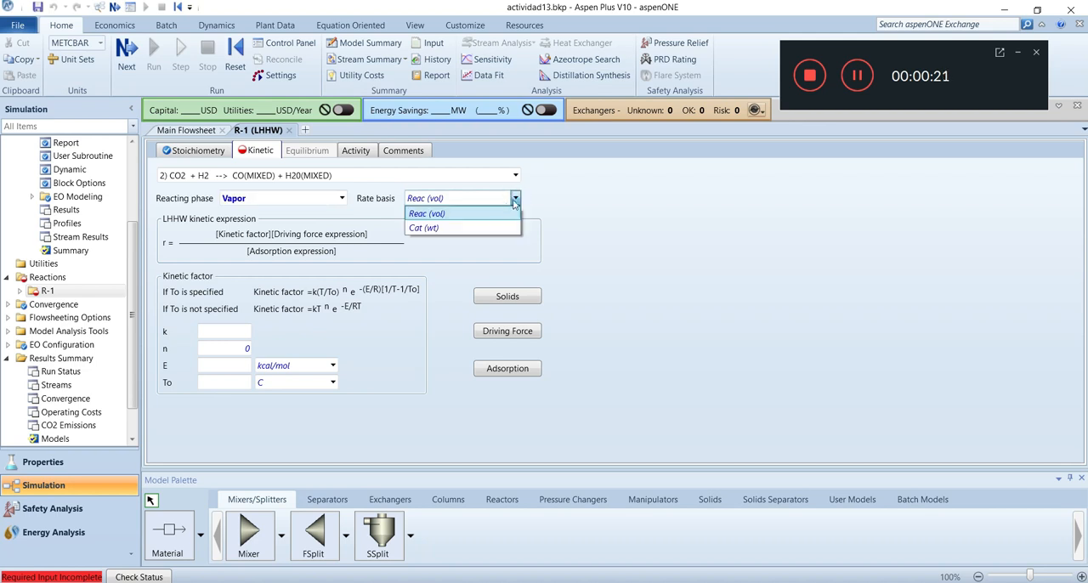
{"action": "left_click", "coordinate": [463, 235]}
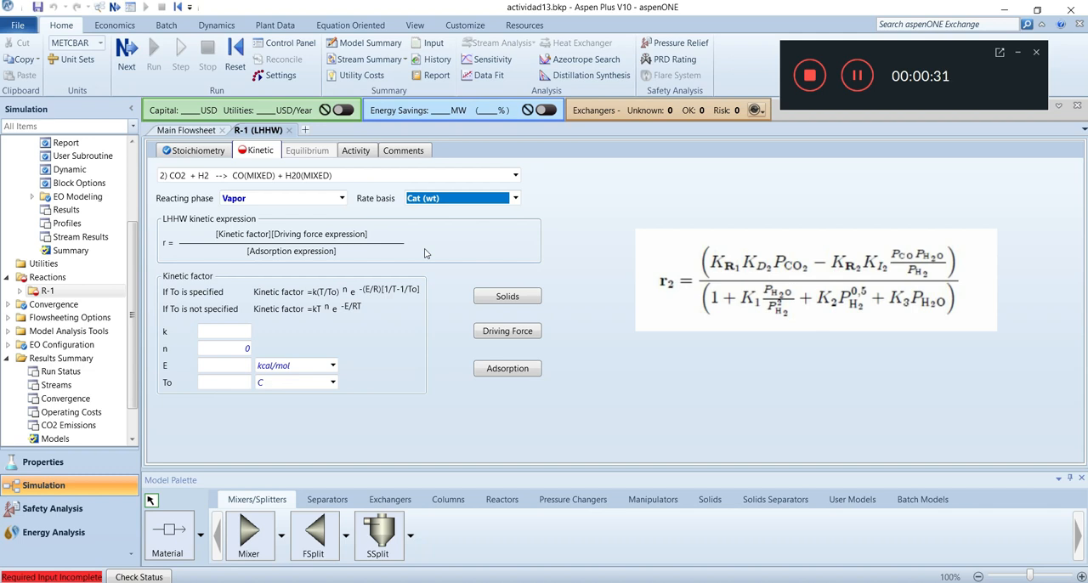
Set the kinetic factor of reaction 2 to k = 1 and E = 0 kcal/mol
{"action": "left_click", "coordinate": [224, 332]}
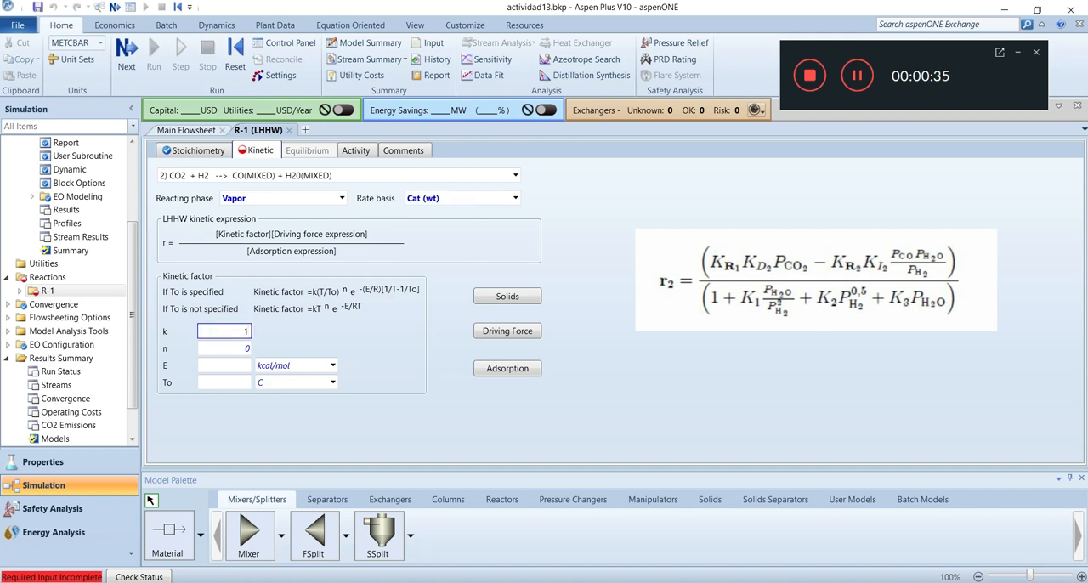
{"action": "left_click", "coordinate": [237, 372]}
{"action": "type", "text": "0"}
{"action": "left_click", "coordinate": [419, 389]}
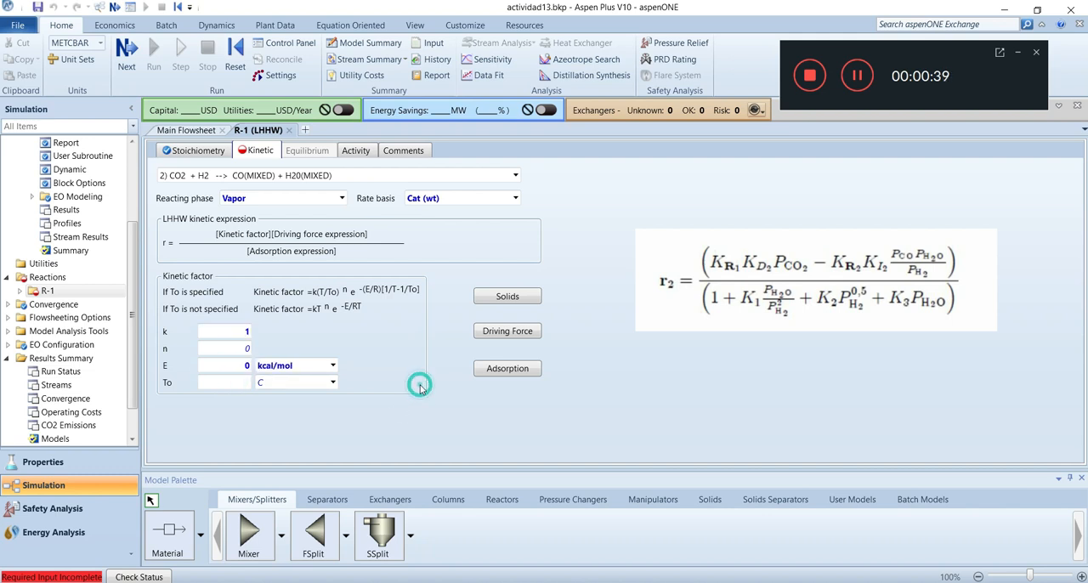
In reaction 2's driving force expression, set the Term 1 exponent of CO2 to 1 and the [Ci] basis to Partial pressure
{"action": "left_click", "coordinate": [485, 334]}
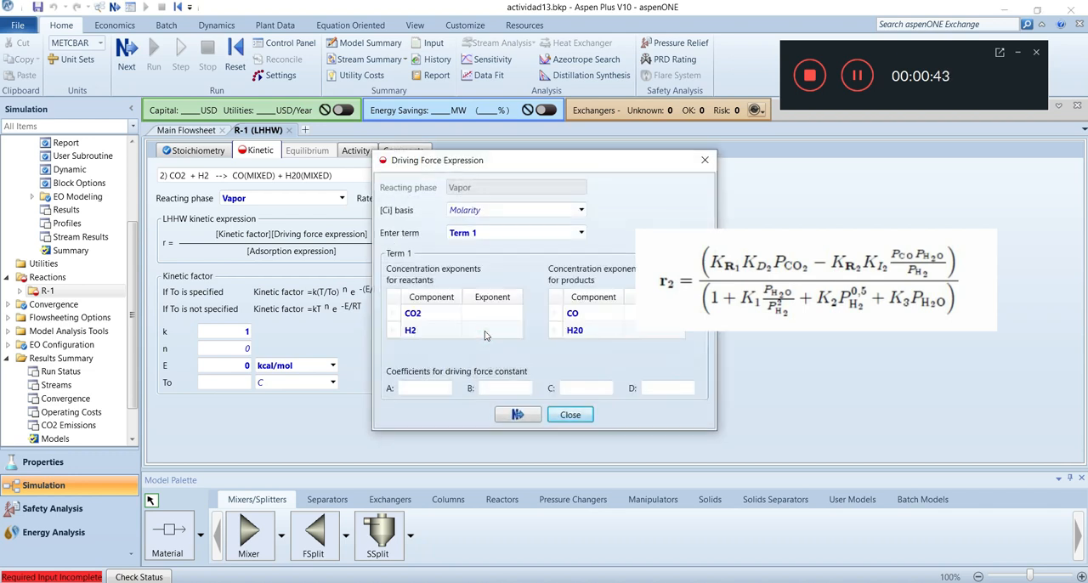
{"action": "left_click_drag", "start_coordinate": [483, 166], "coordinate": [290, 189]}
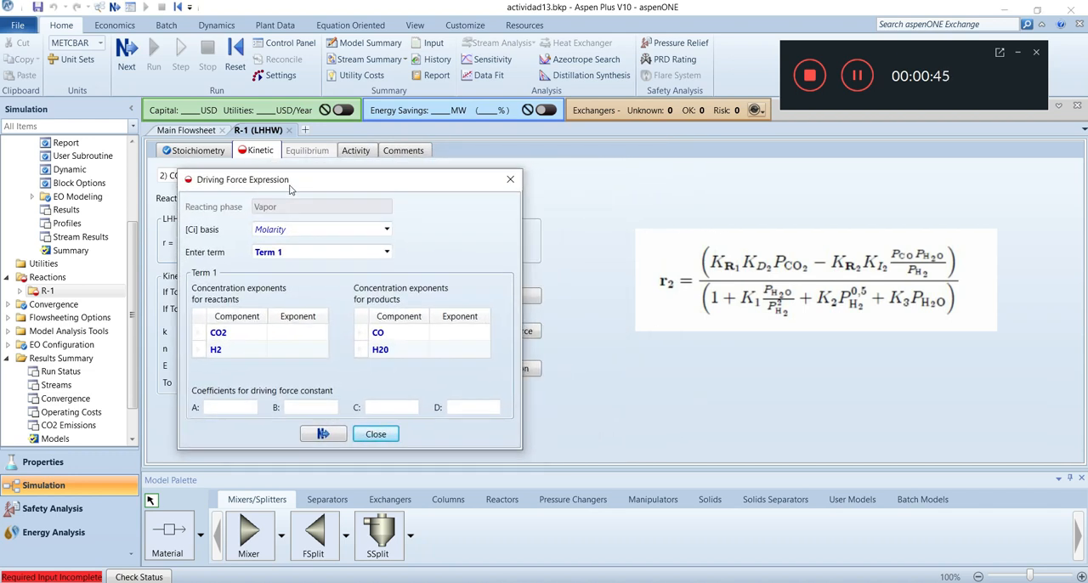
{"action": "left_click", "coordinate": [298, 337]}
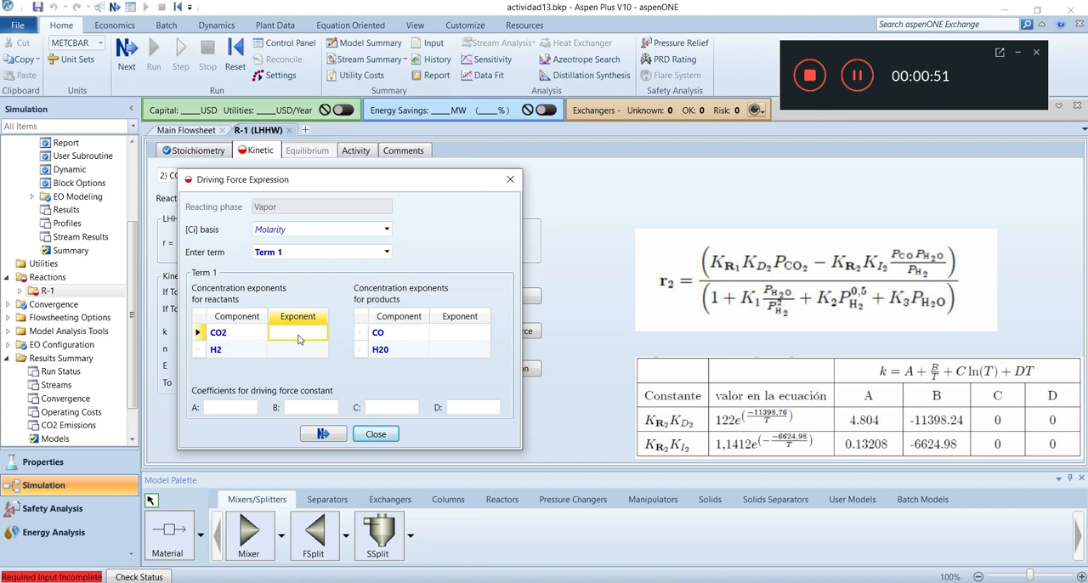
{"action": "type", "text": "1"}
{"action": "left_click", "coordinate": [387, 231]}
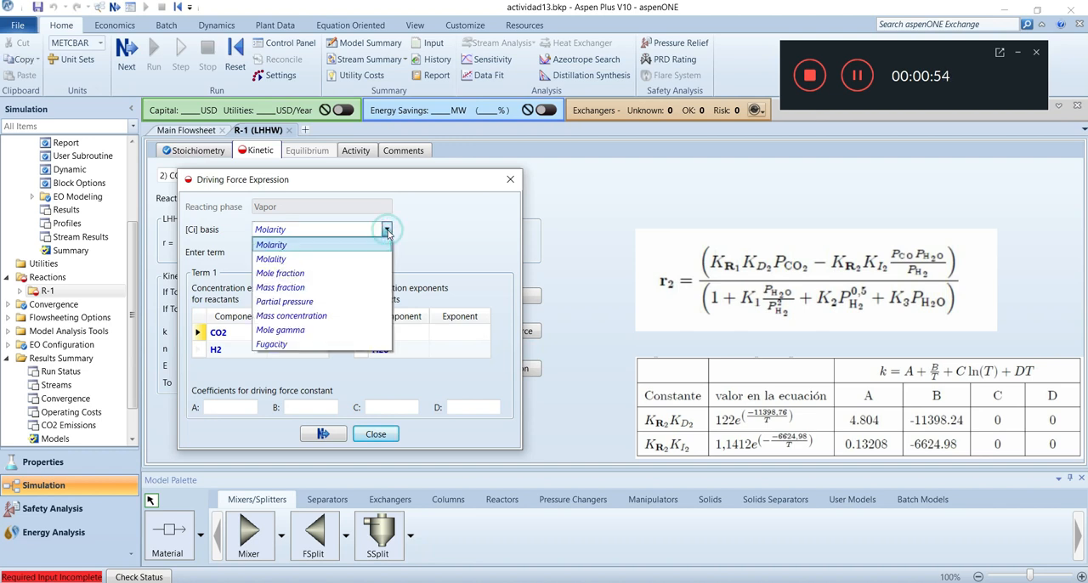
{"action": "left_click", "coordinate": [305, 302]}
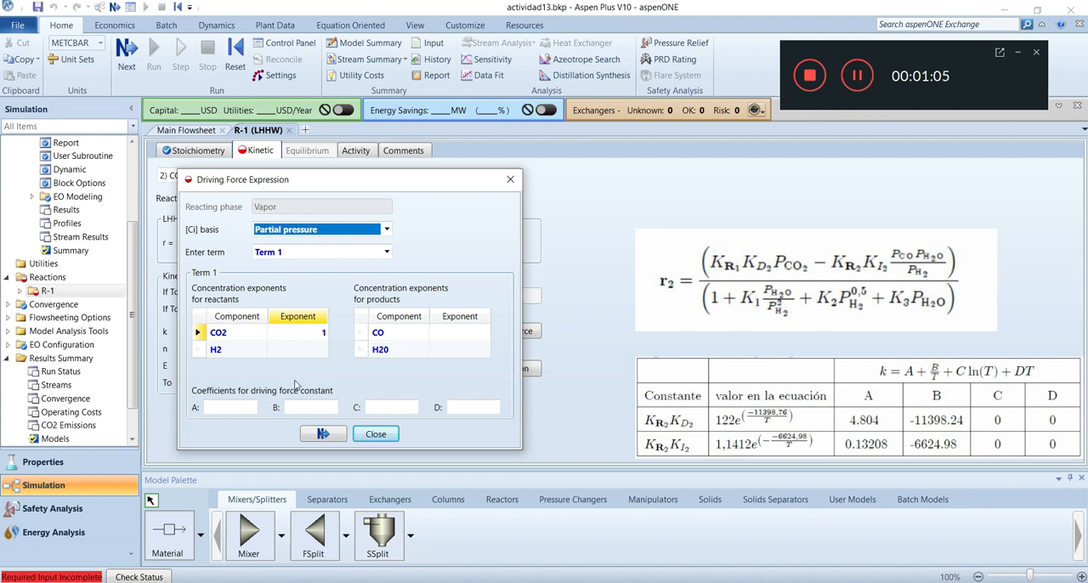
Enter the Term 1 driving force constant coefficients A = 4.804 and B = -11398.24
{"action": "left_click", "coordinate": [241, 407]}
{"action": "type", "text": "4.804"}
{"action": "left_click", "coordinate": [332, 407]}
{"action": "type", "text": "-11"}
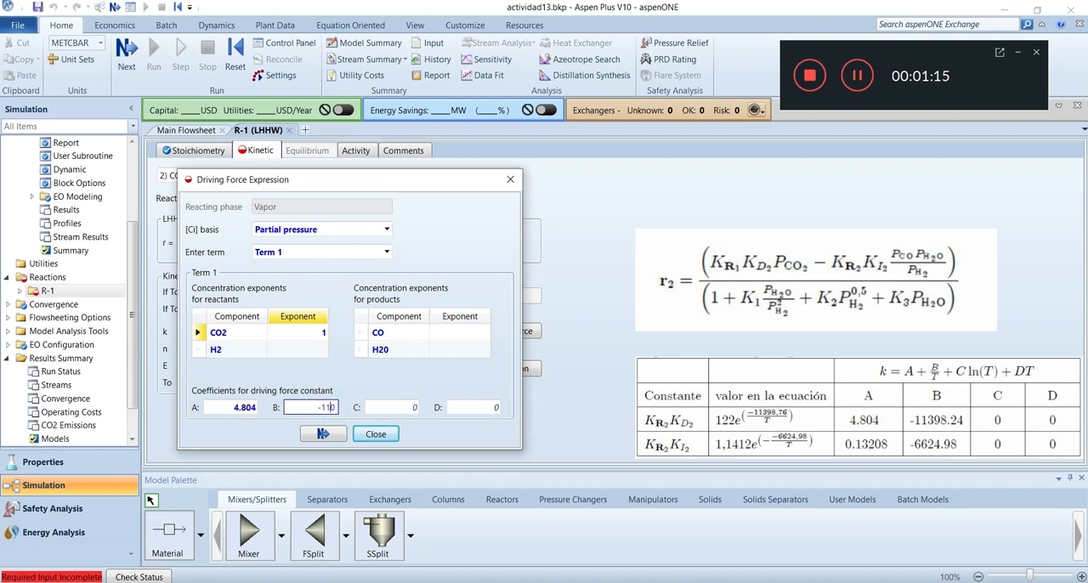
{"action": "type", "text": "398.24"}
For driving force Term 2, set the concentration exponents to 1 for CO, 1 for H20 and -1 for H2
{"action": "left_click", "coordinate": [387, 252]}
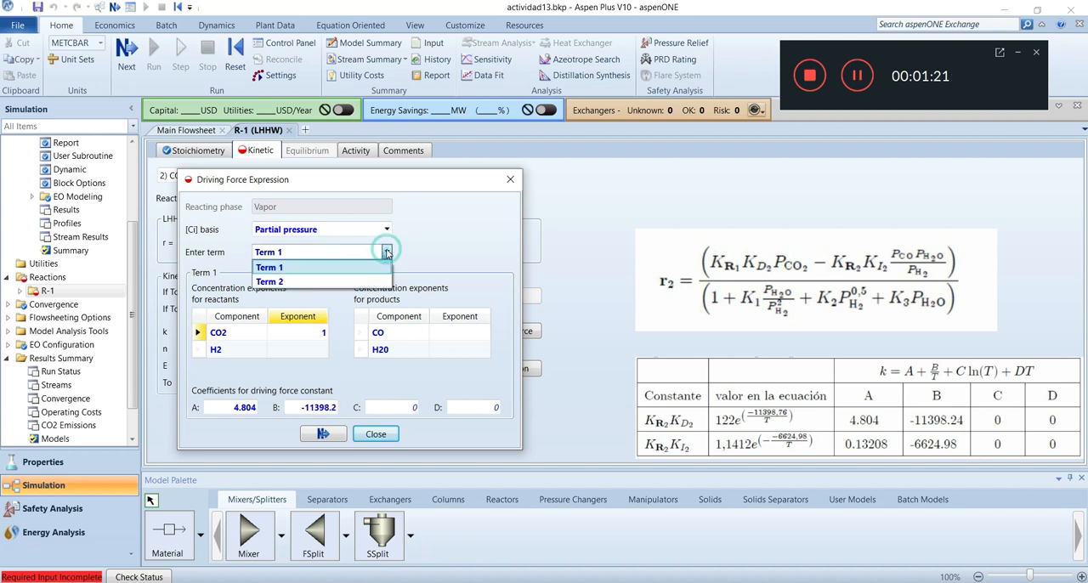
{"action": "left_click", "coordinate": [323, 281]}
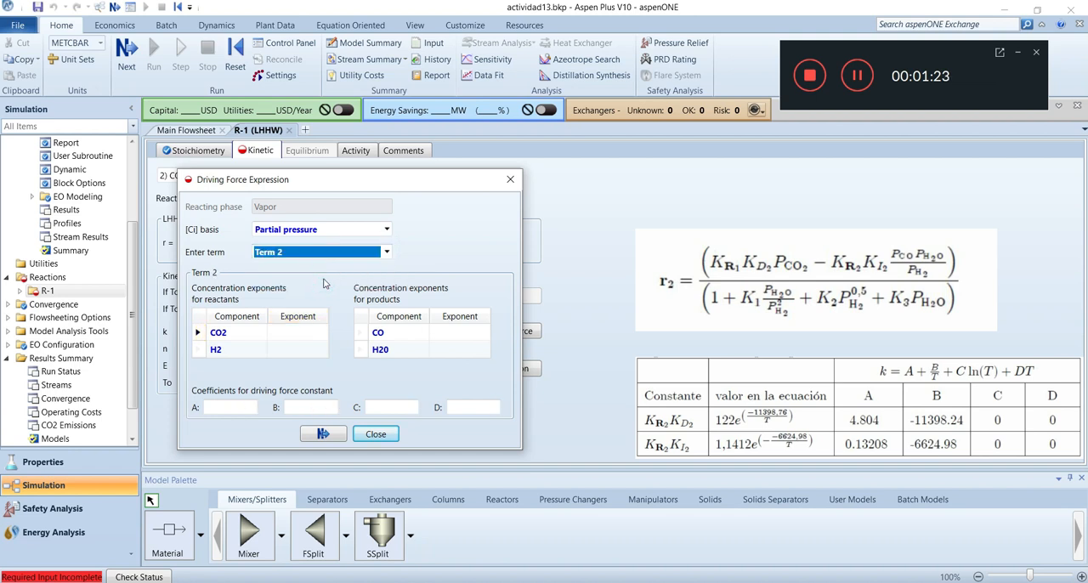
{"action": "left_click", "coordinate": [284, 336]}
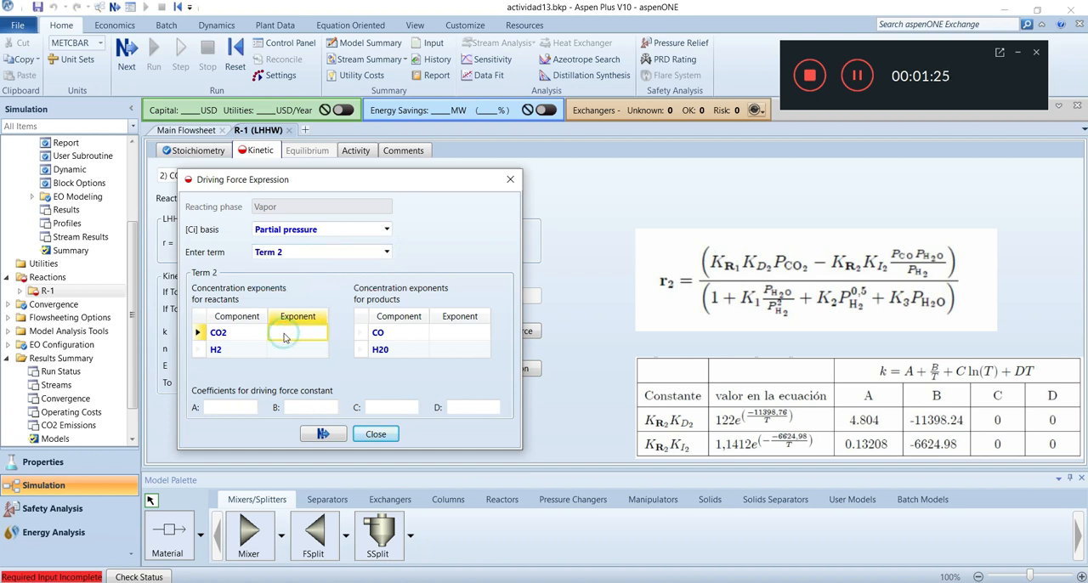
{"action": "left_click", "coordinate": [451, 333]}
{"action": "type", "text": "1"}
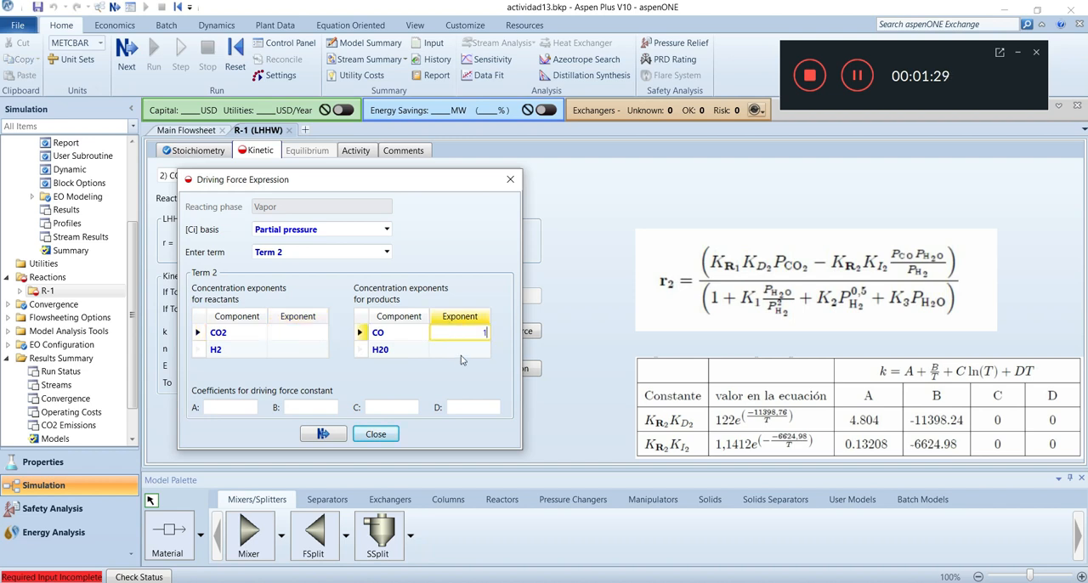
{"action": "left_click", "coordinate": [457, 349]}
{"action": "type", "text": "1"}
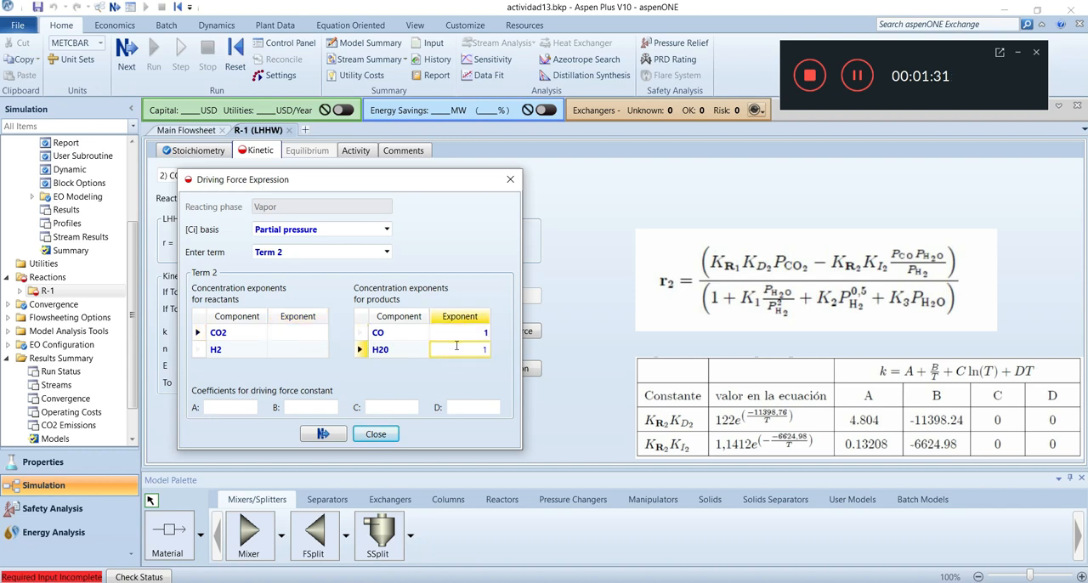
{"action": "left_click", "coordinate": [303, 350]}
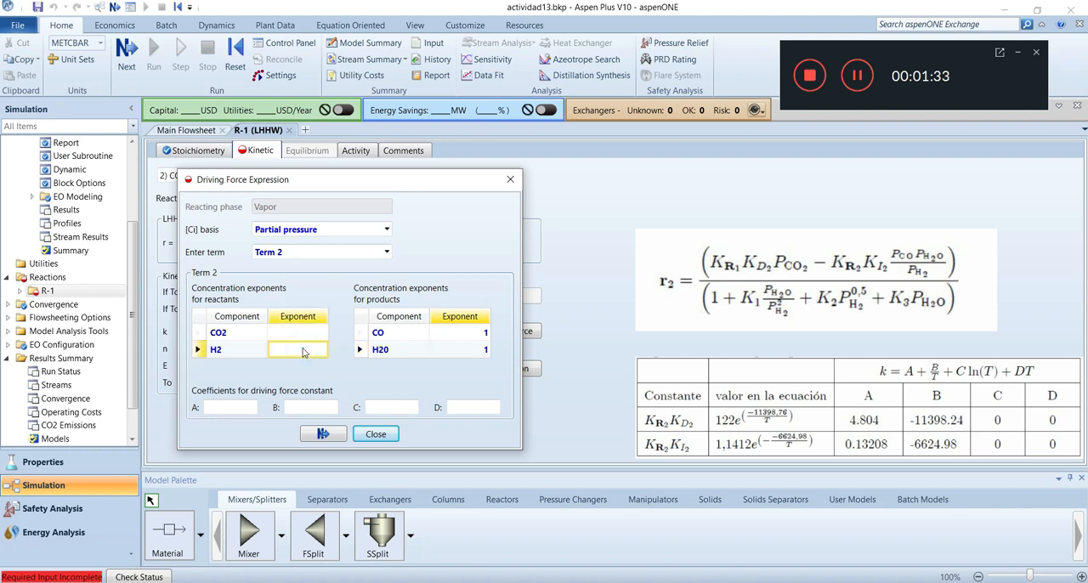
{"action": "type", "text": "-1"}
{"action": "key", "text": "Return"}
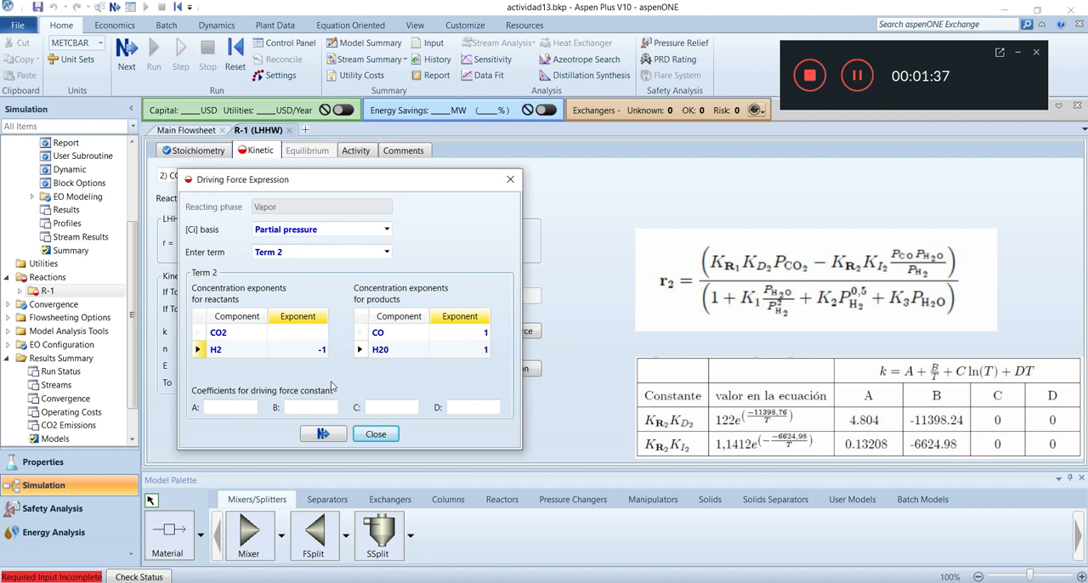
Enter the Term 2 driving force constant coefficients A = 0.13208 and B = -6624.98 for reaction 2
{"action": "left_click", "coordinate": [232, 408]}
{"action": "type", "text": "0.13"}
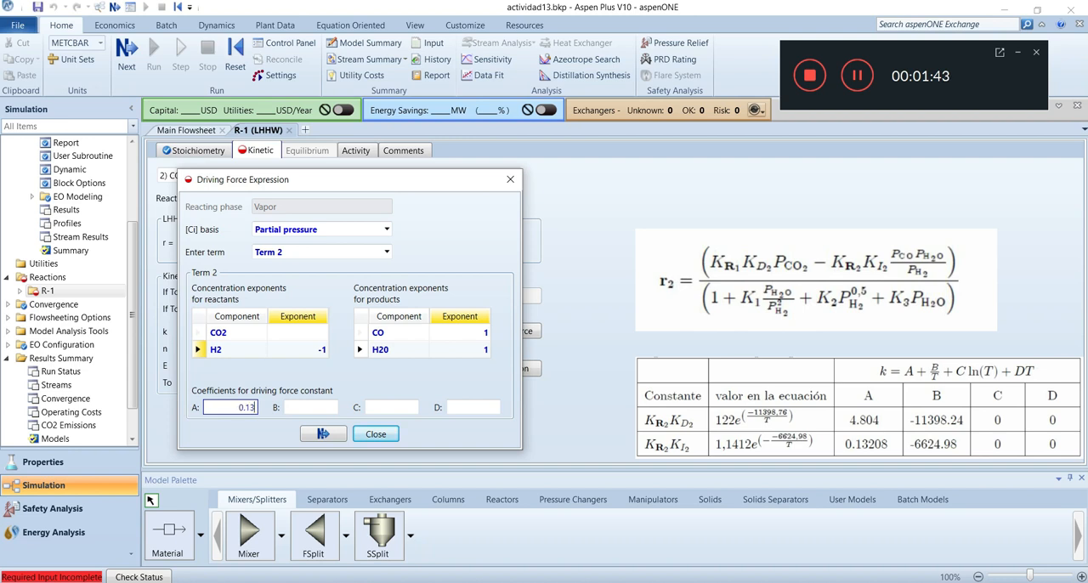
{"action": "type", "text": "208"}
{"action": "left_click", "coordinate": [298, 412]}
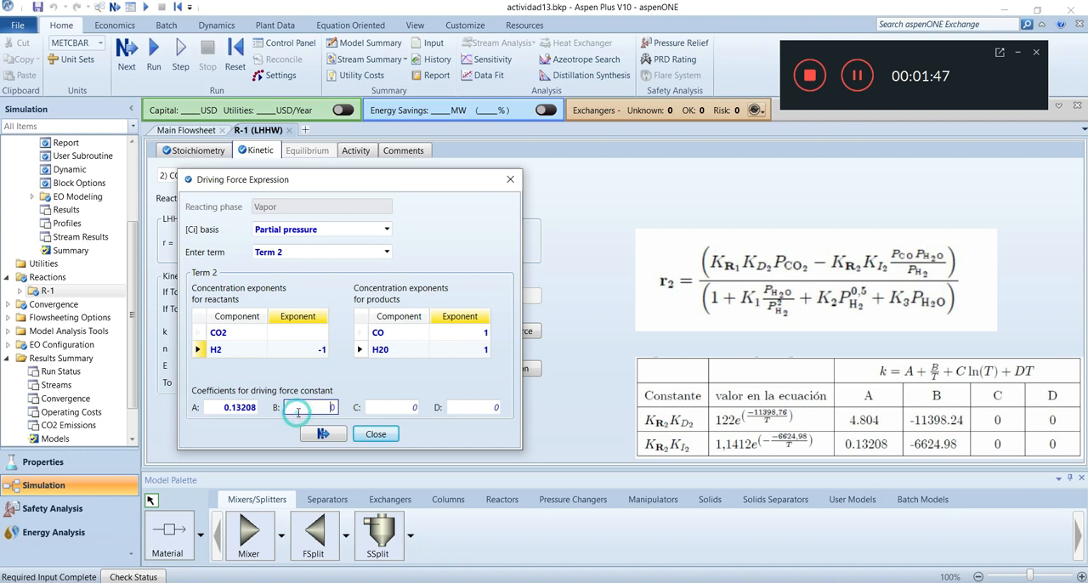
{"action": "type", "text": "-6624.98"}
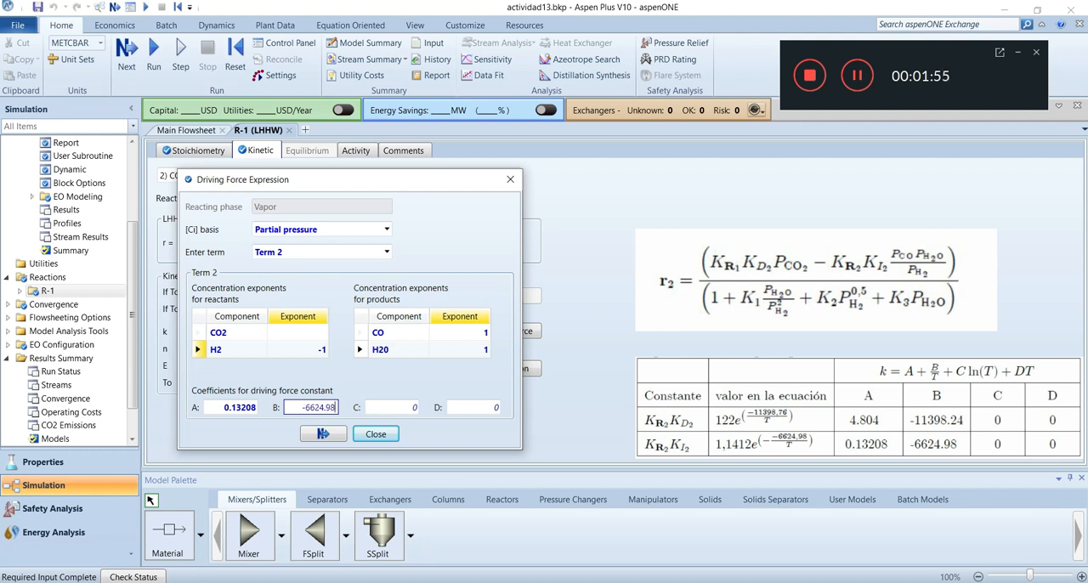
{"action": "left_click", "coordinate": [322, 434]}
In reaction 2's adsorption expression, set the expression exponent to 1 and add the components H20 and H2
{"action": "left_click", "coordinate": [498, 378]}
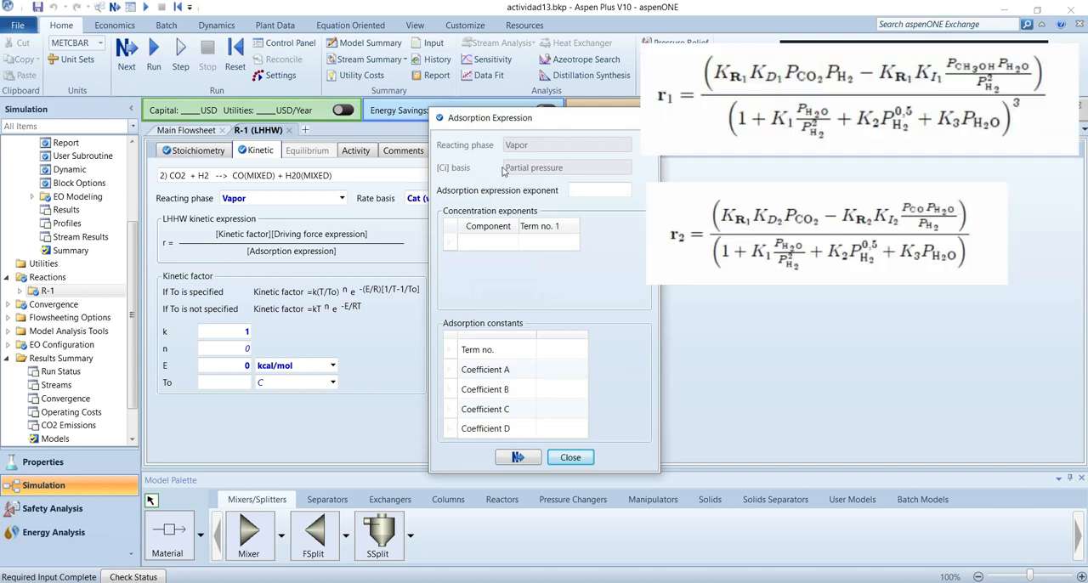
{"action": "left_click_drag", "start_coordinate": [506, 126], "coordinate": [272, 134]}
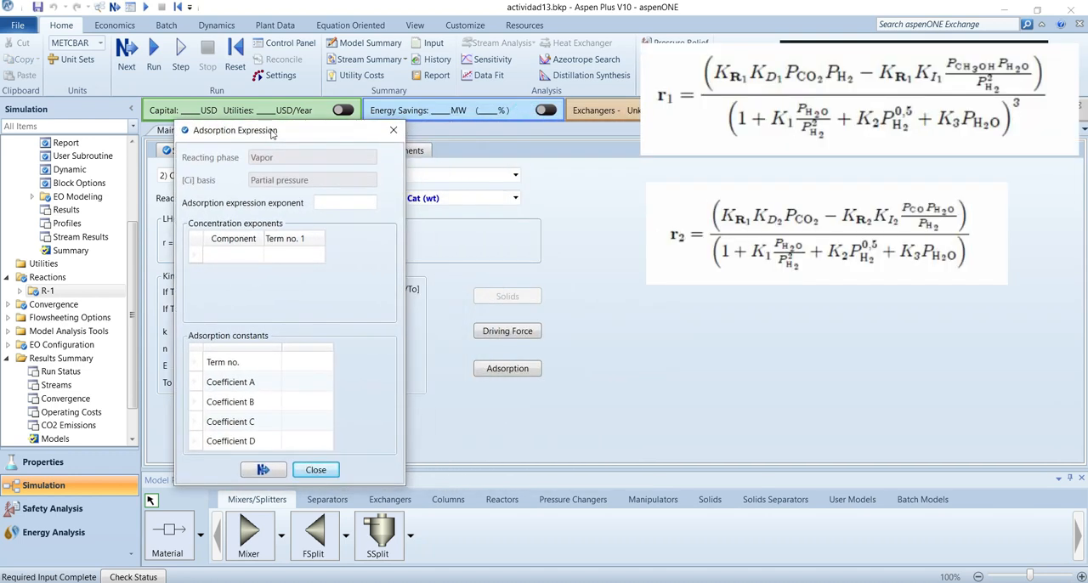
{"action": "left_click", "coordinate": [332, 204]}
{"action": "left_click", "coordinate": [257, 256]}
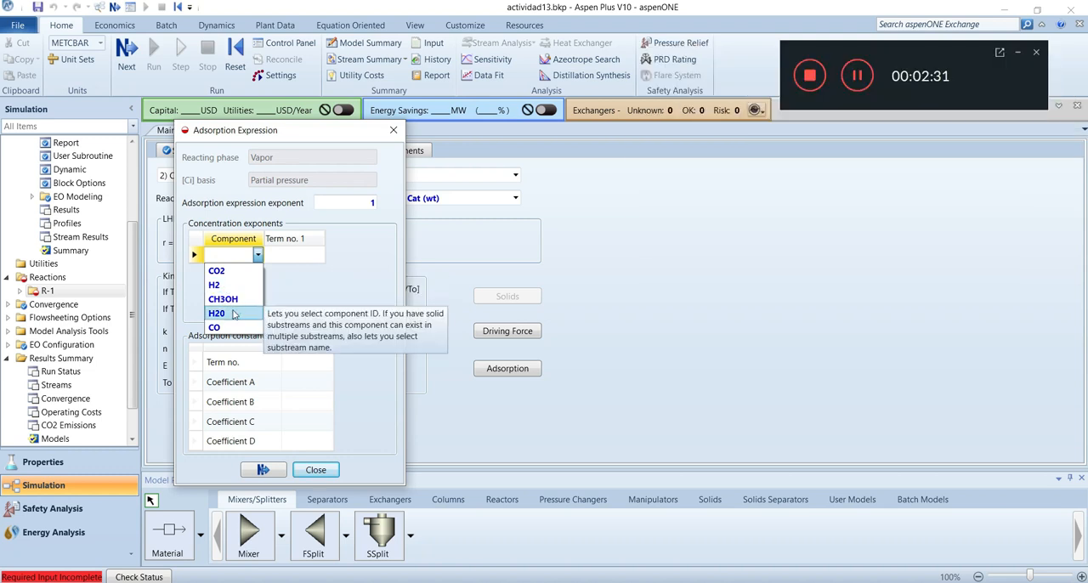
{"action": "left_click", "coordinate": [233, 314]}
{"action": "left_click", "coordinate": [258, 271]}
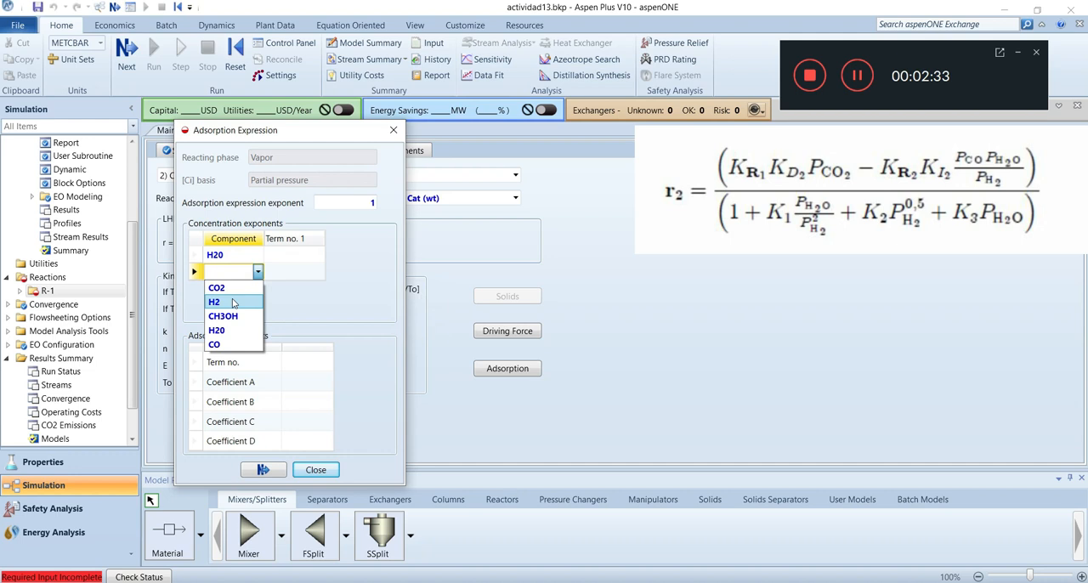
{"action": "left_click", "coordinate": [233, 303]}
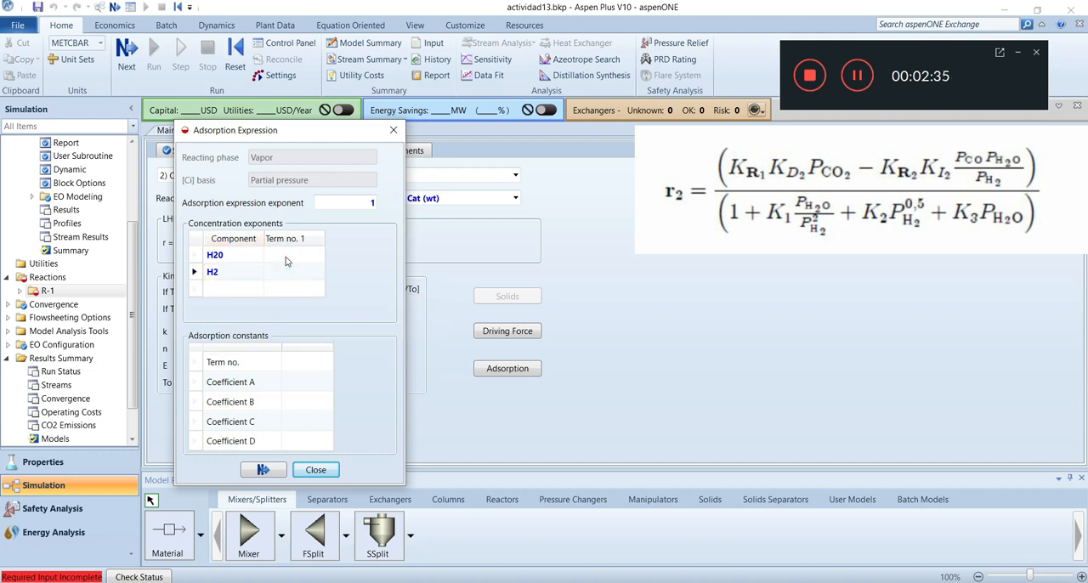
Set the adsorption Term no. 1 concentration exponents to 0 for both H20 and H2
{"action": "left_click", "coordinate": [286, 256]}
{"action": "type", "text": "0"}
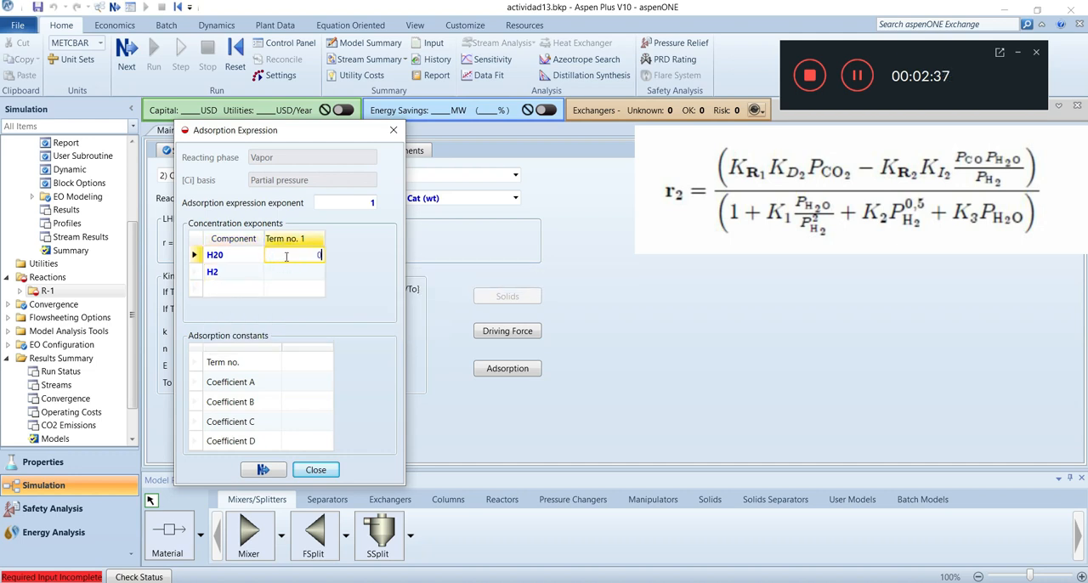
{"action": "left_click", "coordinate": [299, 275]}
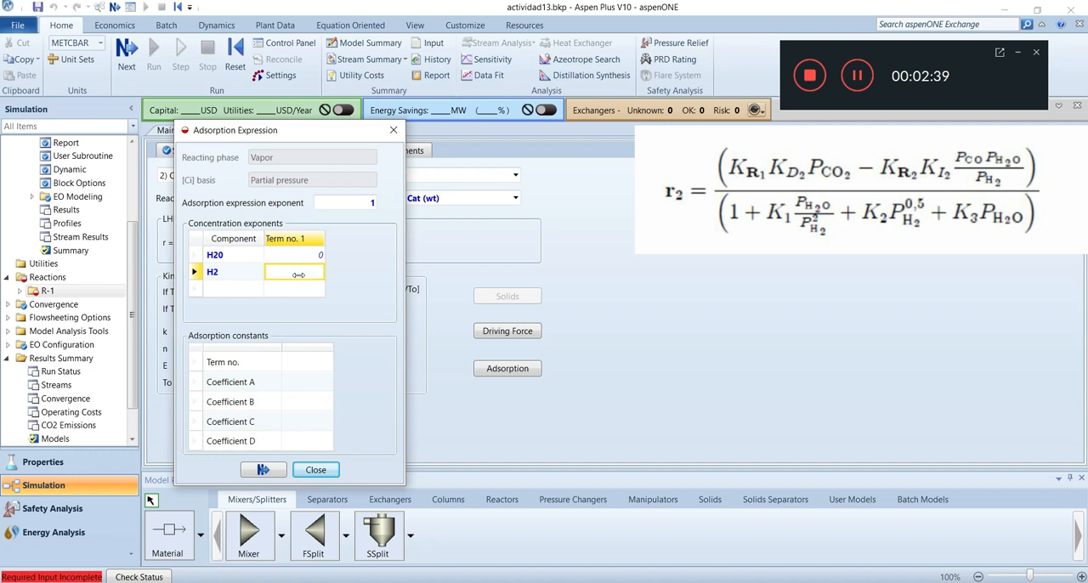
{"action": "left_click", "coordinate": [299, 274]}
{"action": "type", "text": "0"}
Set the adsorption Term no. 2 exponents to 1 for H20 and -1 for H2, widening the dialog to fit more terms
{"action": "left_click", "coordinate": [344, 262]}
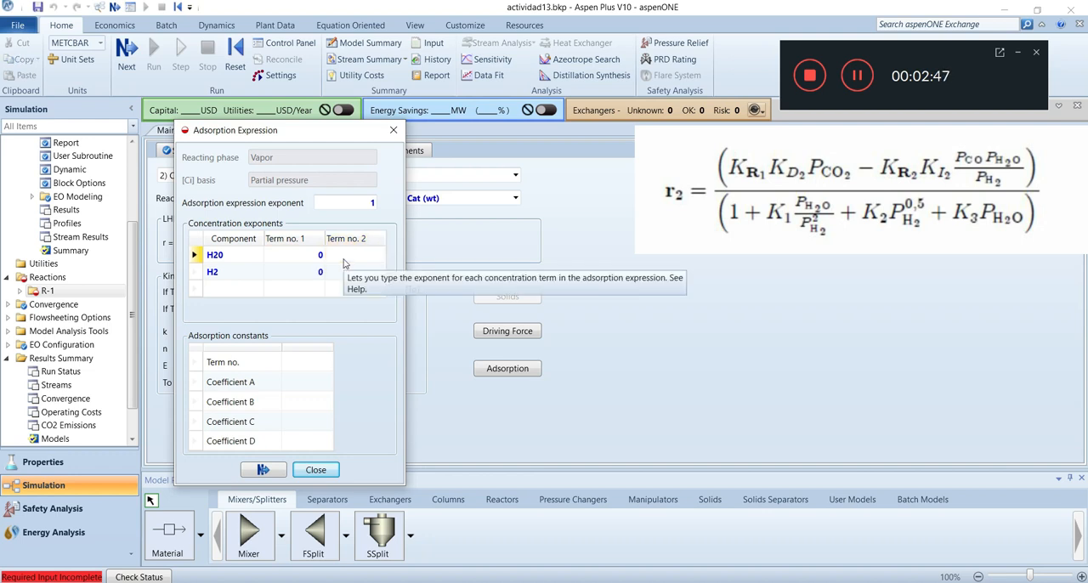
{"action": "left_click", "coordinate": [344, 256]}
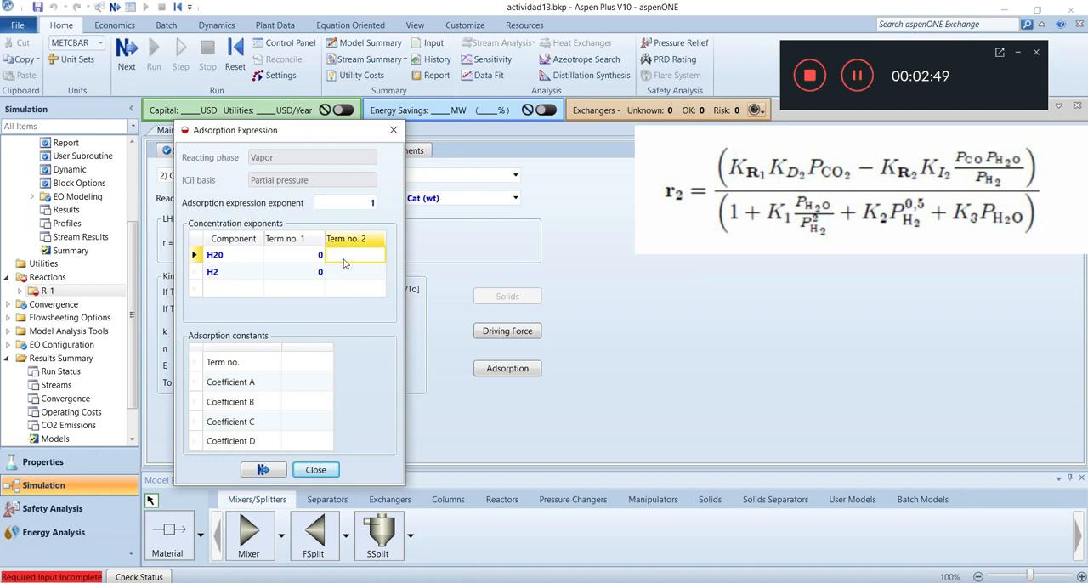
{"action": "type", "text": "1"}
{"action": "left_click", "coordinate": [357, 278]}
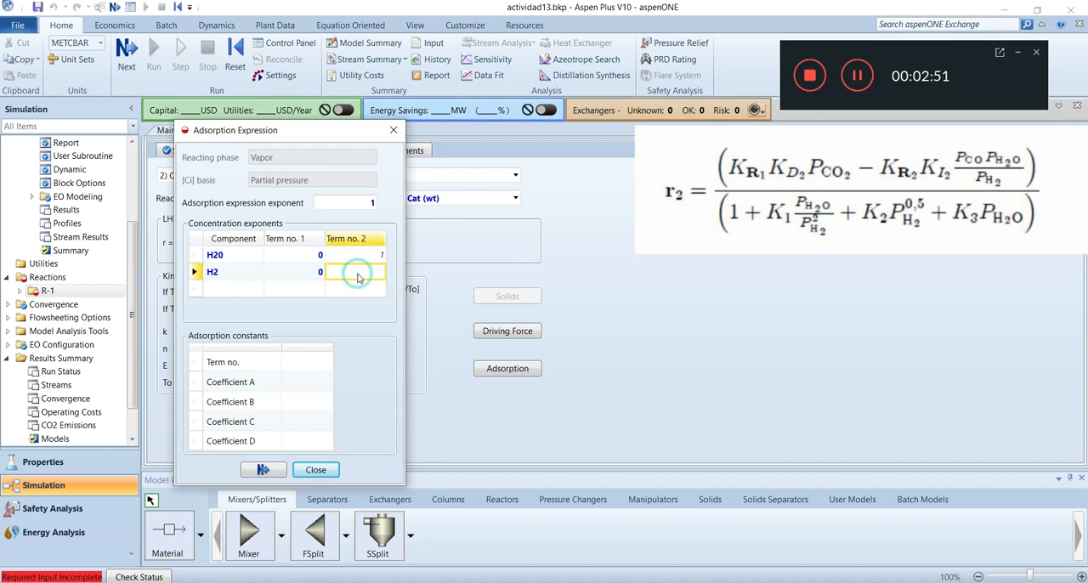
{"action": "left_click_drag", "start_coordinate": [407, 240], "coordinate": [535, 239]}
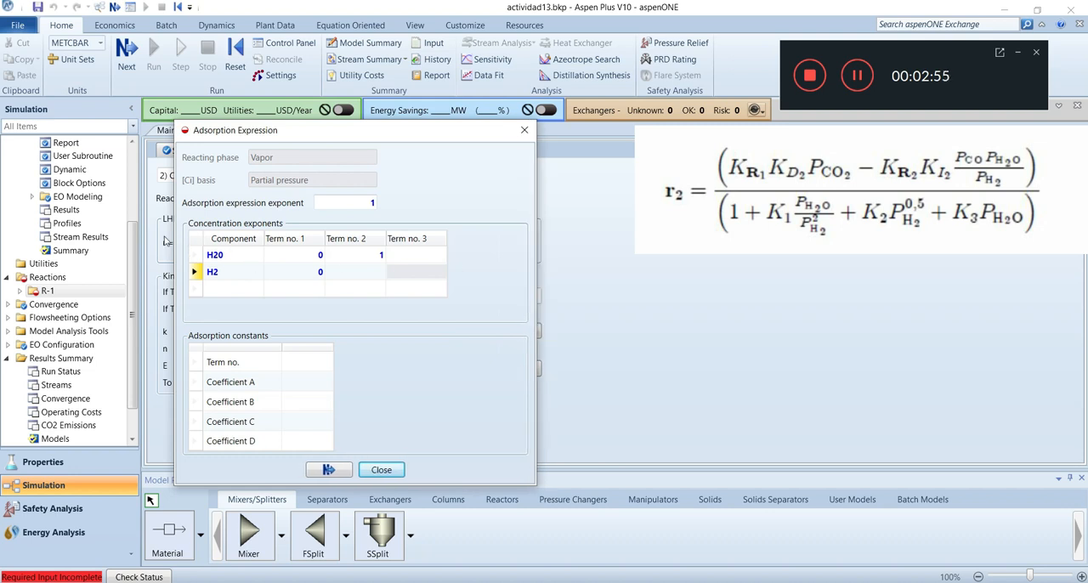
{"action": "left_click_drag", "start_coordinate": [174, 240], "coordinate": [120, 240]}
{"action": "left_click", "coordinate": [309, 275]}
{"action": "type", "text": "-1"}
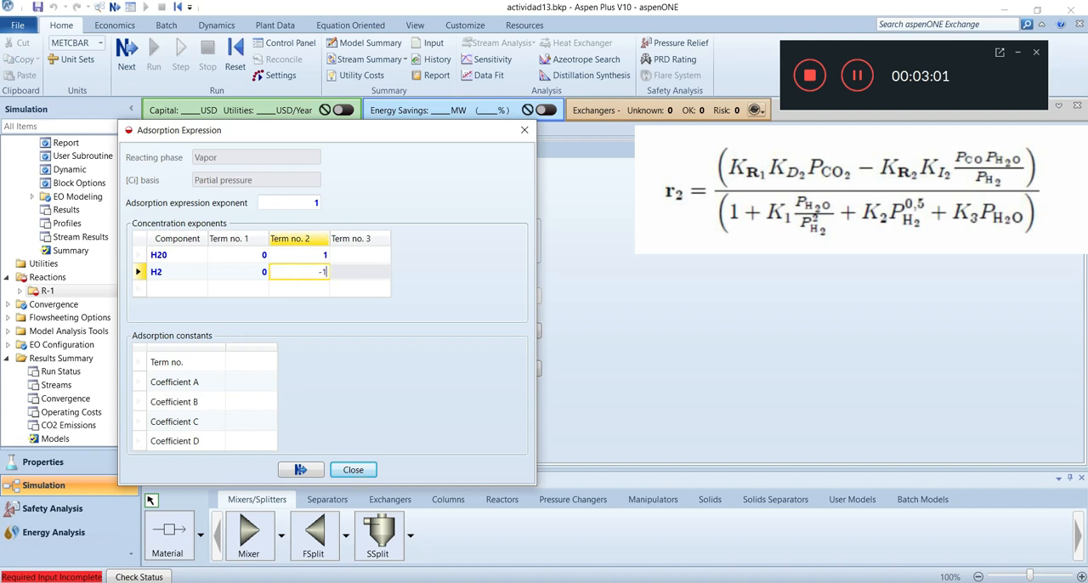
Set the adsorption Term no. 3 concentration exponents to 0 for H20 and 0.5 for H2
{"action": "left_click", "coordinate": [358, 258]}
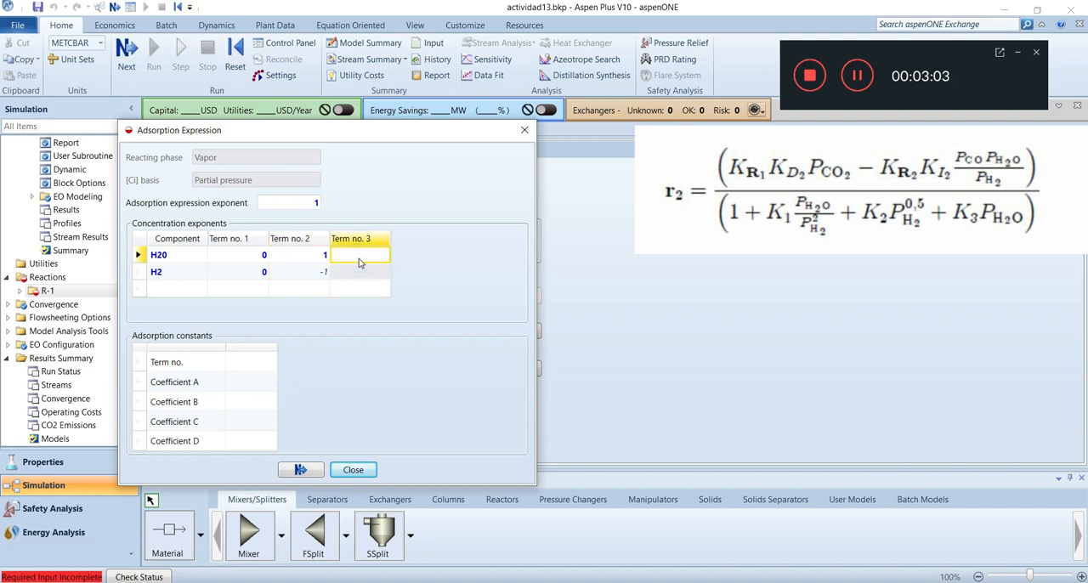
{"action": "left_click", "coordinate": [358, 260]}
{"action": "type", "text": "0"}
{"action": "left_click", "coordinate": [376, 275]}
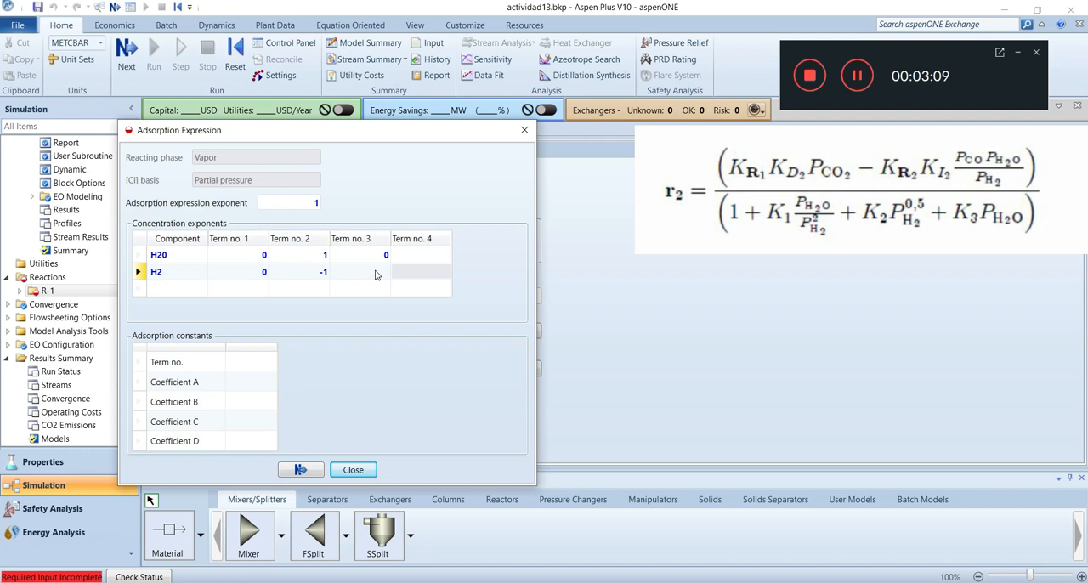
{"action": "left_click", "coordinate": [375, 273]}
{"action": "type", "text": "0.5"}
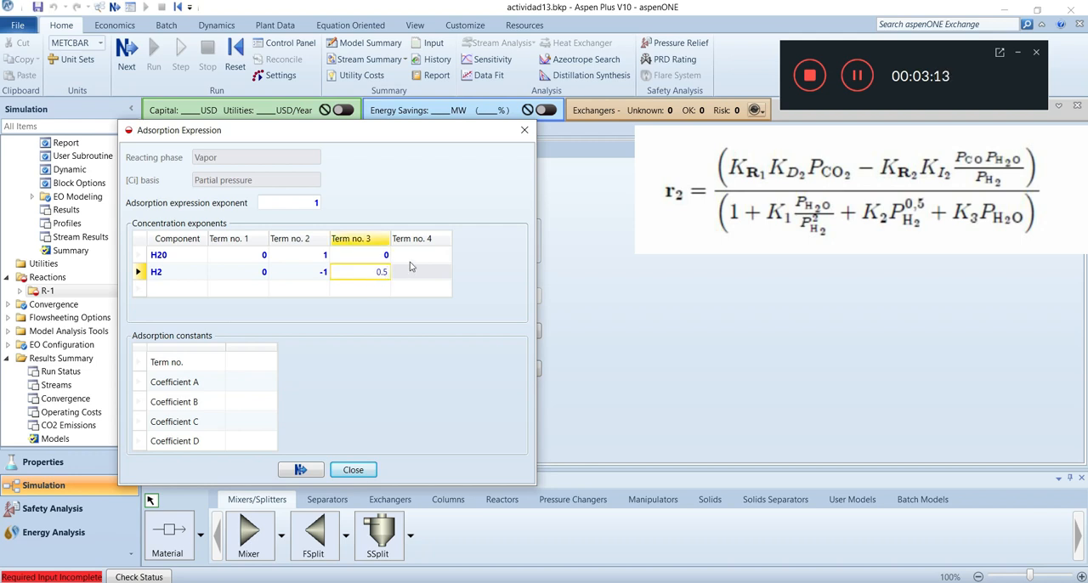
Set the adsorption Term no. 4 concentration exponents to 1 for H20 and 0 for H2
{"action": "left_click", "coordinate": [411, 257]}
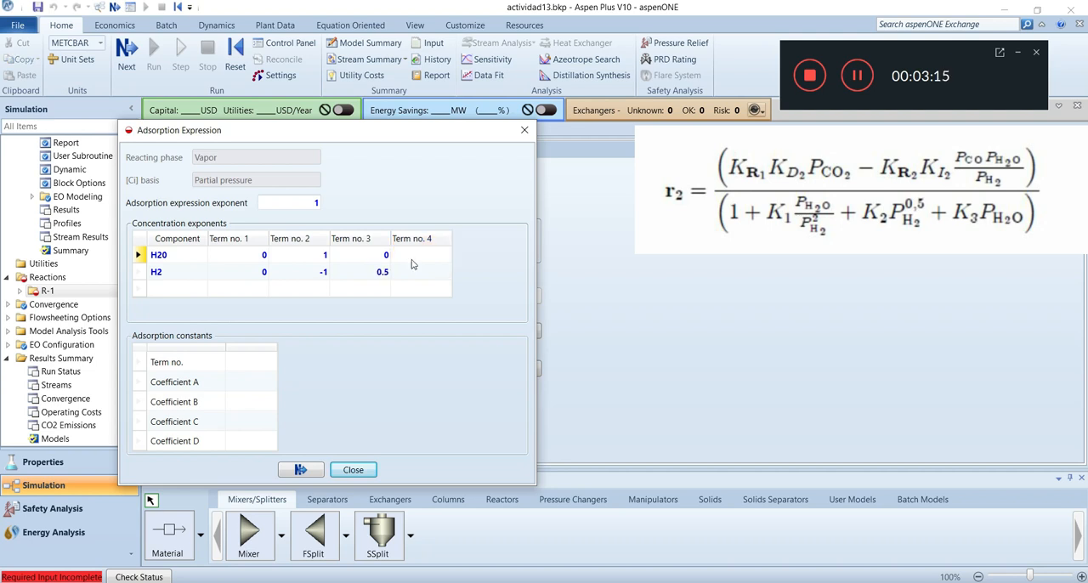
{"action": "left_click", "coordinate": [412, 258]}
{"action": "type", "text": "1"}
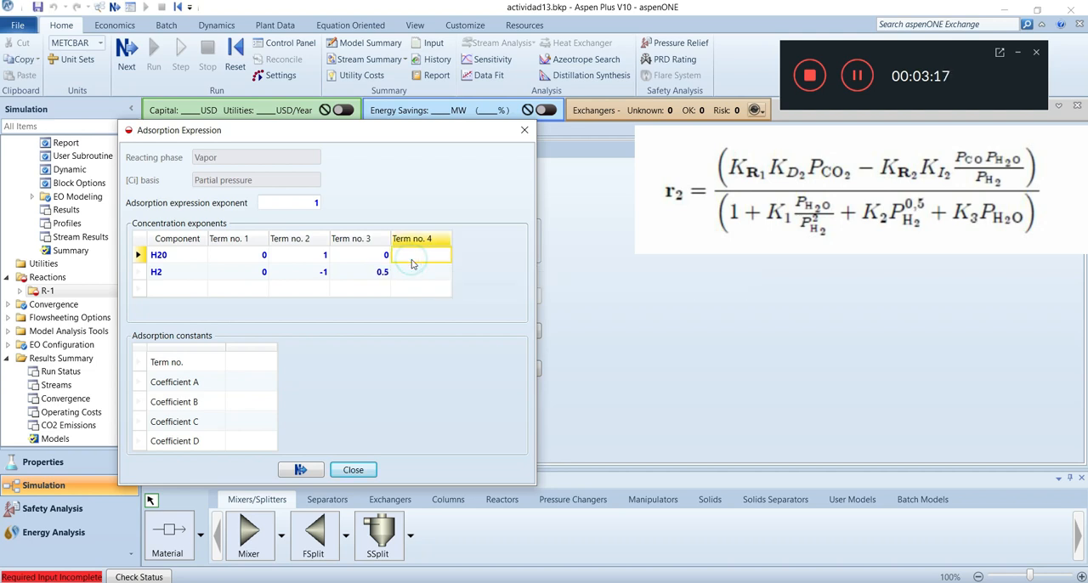
{"action": "left_click", "coordinate": [422, 273]}
{"action": "type", "text": "0"}
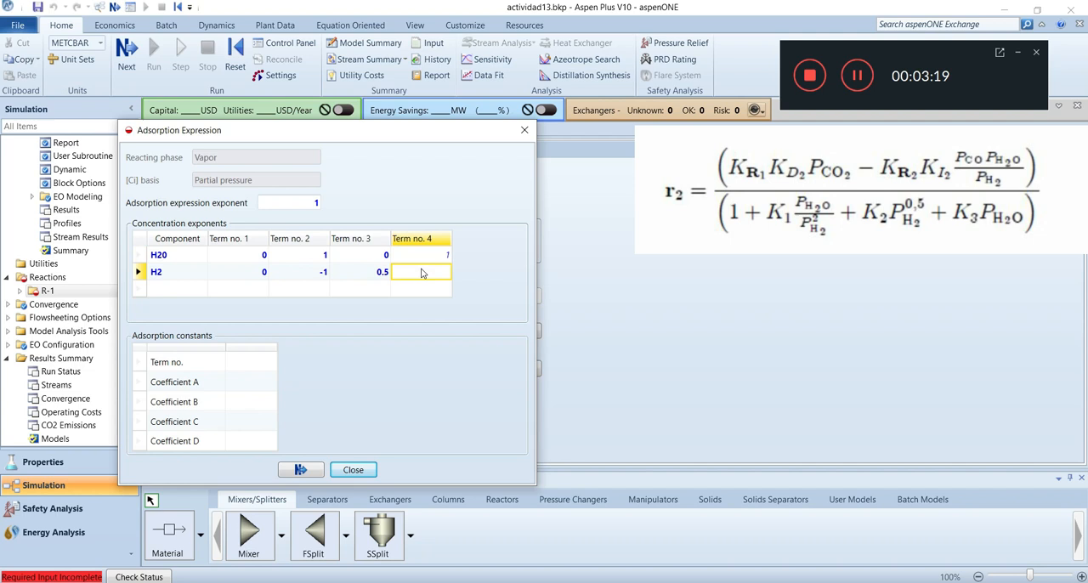
{"action": "key", "text": "Return"}
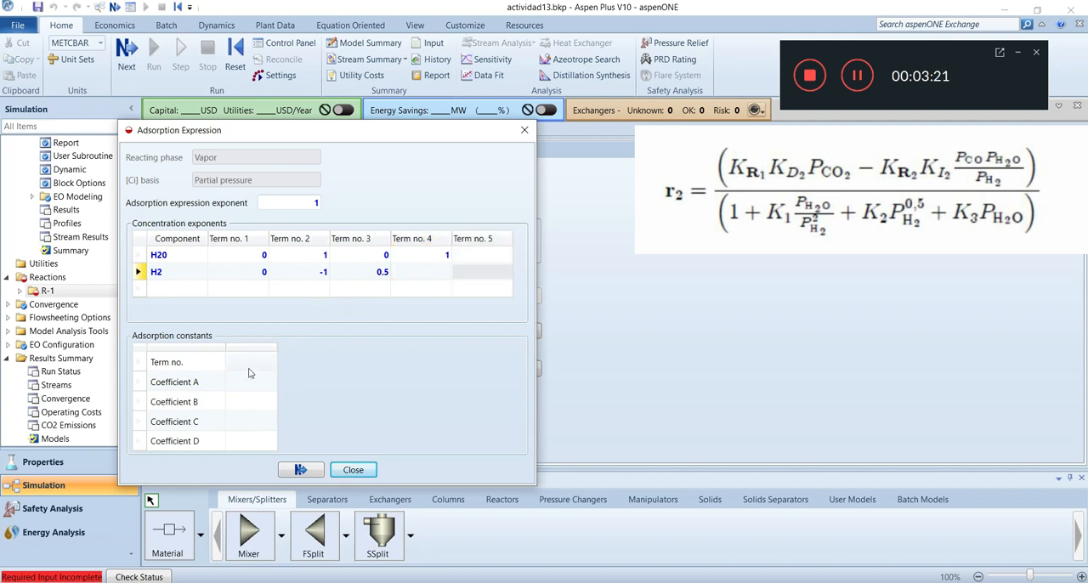
{"action": "left_click", "coordinate": [429, 267]}
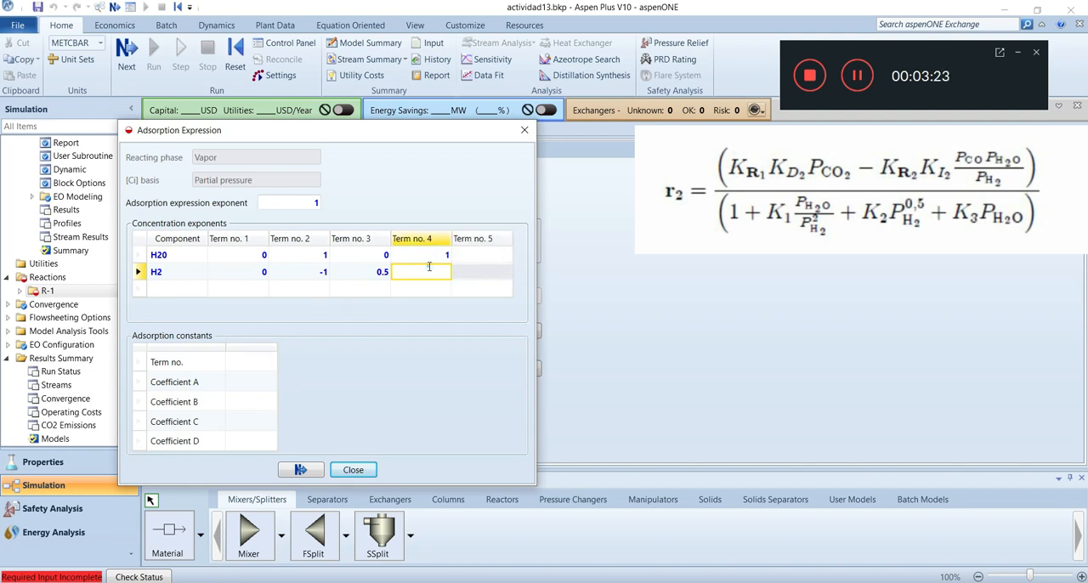
Add term 1 to the adsorption constants with Coefficient A = 1
{"action": "left_click", "coordinate": [249, 362]}
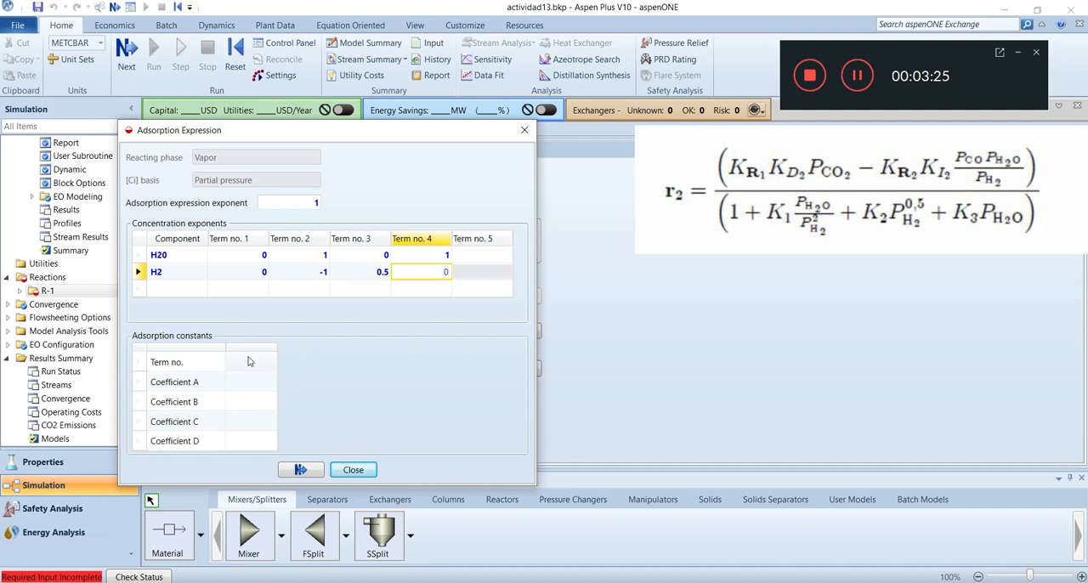
{"action": "type", "text": "1"}
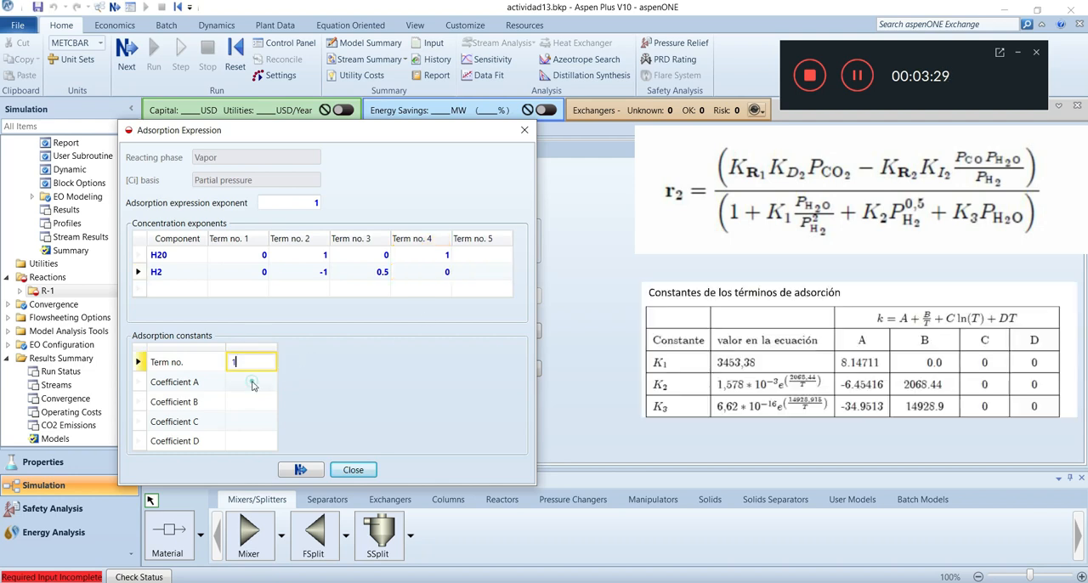
{"action": "left_click", "coordinate": [251, 385]}
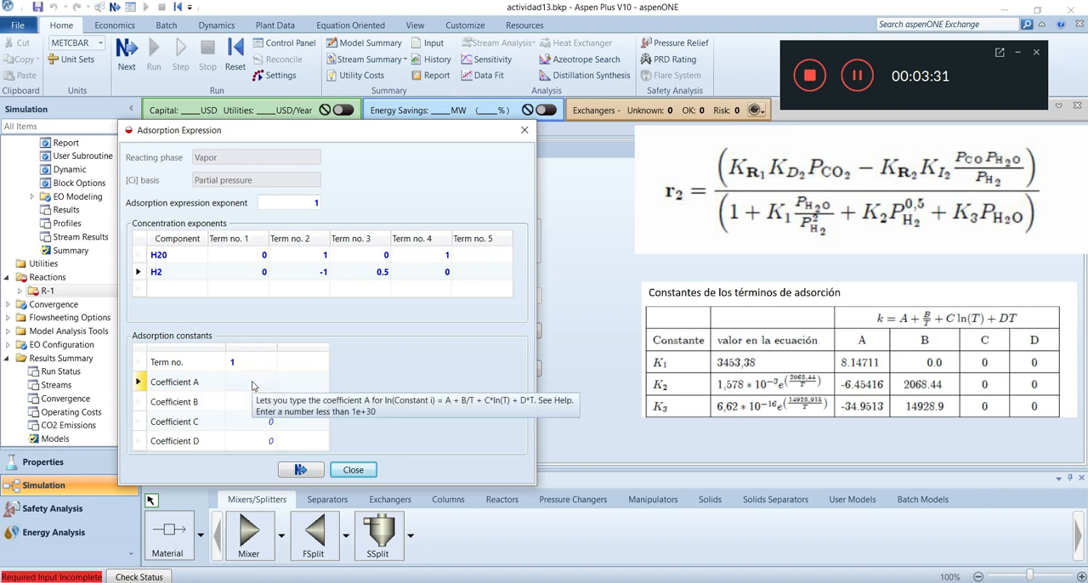
{"action": "left_click", "coordinate": [251, 386]}
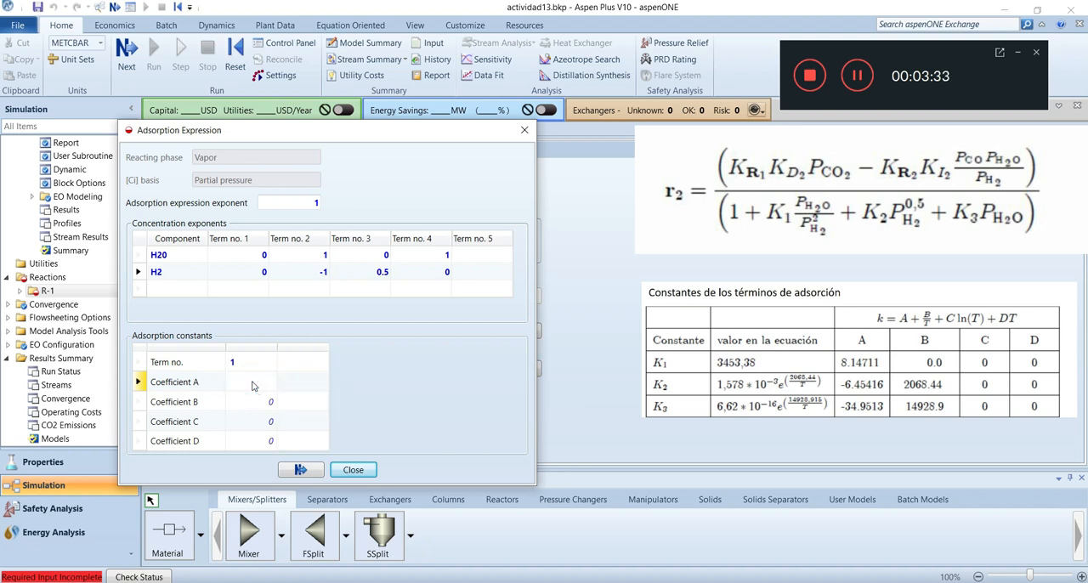
{"action": "left_click", "coordinate": [252, 385]}
{"action": "type", "text": "1"}
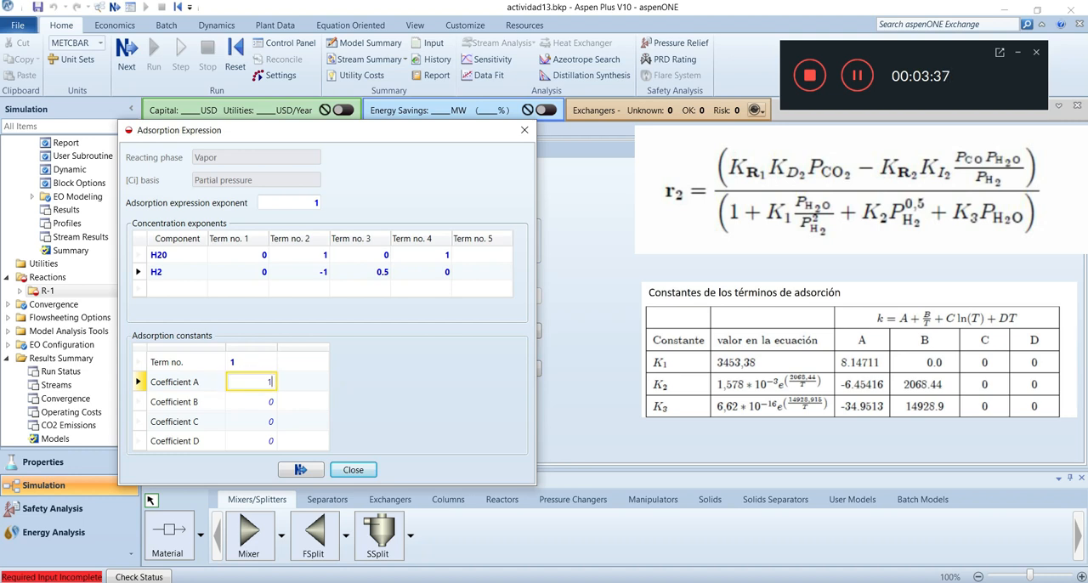
Add term 2 to the adsorption constants with Coefficient A = 8.14711
{"action": "left_click", "coordinate": [300, 363]}
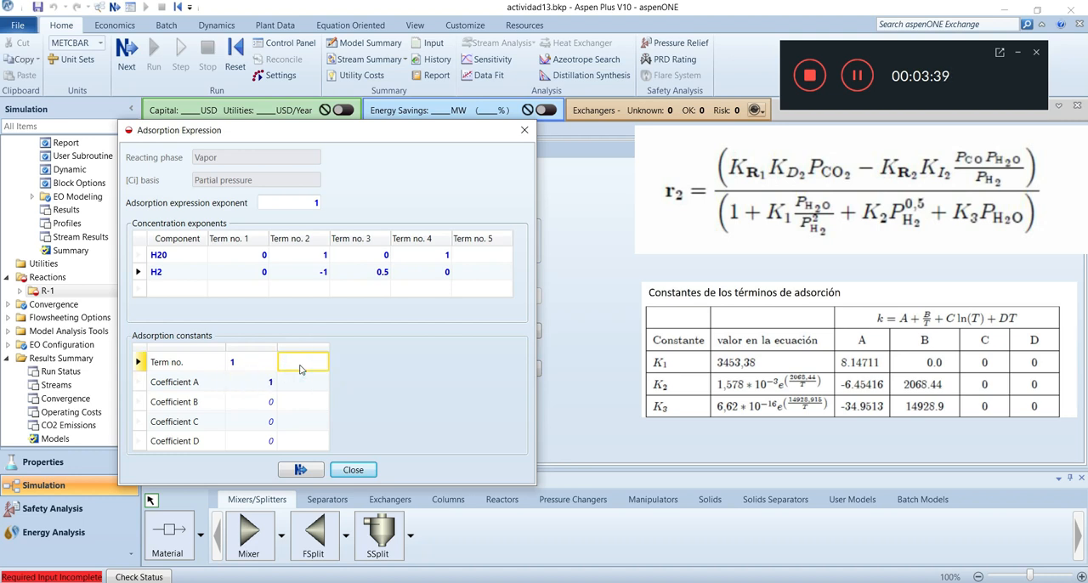
{"action": "type", "text": "2"}
{"action": "left_click", "coordinate": [308, 382]}
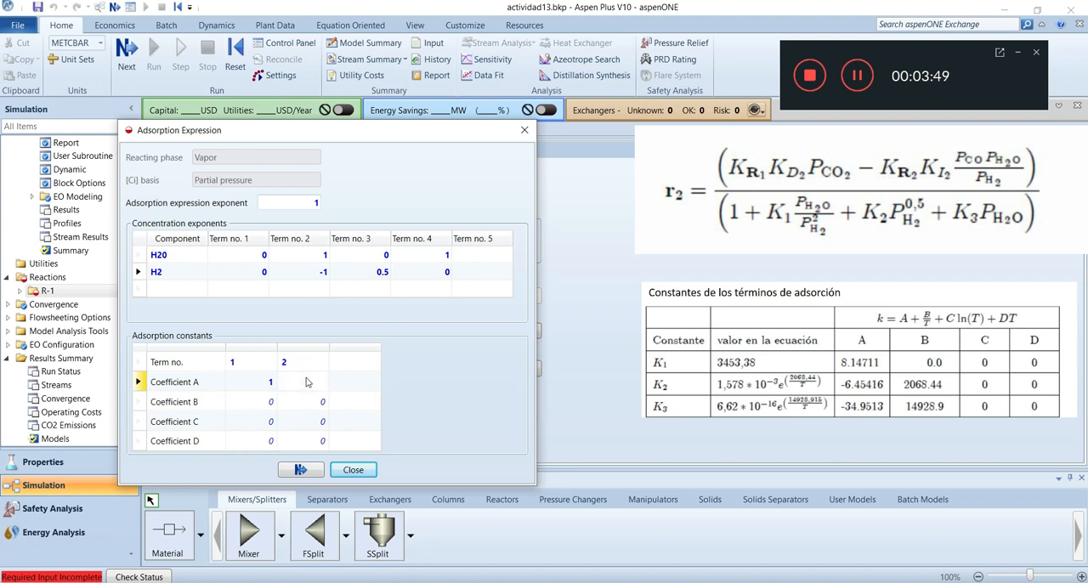
{"action": "left_click", "coordinate": [306, 382]}
{"action": "left_click", "coordinate": [316, 384]}
{"action": "type", "text": "8.14"}
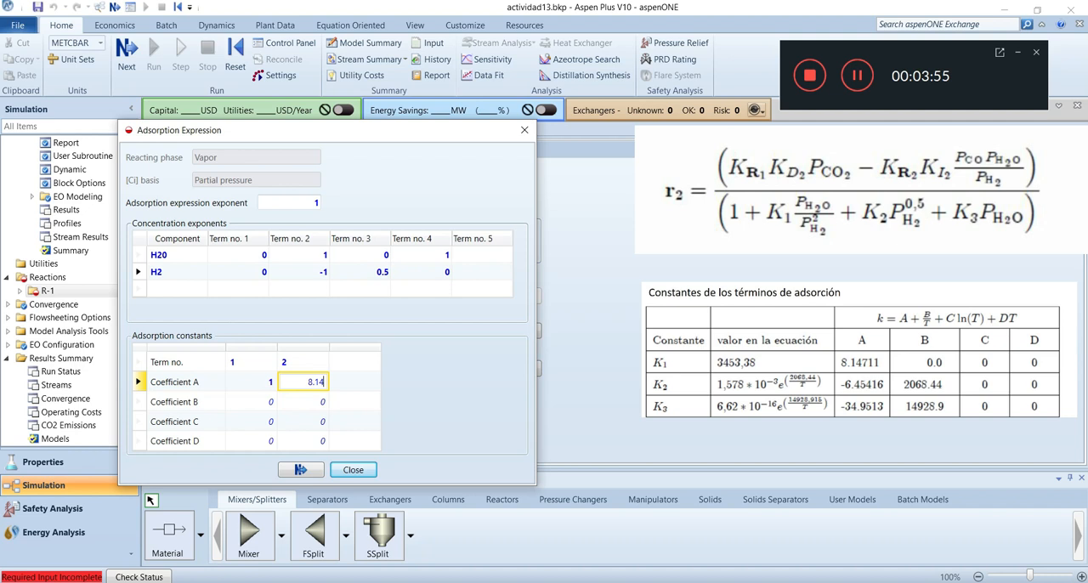
{"action": "type", "text": "7109"}
Add term 3 to the adsorption constants with Coefficient A = -6.451597 and Coefficient B = 2068.44
{"action": "left_click", "coordinate": [355, 362]}
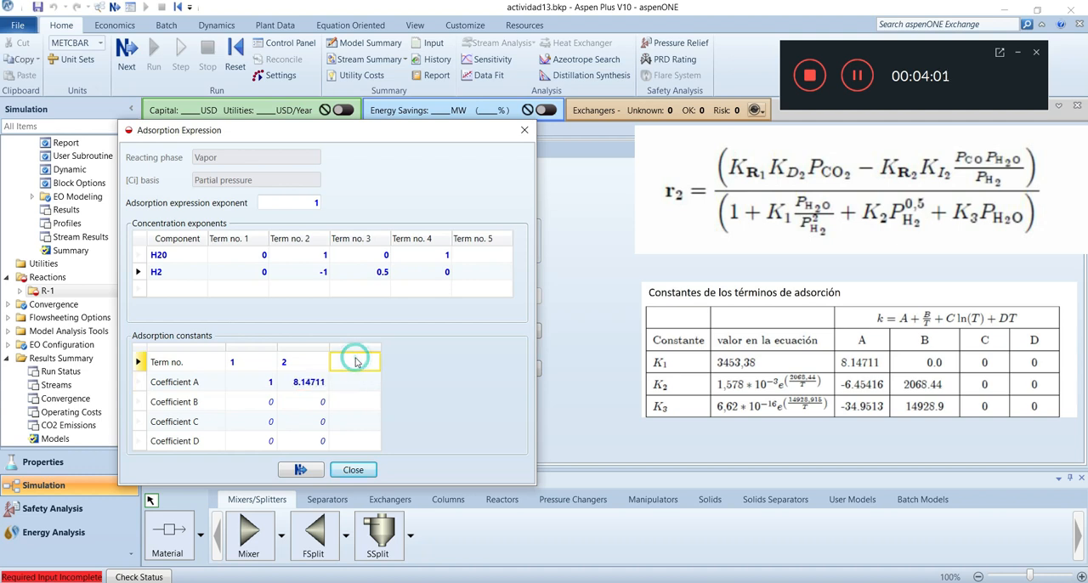
{"action": "left_click", "coordinate": [355, 362]}
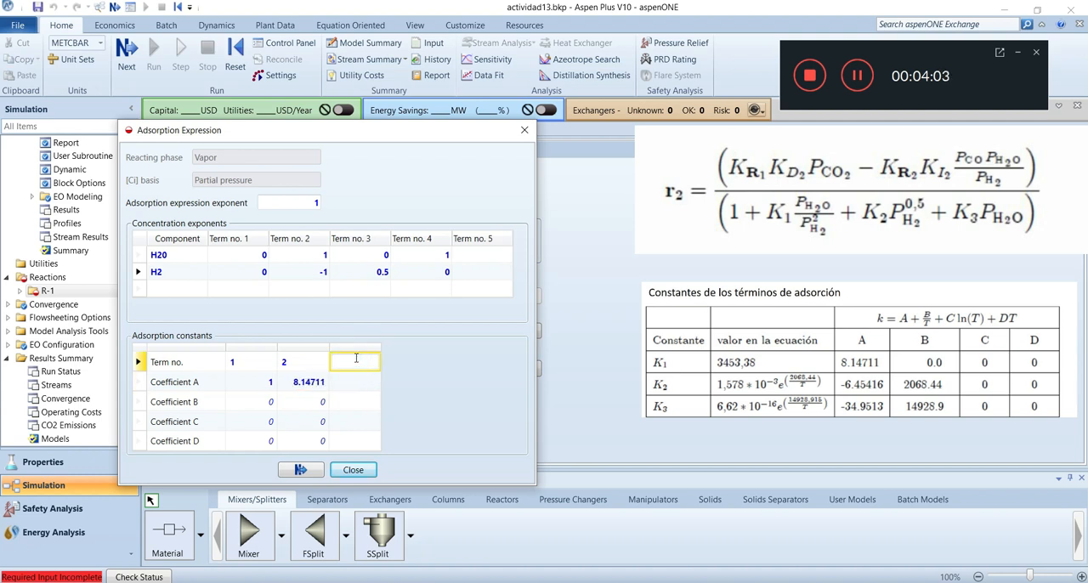
{"action": "type", "text": "3"}
{"action": "left_click", "coordinate": [371, 383]}
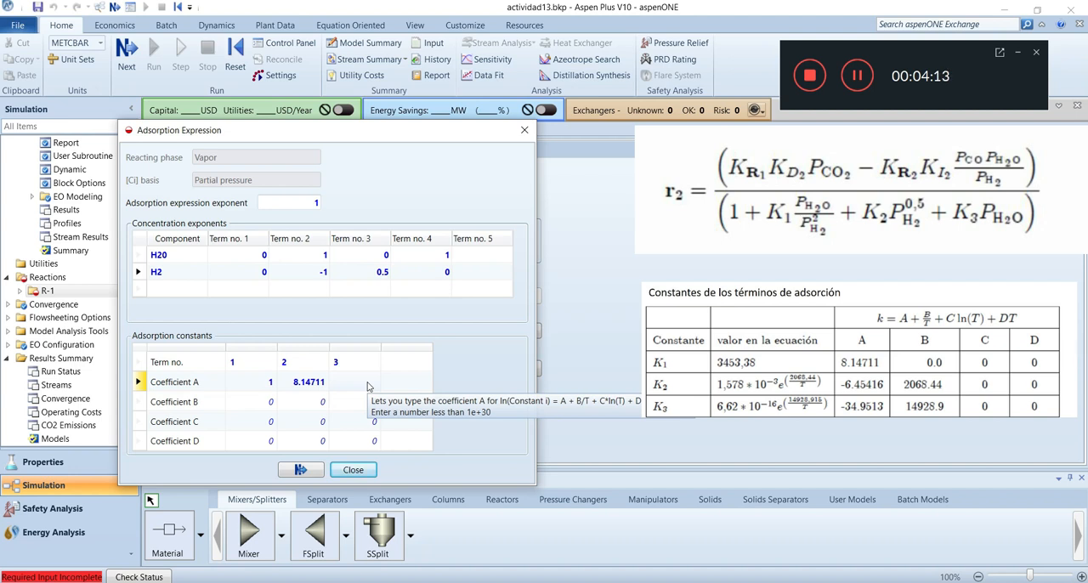
{"action": "left_click", "coordinate": [368, 381]}
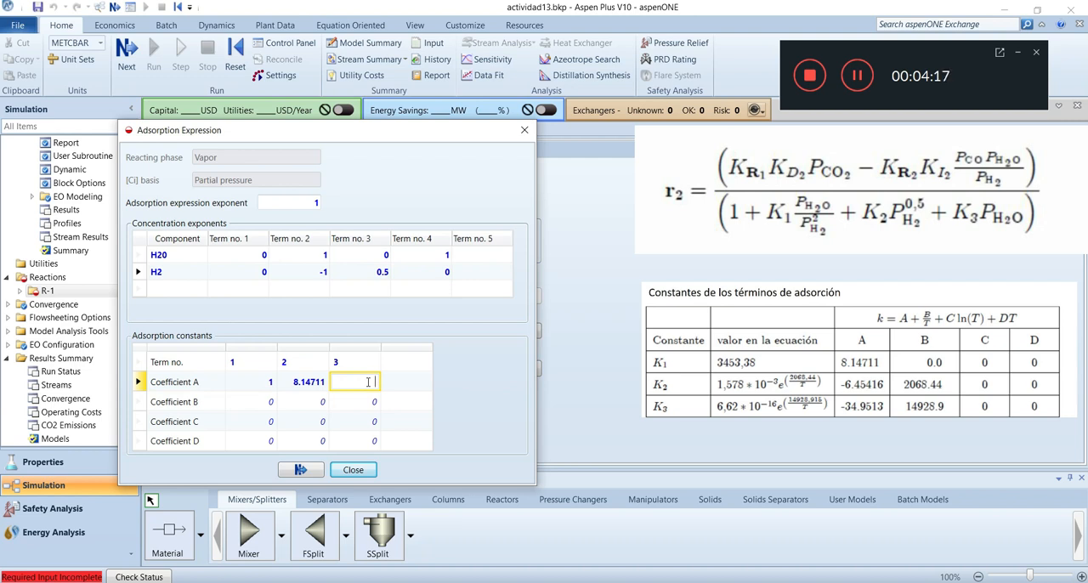
{"action": "type", "text": "-6.451597"}
{"action": "left_click", "coordinate": [360, 400]}
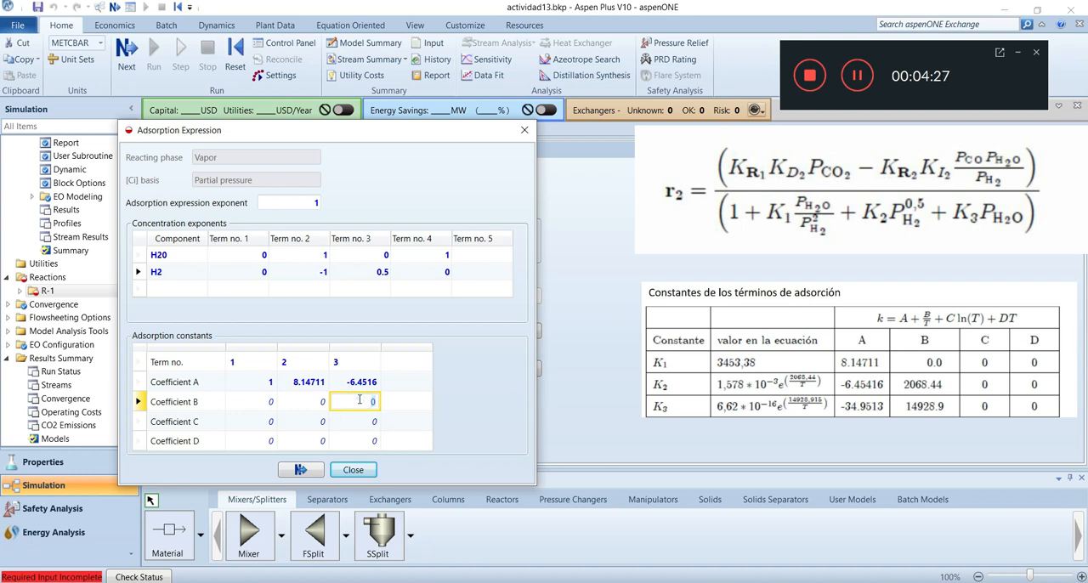
{"action": "type", "text": "2068.44"}
Add term 4 to the adsorption constants with Coefficient A = -34.9513 and Coefficient B = 14928.915
{"action": "left_click", "coordinate": [392, 362]}
{"action": "type", "text": "4"}
{"action": "left_click", "coordinate": [412, 389]}
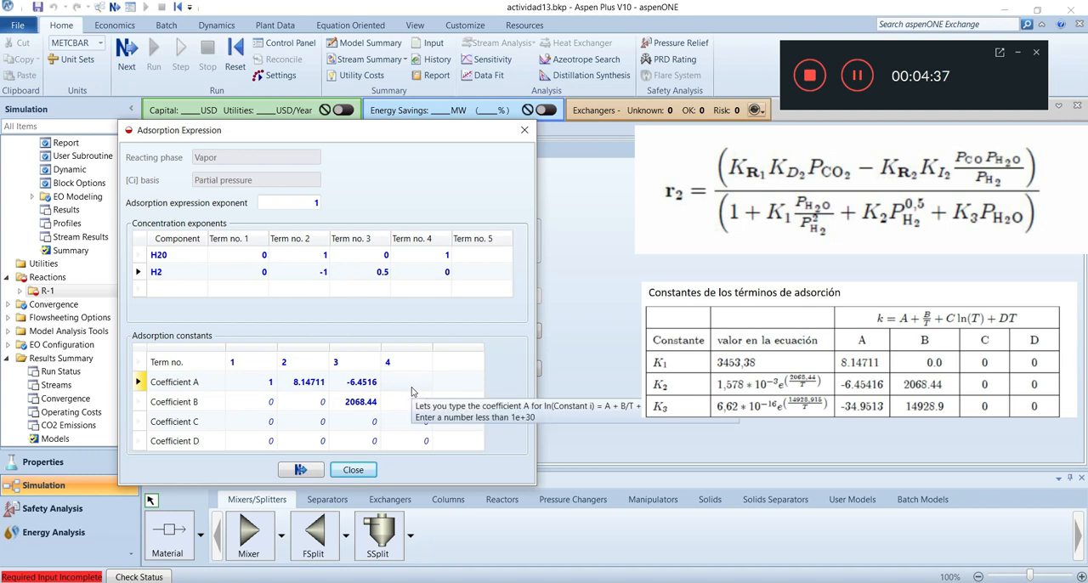
{"action": "left_click", "coordinate": [411, 387]}
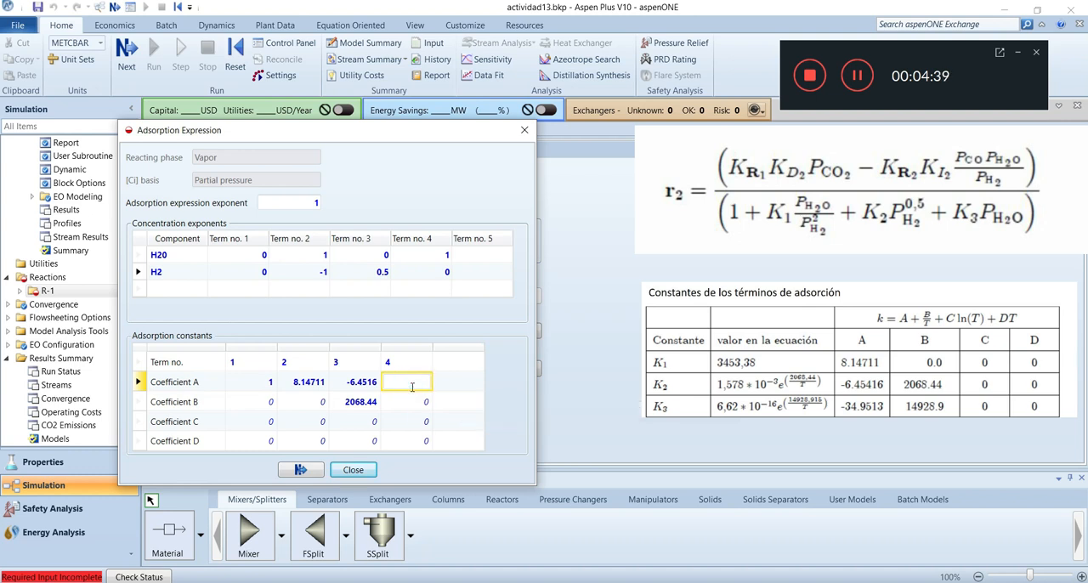
{"action": "type", "text": "-34.9512"}
{"action": "key", "text": "BackSpace"}
{"action": "type", "text": "3"}
{"action": "left_click", "coordinate": [415, 406]}
{"action": "left_click", "coordinate": [416, 409]}
{"action": "type", "text": "14928"}
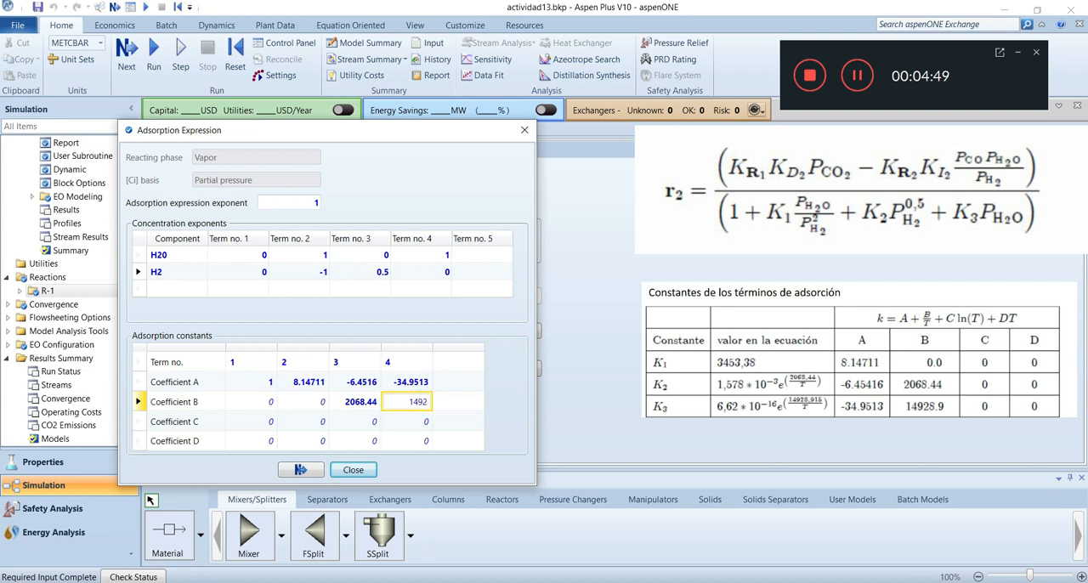
{"action": "type", "text": ".915"}
{"action": "left_click", "coordinate": [496, 369]}
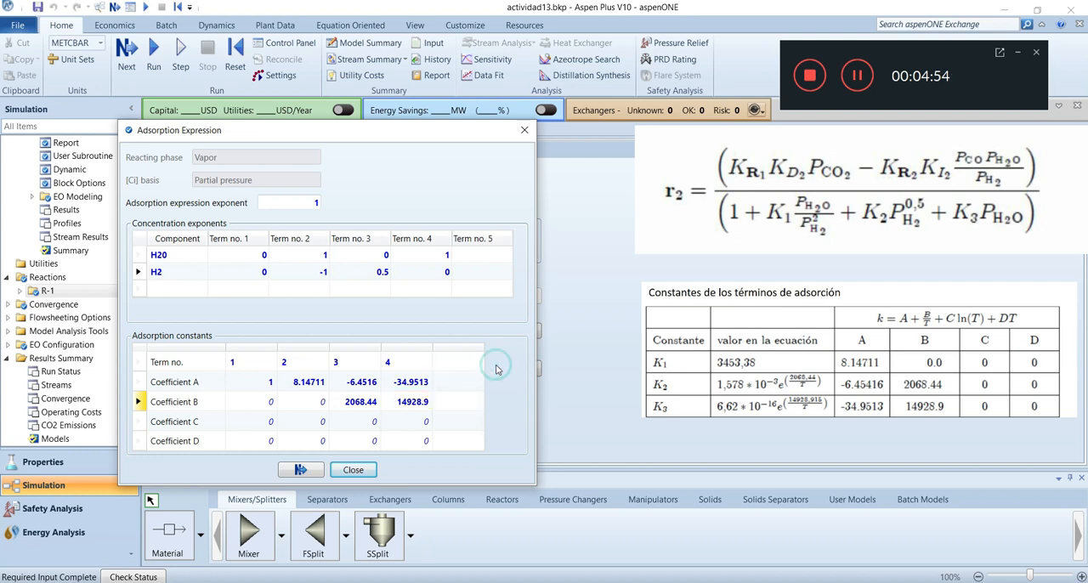
{"action": "left_click", "coordinate": [859, 88]}
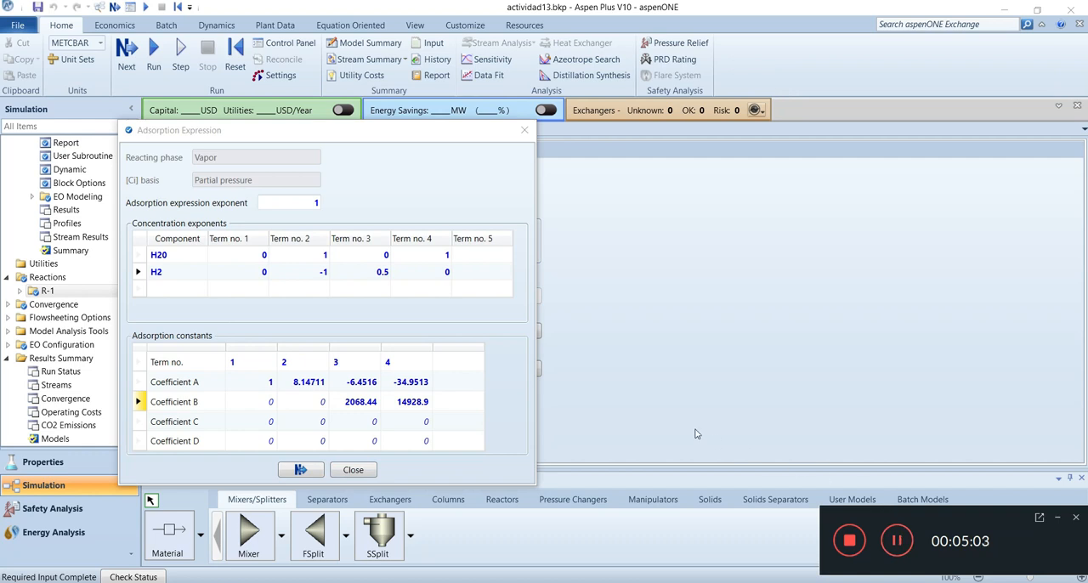
Set Coefficient A of adsorption term 1 to 0 and close the adsorption expression
{"action": "left_click", "coordinate": [270, 384]}
{"action": "left_click", "coordinate": [271, 386]}
{"action": "type", "text": "0"}
{"action": "left_click", "coordinate": [507, 381]}
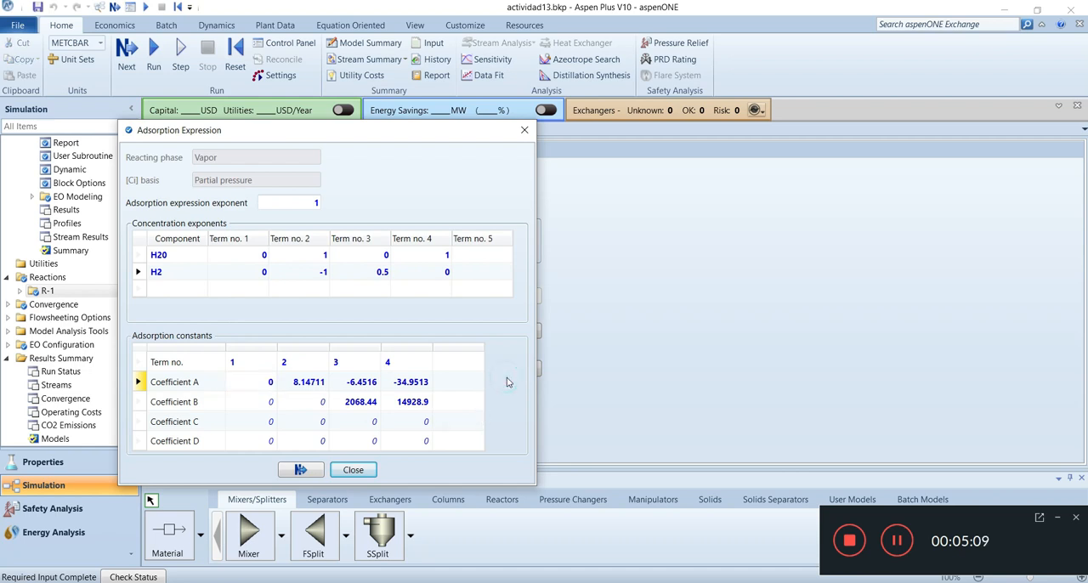
{"action": "left_click", "coordinate": [333, 467]}
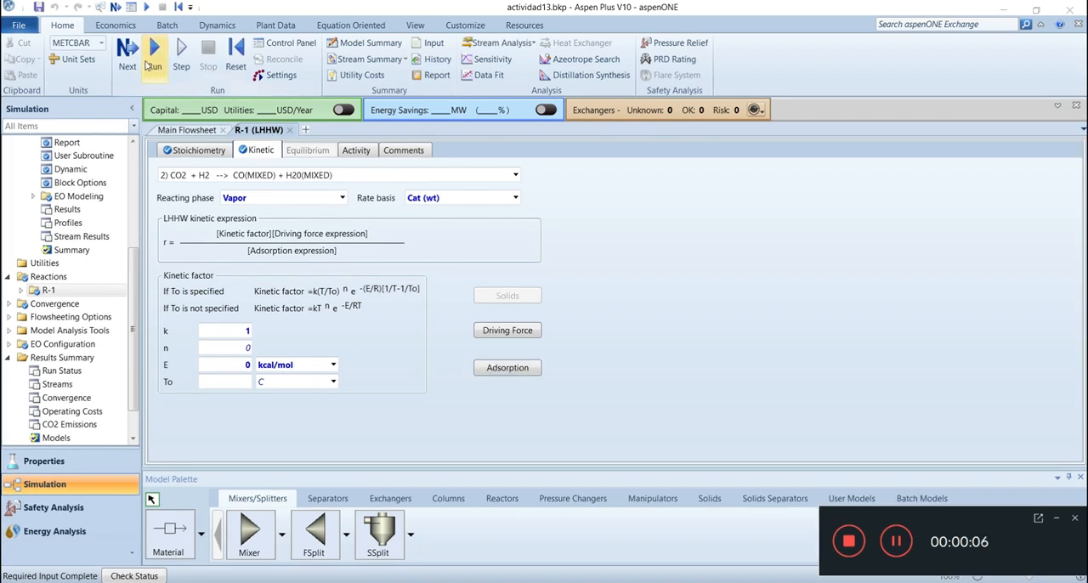
Run the simulation and display the Run-Status results form
{"action": "left_click", "coordinate": [150, 63]}
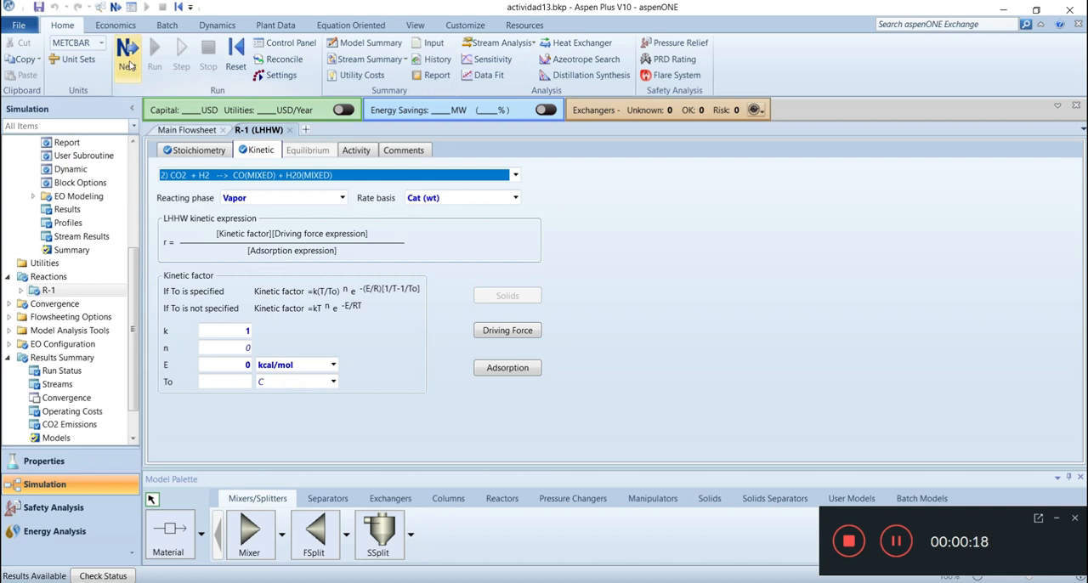
{"action": "left_click", "coordinate": [129, 64]}
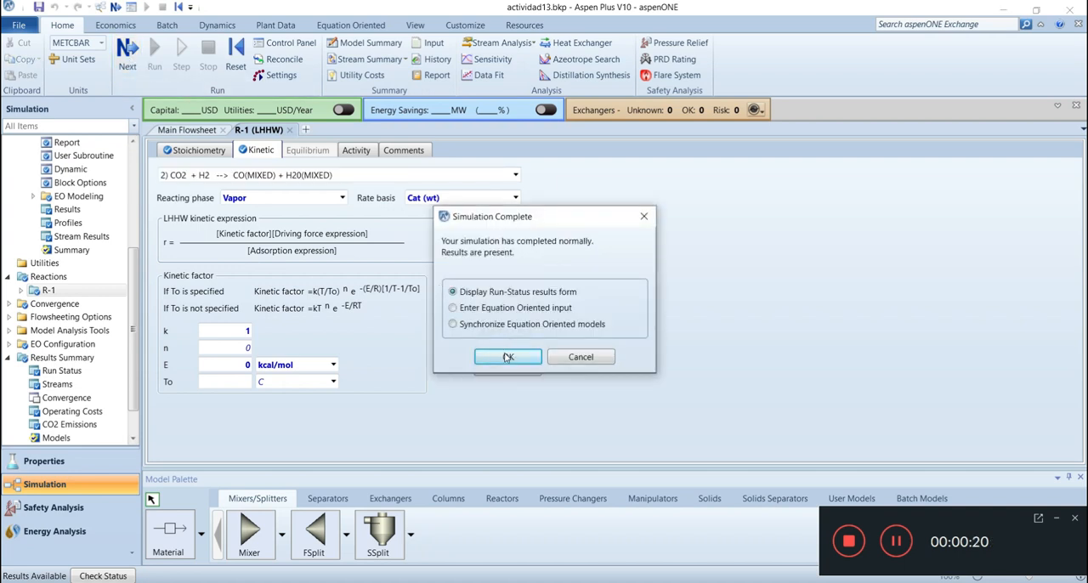
{"action": "left_click", "coordinate": [507, 357]}
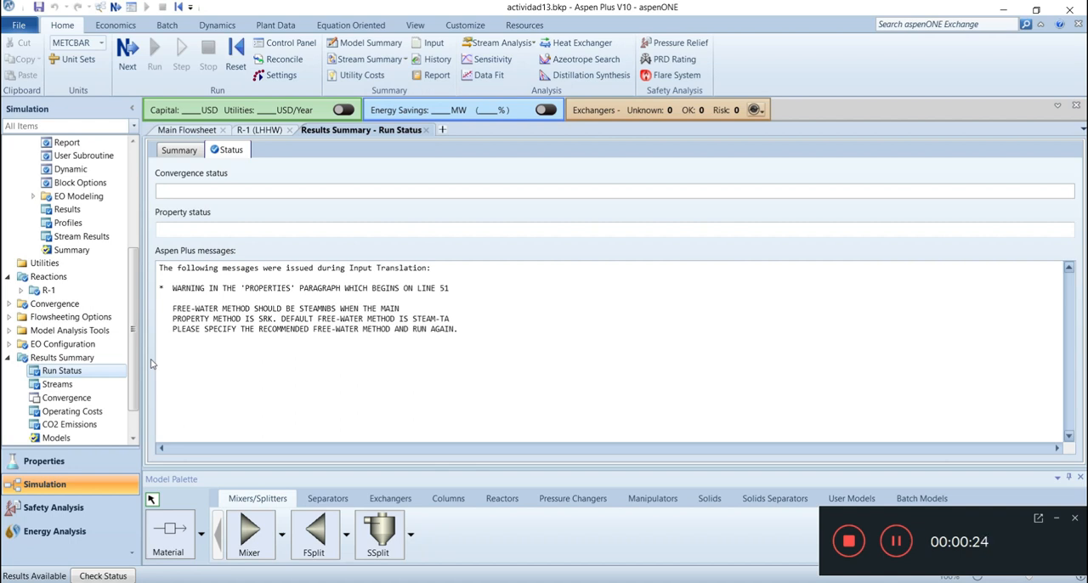
{"action": "left_click_drag", "start_coordinate": [132, 339], "coordinate": [133, 371]}
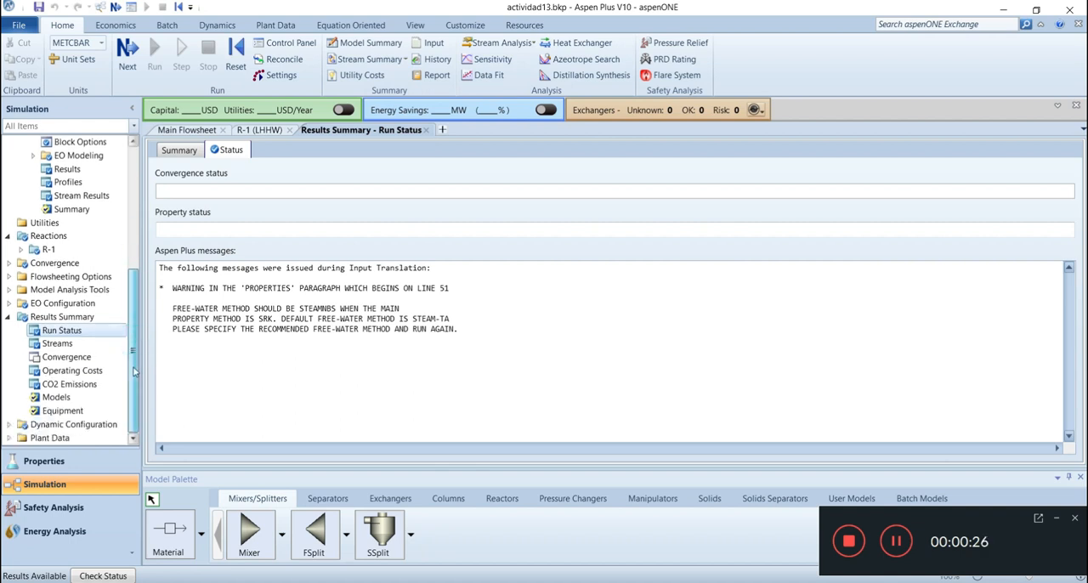
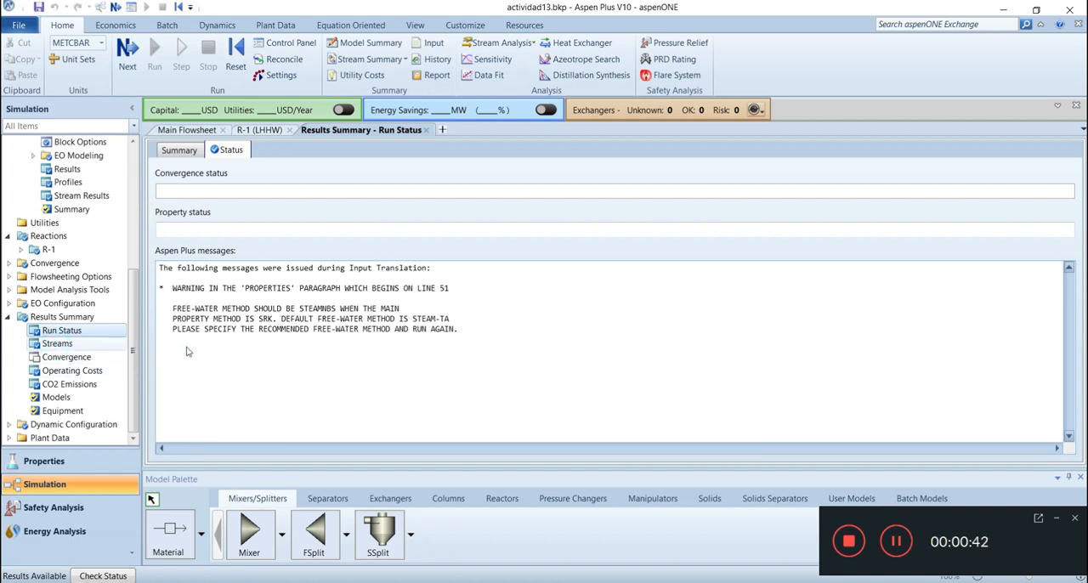
Display the stream results and remove cost flow, phase label and all mass-basis state conditions from the Chemicals summary template
{"action": "left_click", "coordinate": [59, 344]}
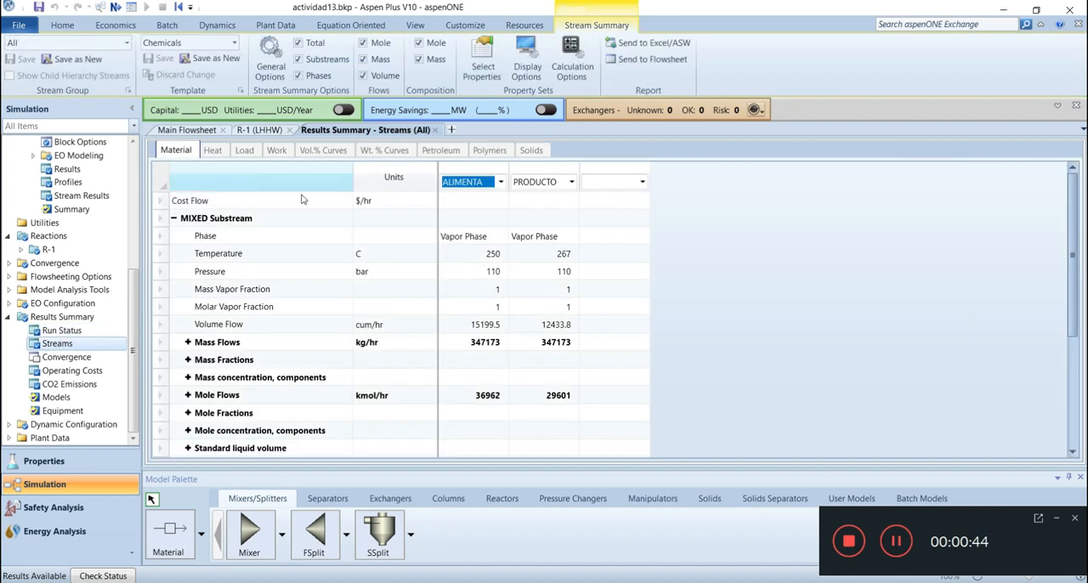
{"action": "left_click", "coordinate": [525, 61]}
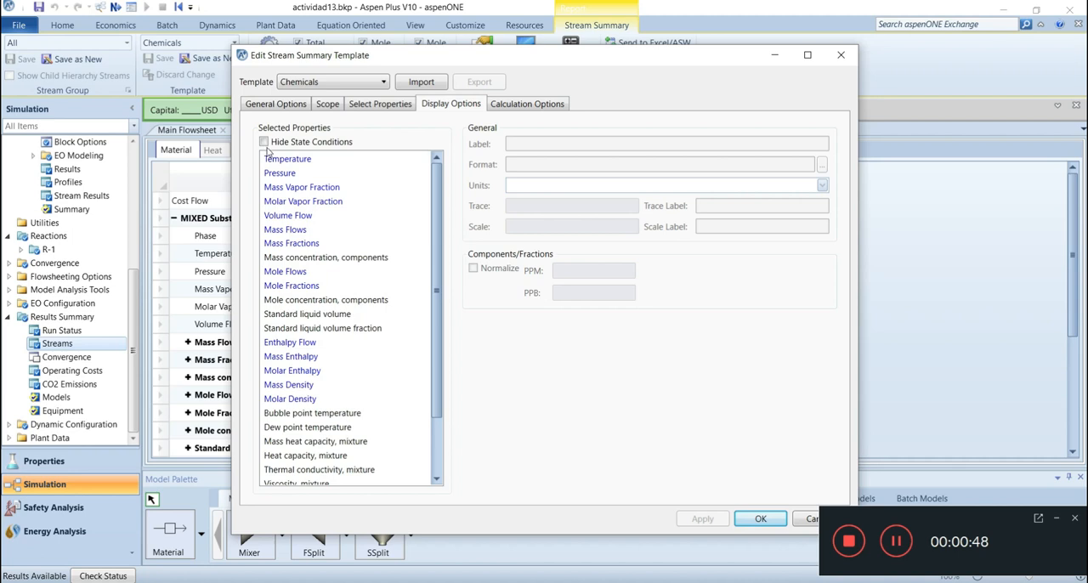
{"action": "left_click", "coordinate": [263, 142]}
{"action": "left_click", "coordinate": [383, 82]}
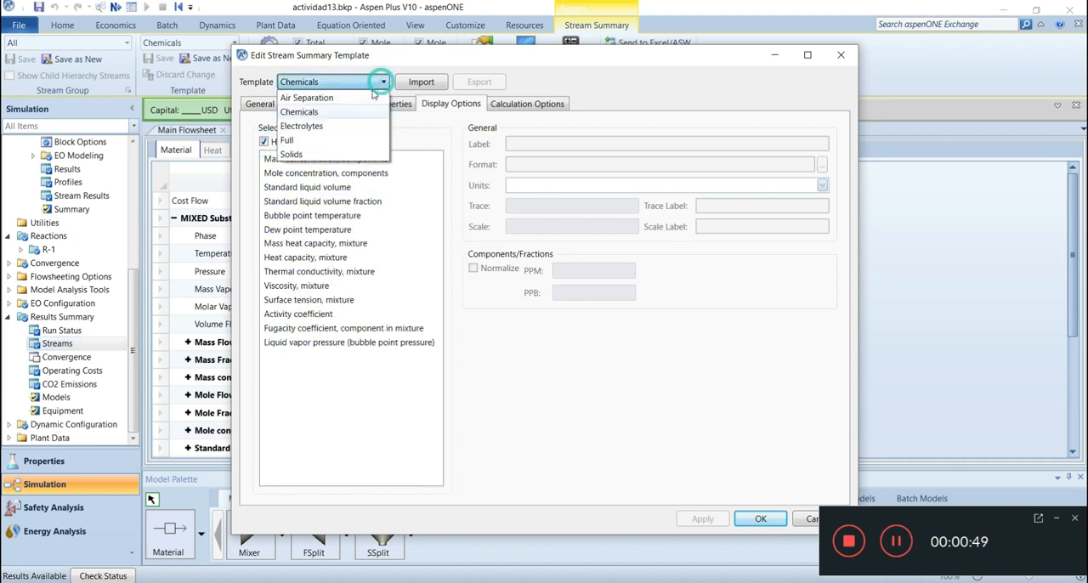
{"action": "left_click", "coordinate": [299, 111]}
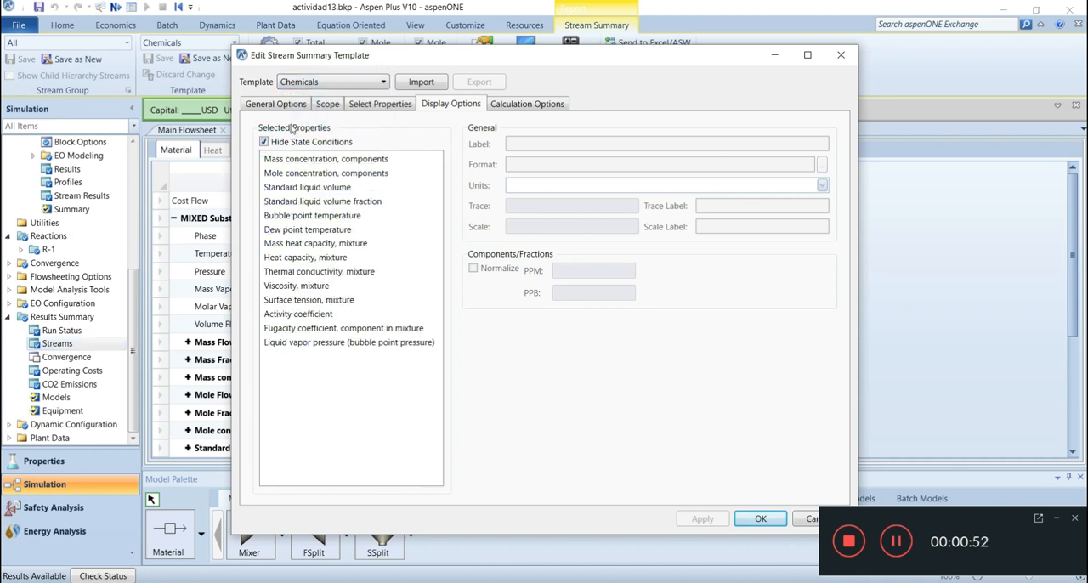
{"action": "left_click", "coordinate": [271, 104]}
{"action": "left_click", "coordinate": [257, 238]}
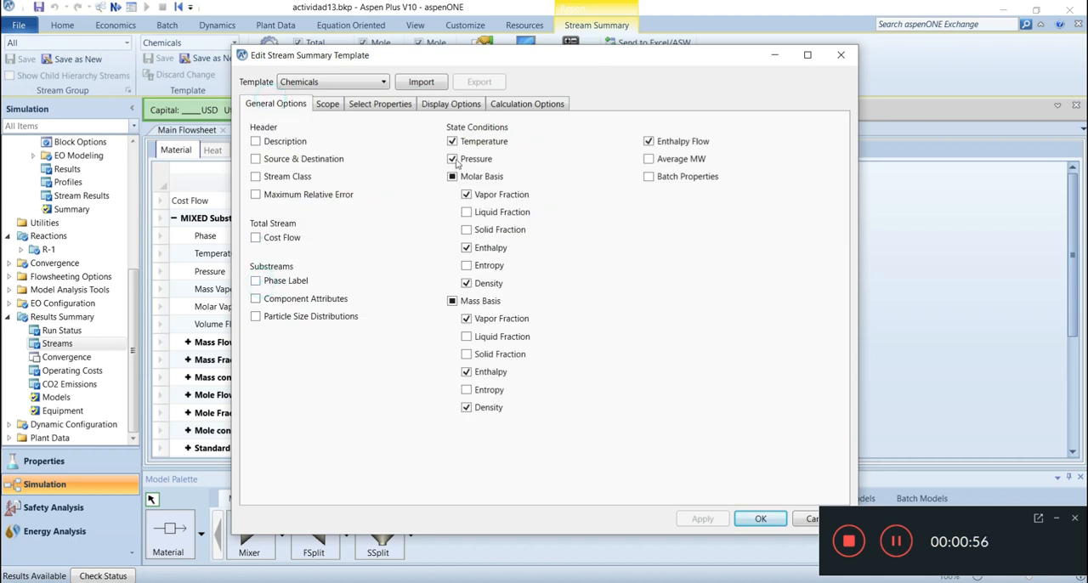
{"action": "left_click", "coordinate": [455, 302]}
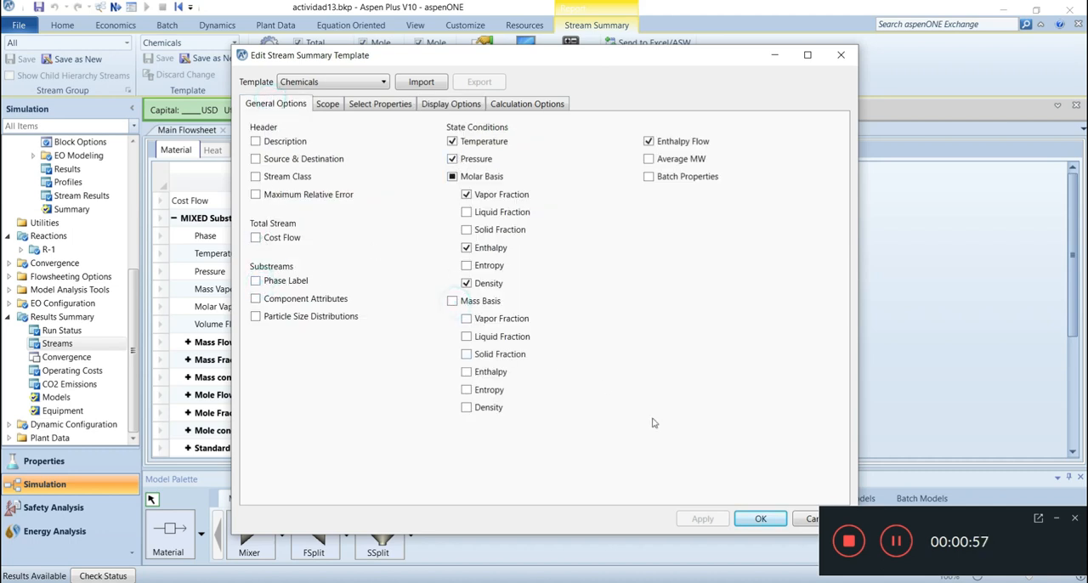
{"action": "left_click", "coordinate": [760, 519]}
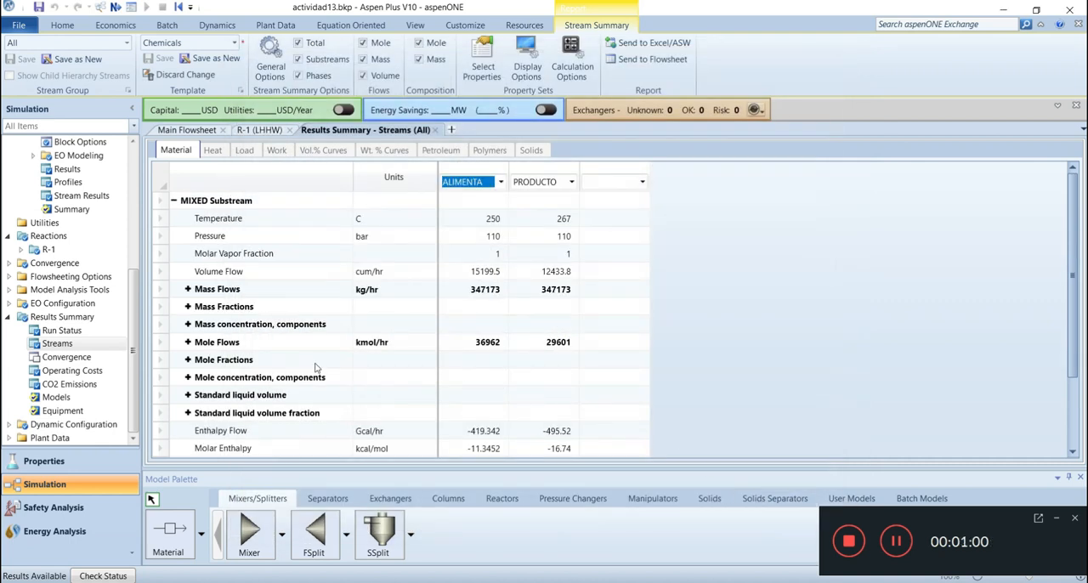
Expand the component mole flows and mole fractions of the ALIMENTA and PRODUCTO streams to examine them
{"action": "left_click", "coordinate": [194, 346]}
{"action": "left_click", "coordinate": [188, 342]}
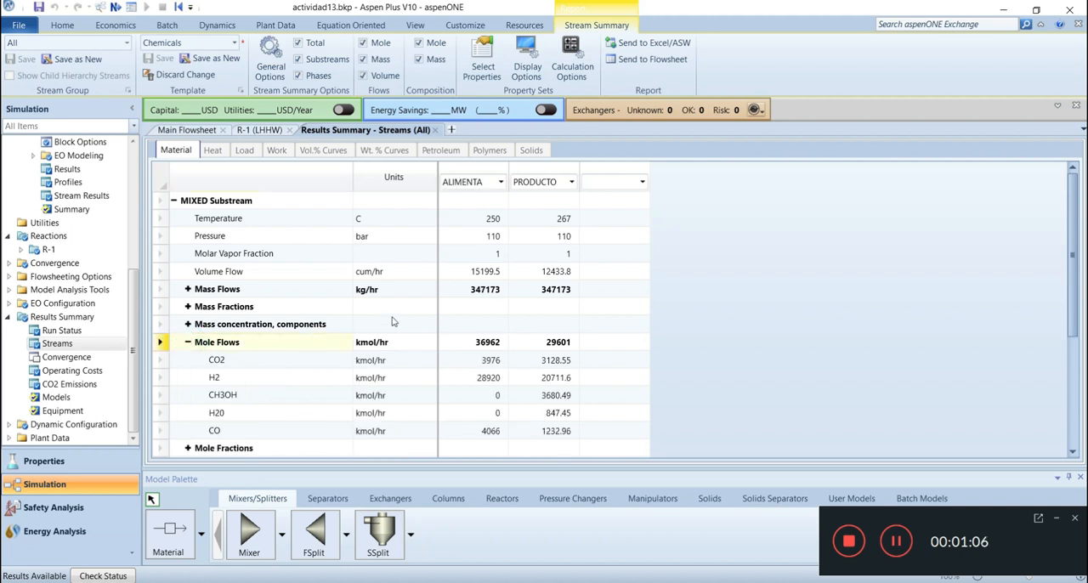
{"action": "scroll", "coordinate": [393, 321], "scroll_direction": "down", "scroll_amount": 4}
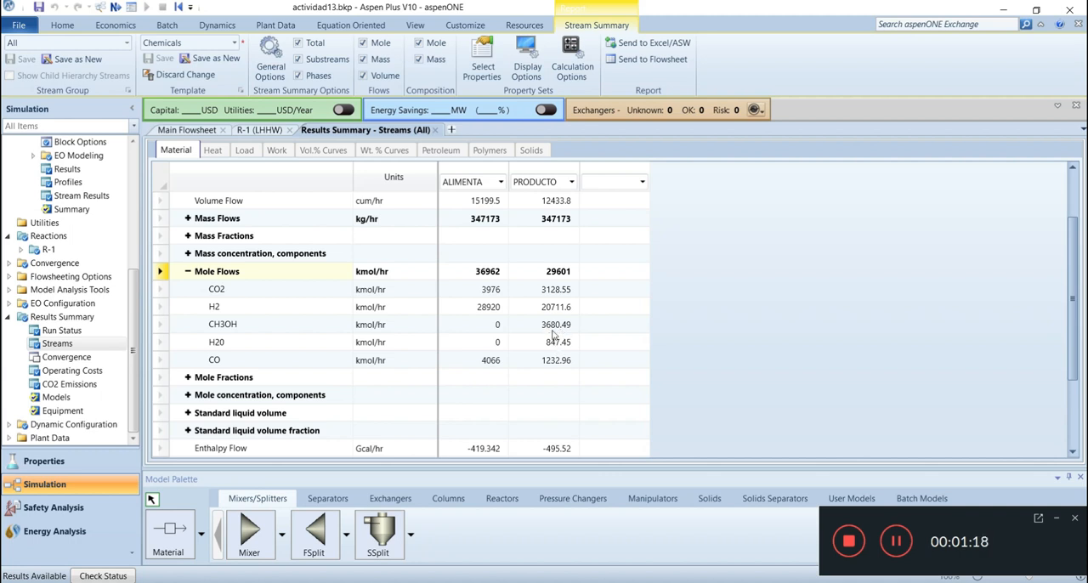
{"action": "left_click", "coordinate": [188, 378]}
{"action": "scroll", "coordinate": [601, 352], "scroll_direction": "down", "scroll_amount": 3}
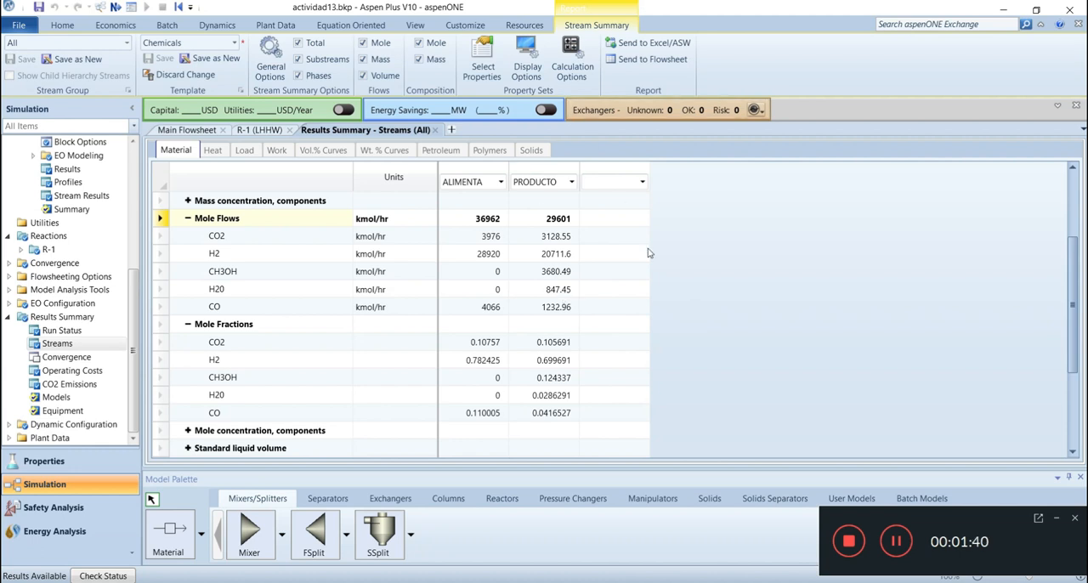
Send the stream results table to the flowsheet and place it beneath the reactor
{"action": "left_click", "coordinate": [610, 60]}
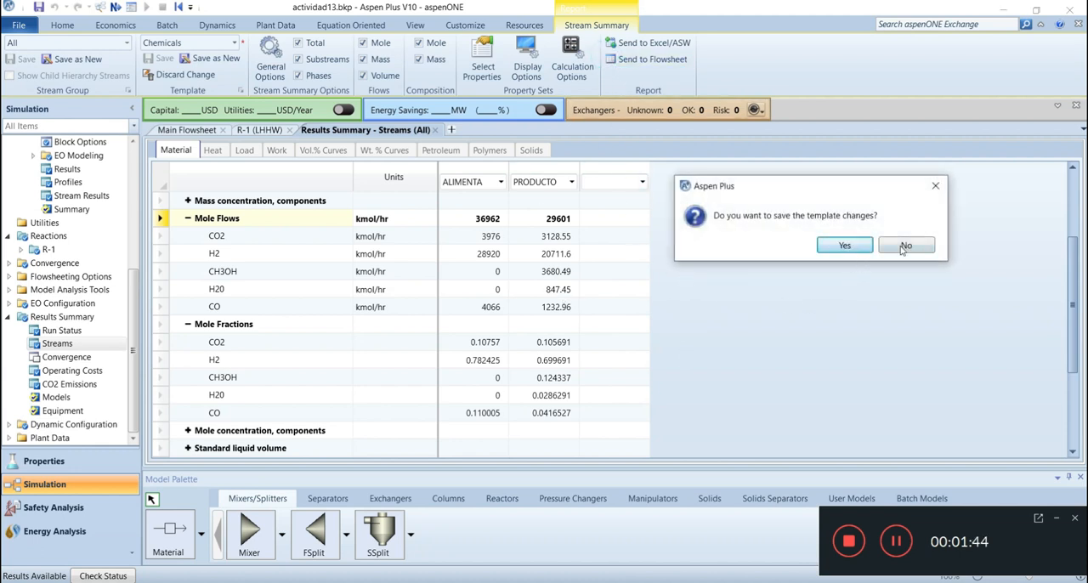
{"action": "left_click", "coordinate": [841, 246]}
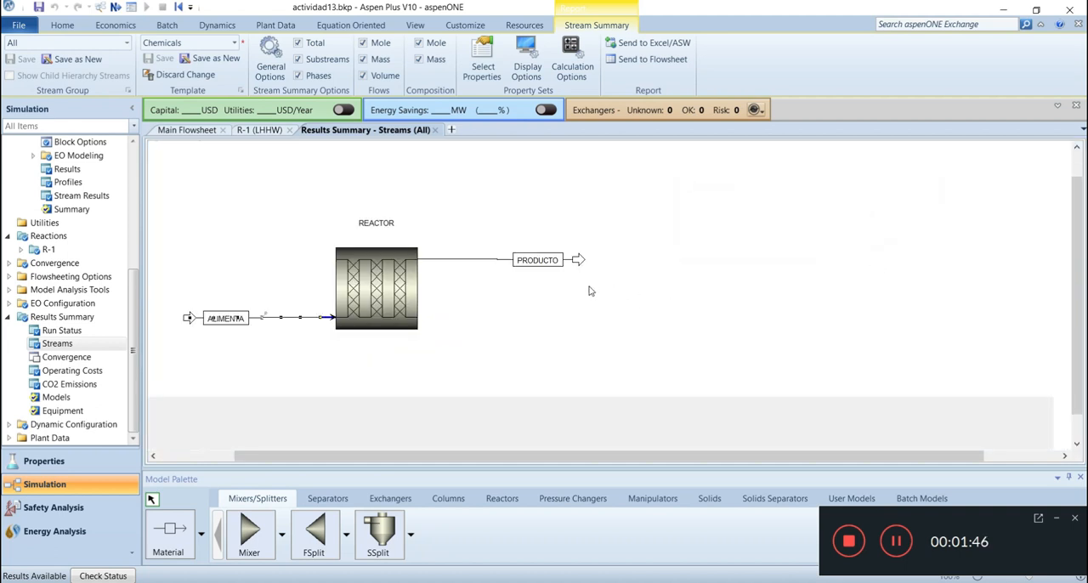
{"action": "left_click", "coordinate": [677, 222]}
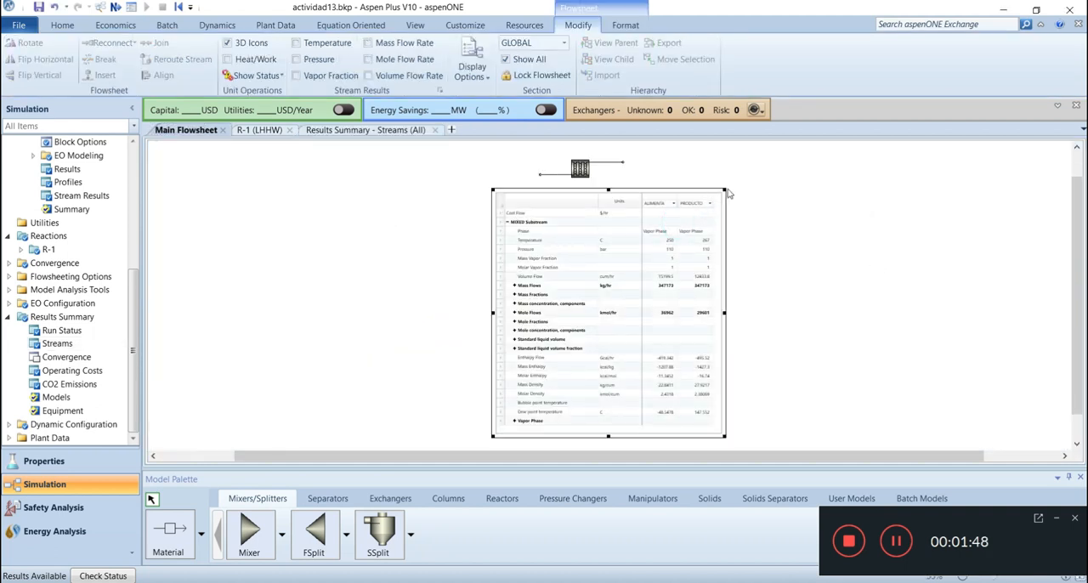
Shrink the stream table on the flowsheet and move it beside the PRODUCTO stream
{"action": "left_click_drag", "start_coordinate": [723, 191], "coordinate": [651, 268]}
{"action": "left_click_drag", "start_coordinate": [617, 294], "coordinate": [686, 163]}
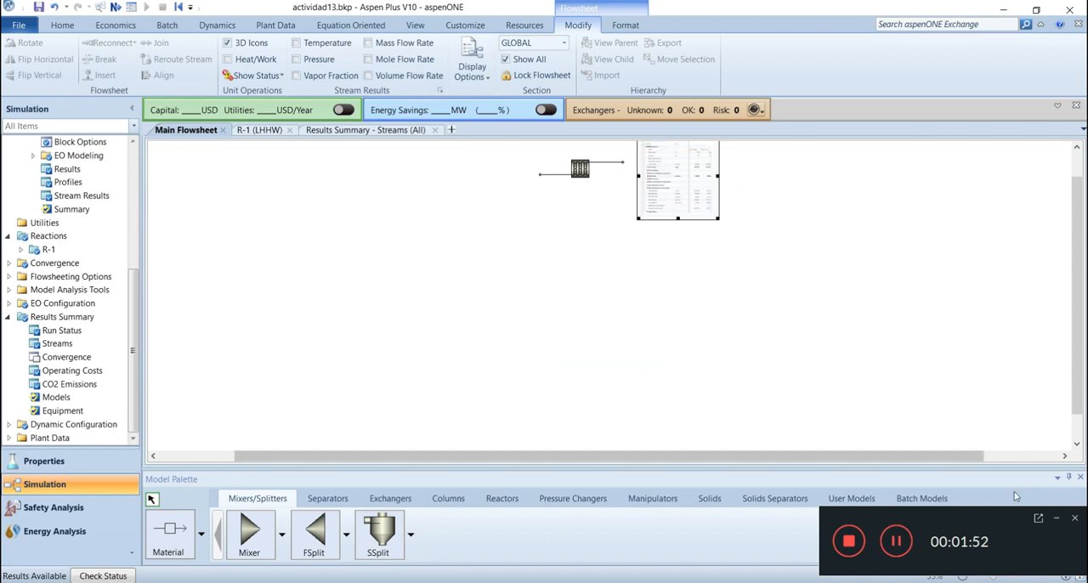
{"action": "left_click", "coordinate": [1079, 575]}
{"action": "left_click_drag", "start_coordinate": [743, 173], "coordinate": [699, 175]}
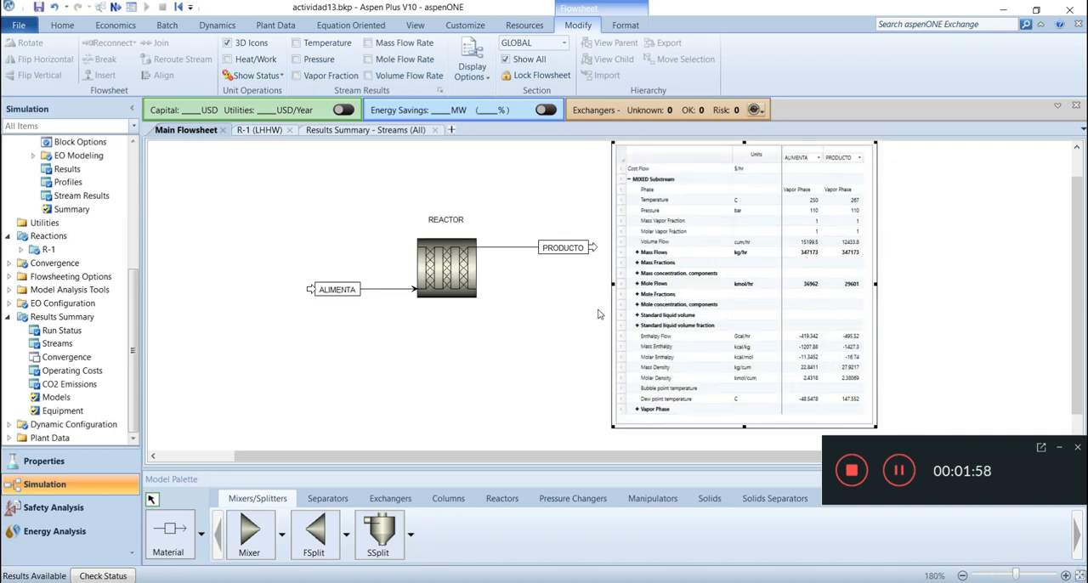
Open the REACTOR block results and show the heat duty in kW and the residence time in sec
{"action": "left_click_drag", "start_coordinate": [135, 295], "coordinate": [129, 217]}
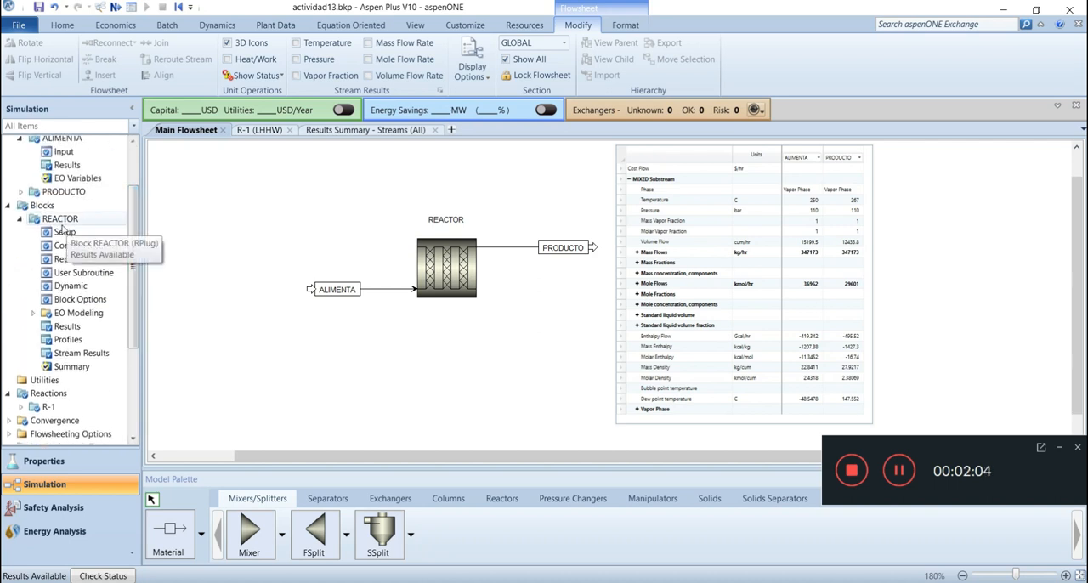
{"action": "double_click", "coordinate": [68, 328]}
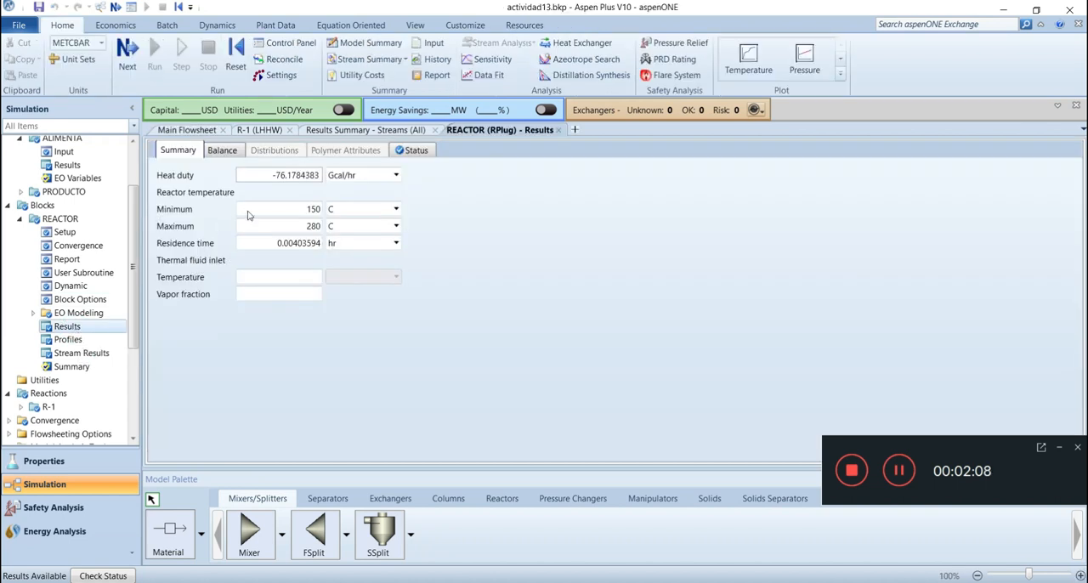
{"action": "left_click", "coordinate": [396, 176]}
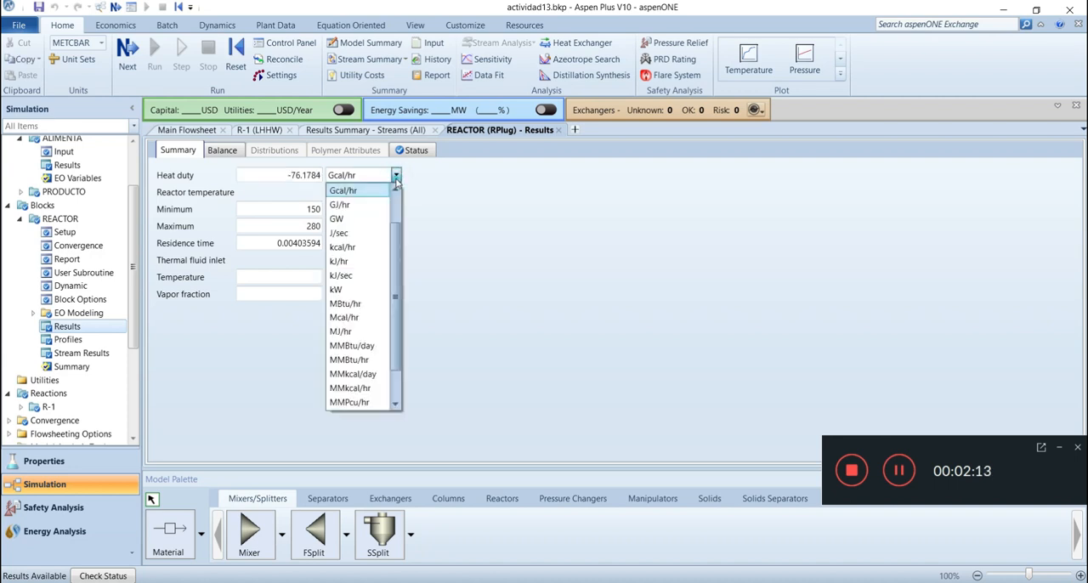
{"action": "left_click", "coordinate": [348, 290]}
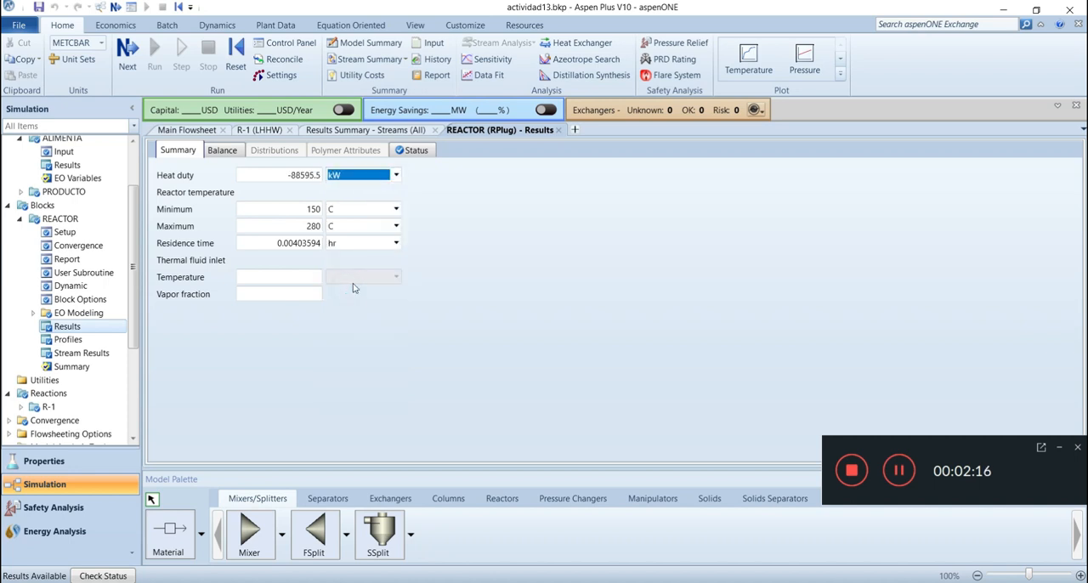
{"action": "left_click", "coordinate": [432, 210]}
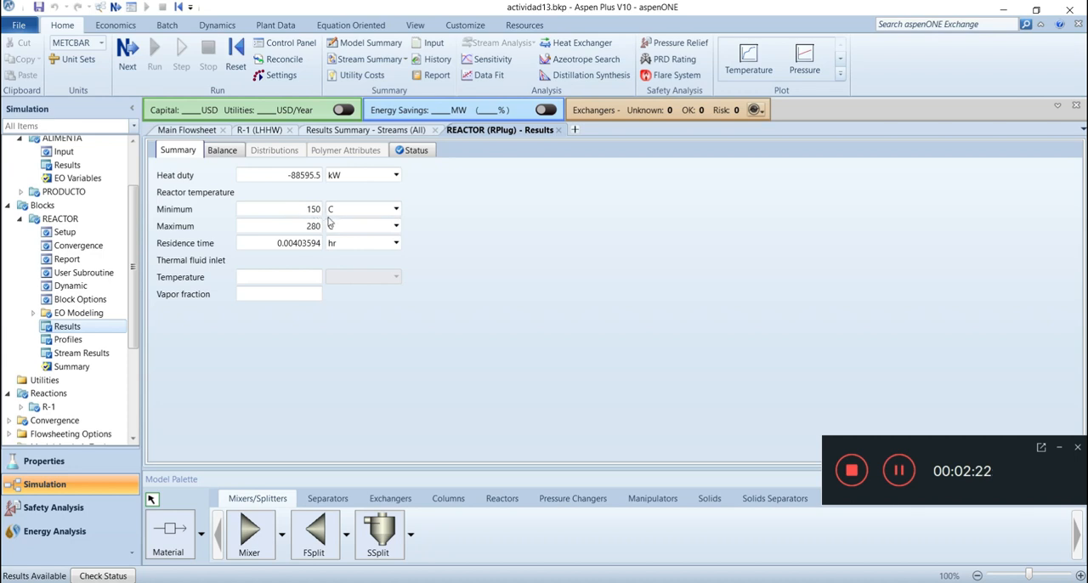
{"action": "left_click", "coordinate": [396, 243]}
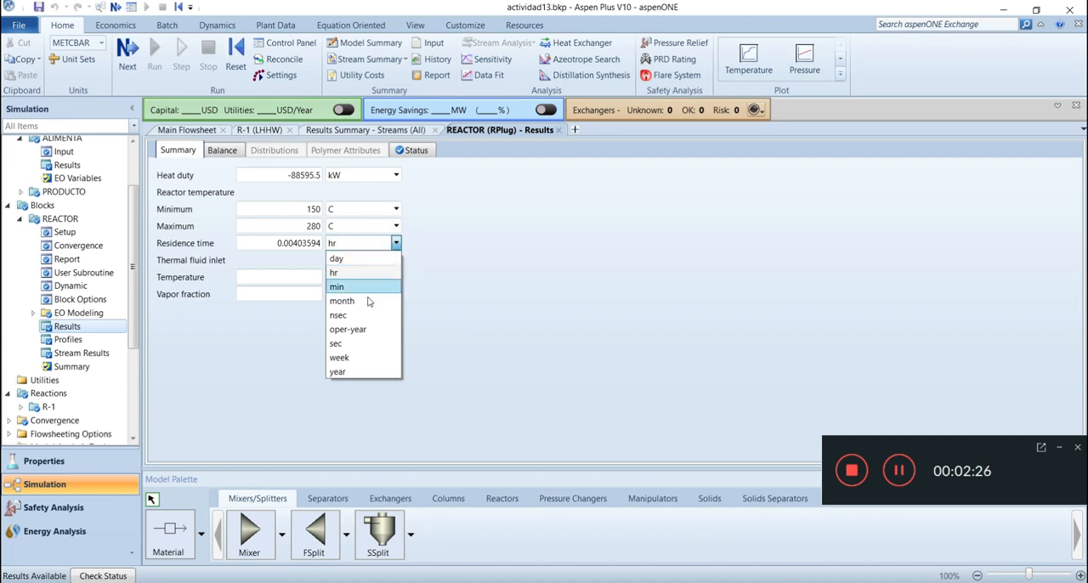
{"action": "left_click", "coordinate": [344, 343]}
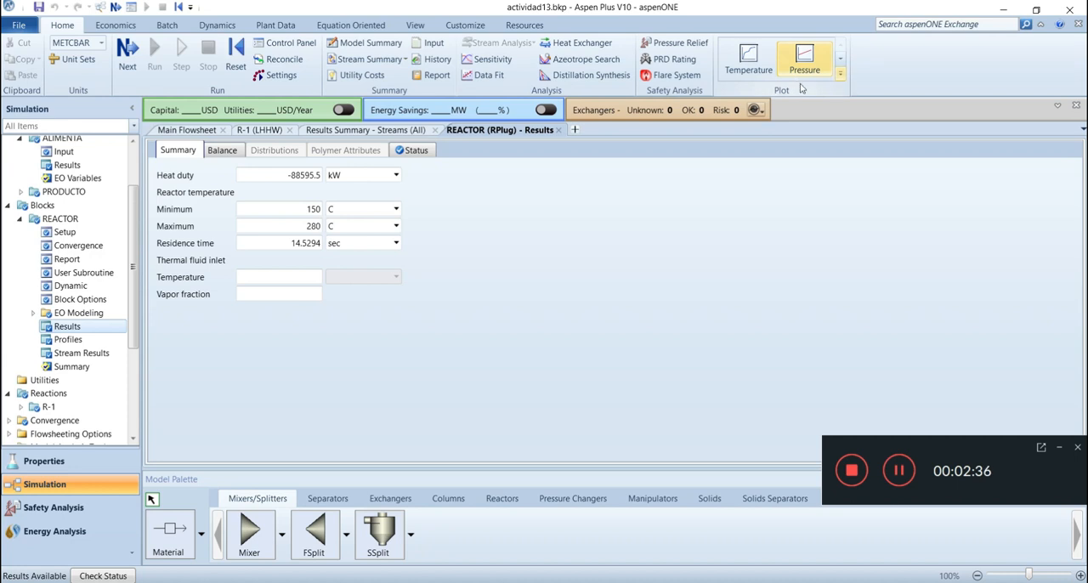
Plot the reactor's process stream temperature against reactor length in meters
{"action": "left_click", "coordinate": [751, 61]}
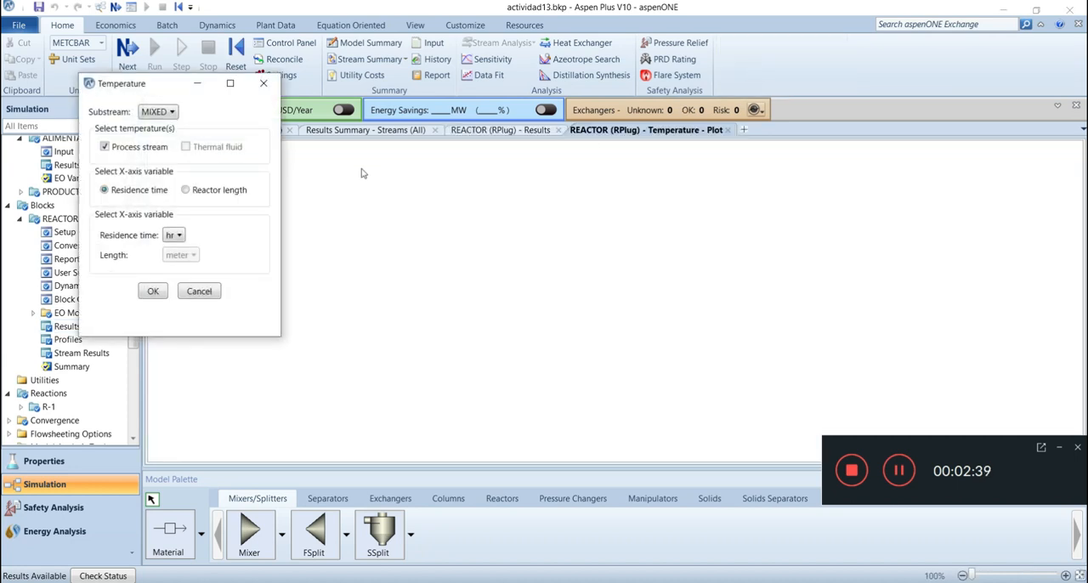
{"action": "left_click", "coordinate": [185, 190]}
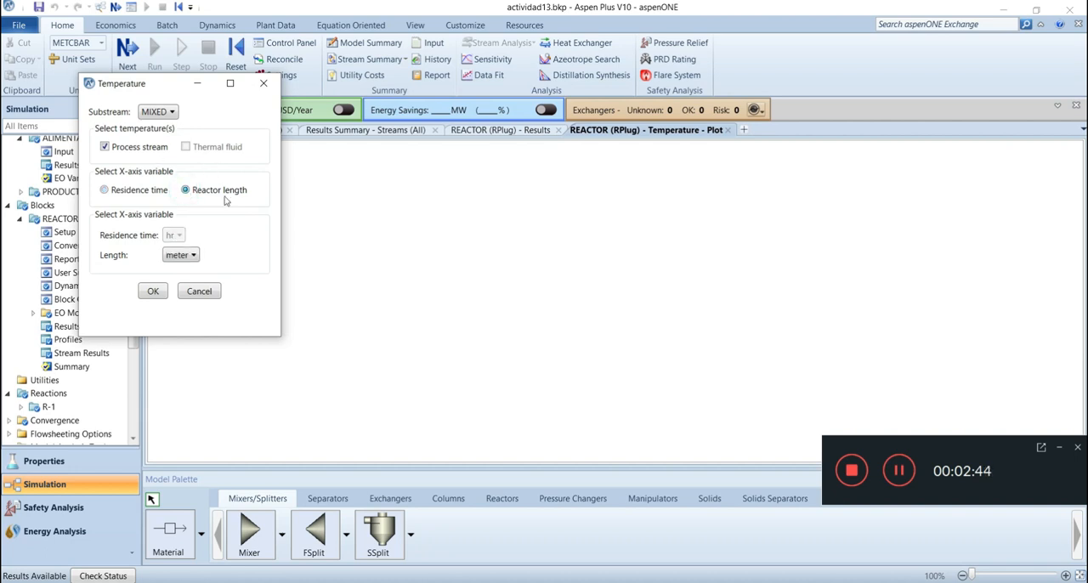
{"action": "left_click", "coordinate": [155, 294]}
{"action": "left_click", "coordinate": [153, 293]}
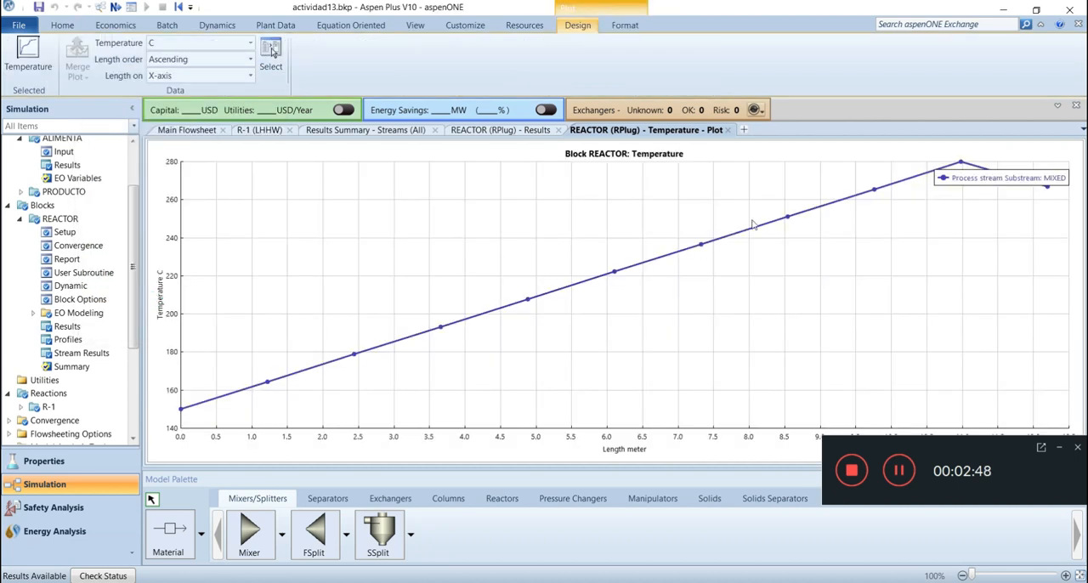
Make the temperature plot square and move its legend clear of the curve
{"action": "left_click_drag", "start_coordinate": [979, 183], "coordinate": [884, 275]}
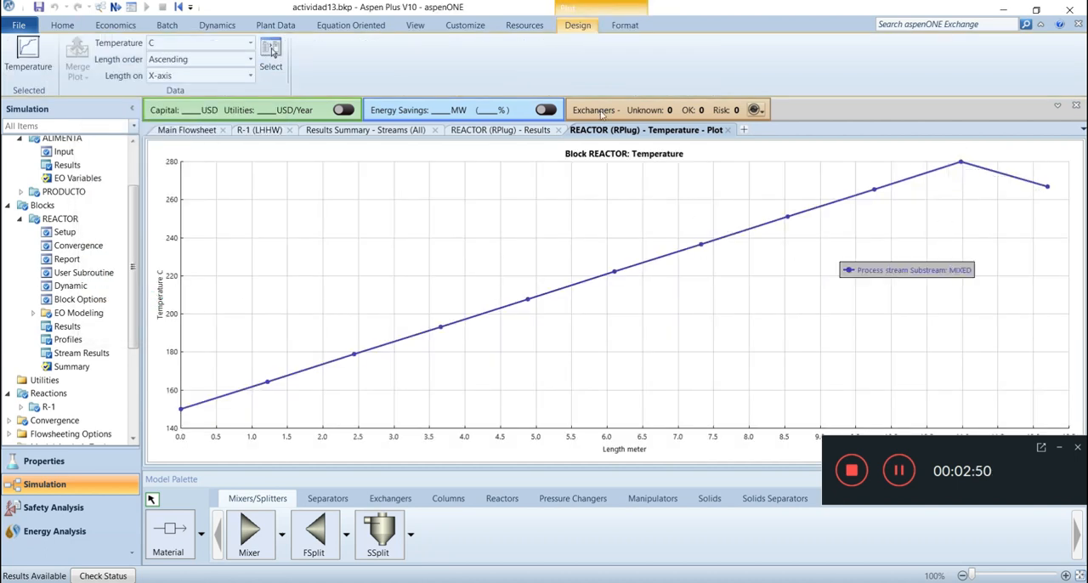
{"action": "left_click", "coordinate": [623, 28]}
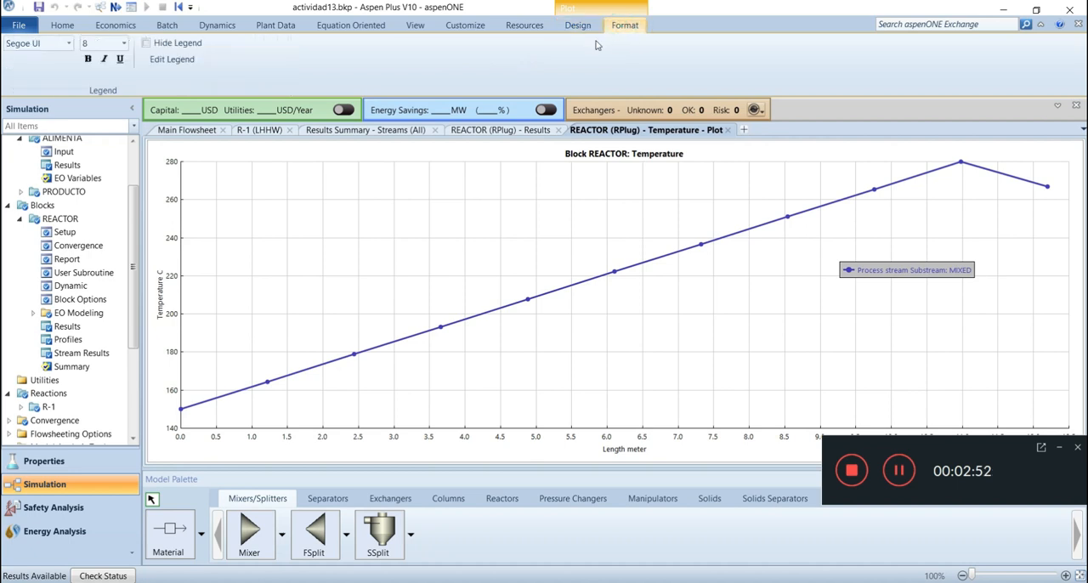
{"action": "left_click", "coordinate": [586, 28]}
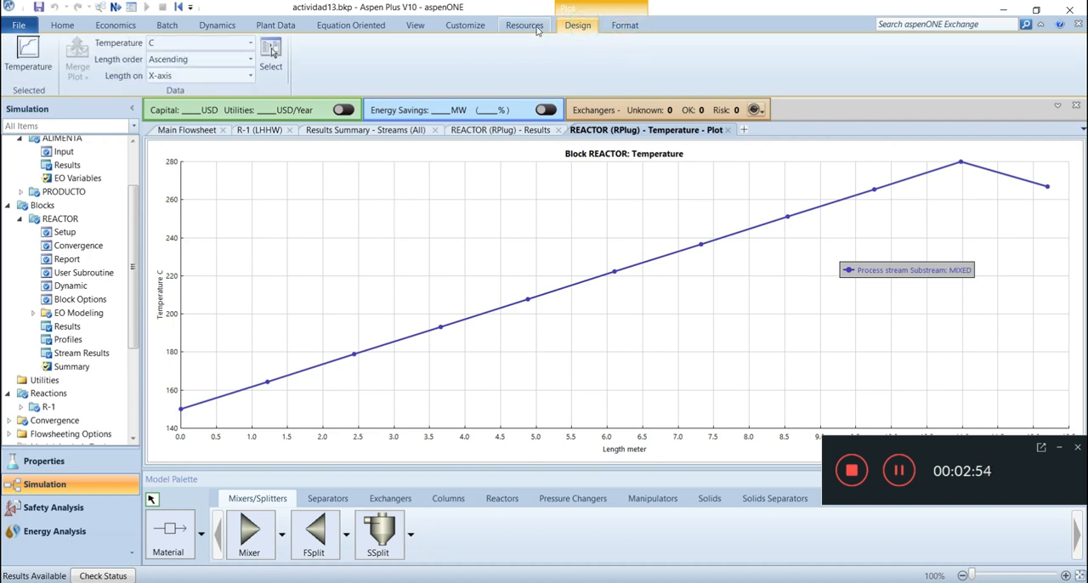
{"action": "left_click", "coordinate": [538, 30]}
{"action": "left_click", "coordinate": [577, 26]}
{"action": "left_click", "coordinate": [626, 28]}
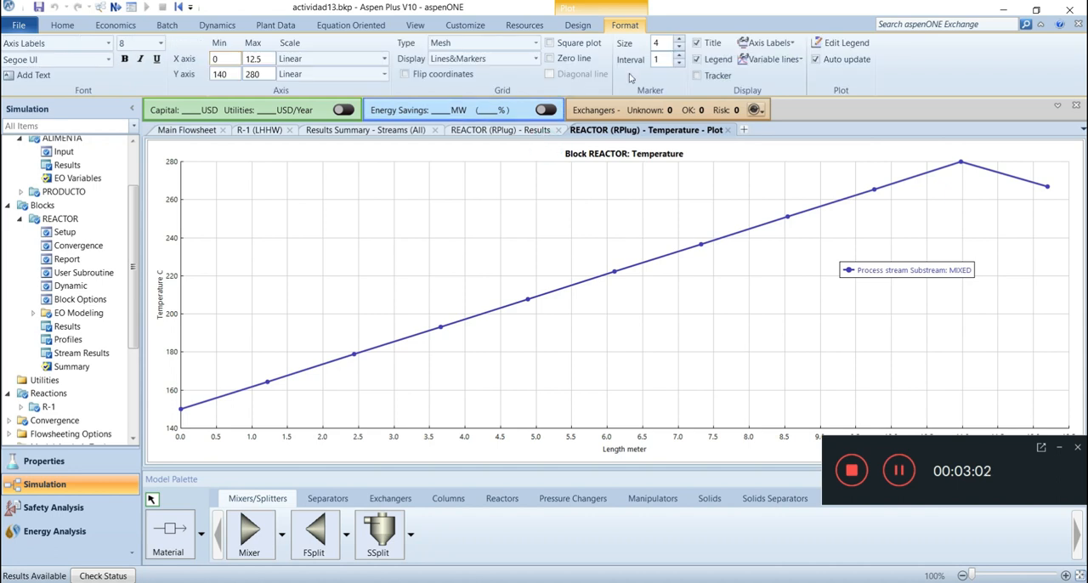
{"action": "left_click", "coordinate": [550, 43]}
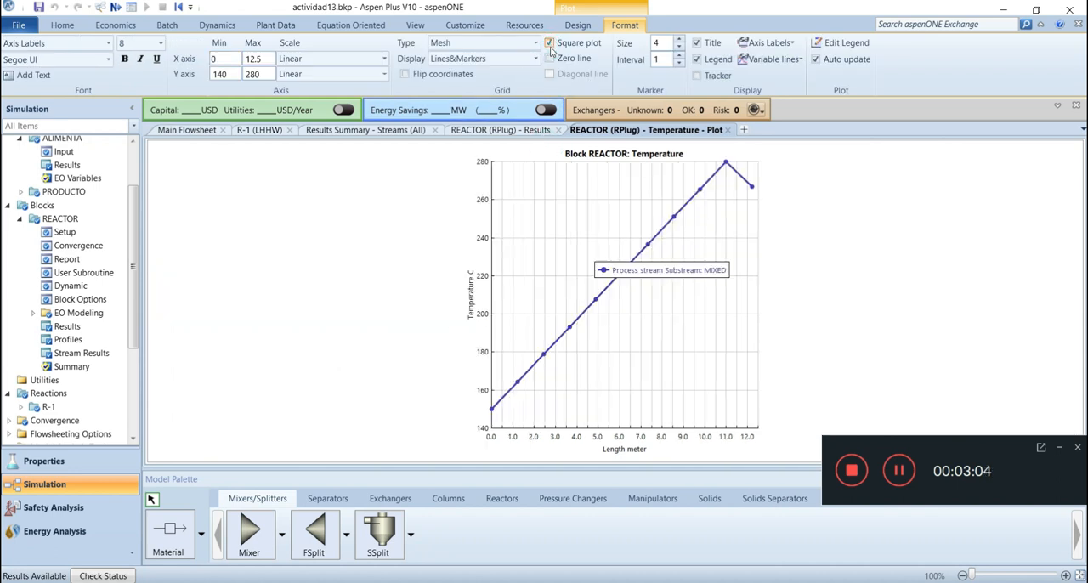
{"action": "left_click_drag", "start_coordinate": [697, 270], "coordinate": [813, 303]}
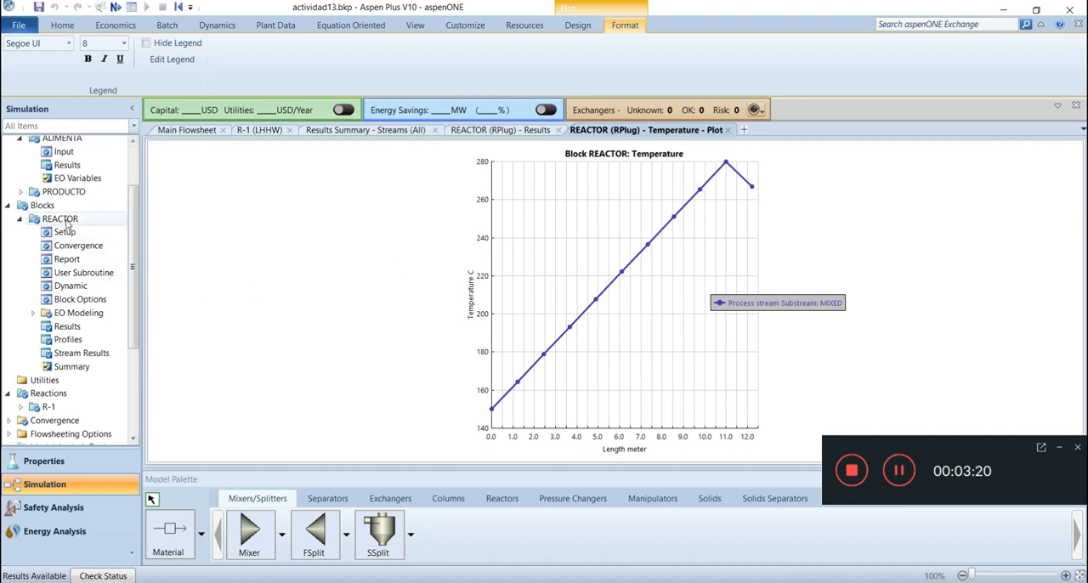
From the REACTOR results, plot the reactor molar composition of all components: CO2, H2, CH3OH, H20 and CO
{"action": "left_click", "coordinate": [67, 326]}
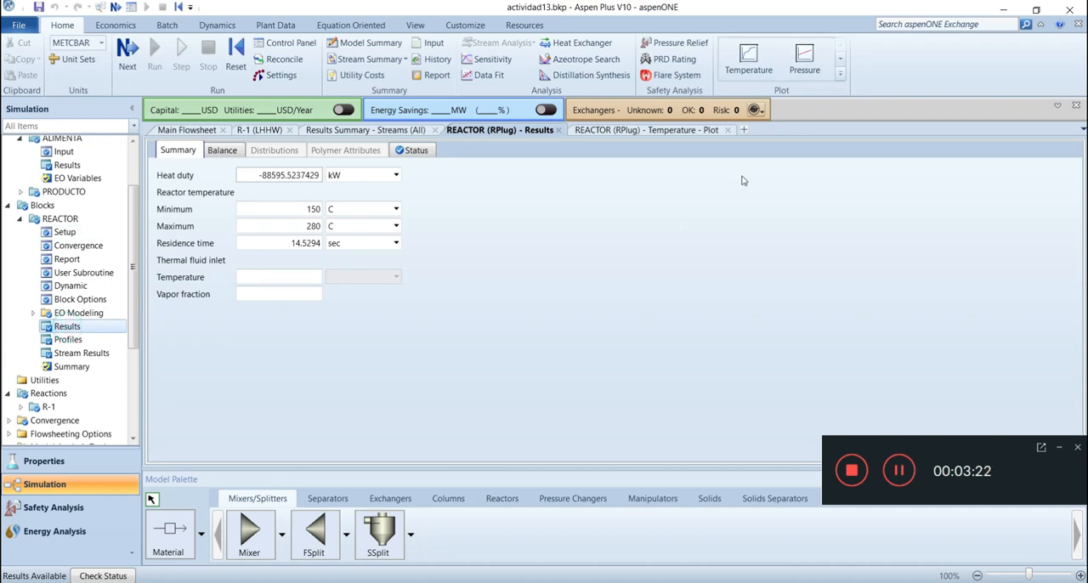
{"action": "left_click", "coordinate": [839, 75]}
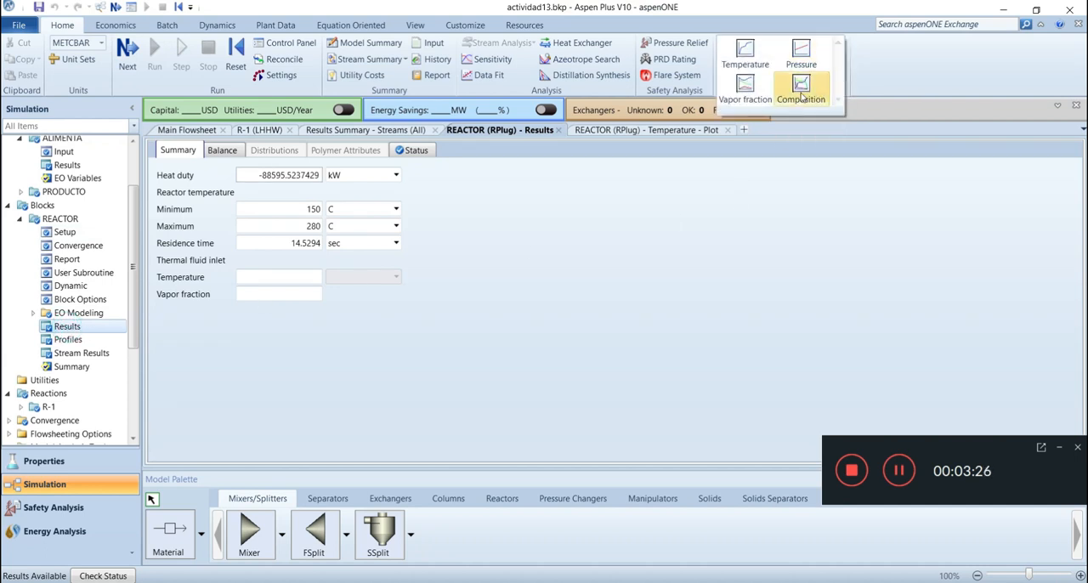
{"action": "left_click", "coordinate": [801, 92]}
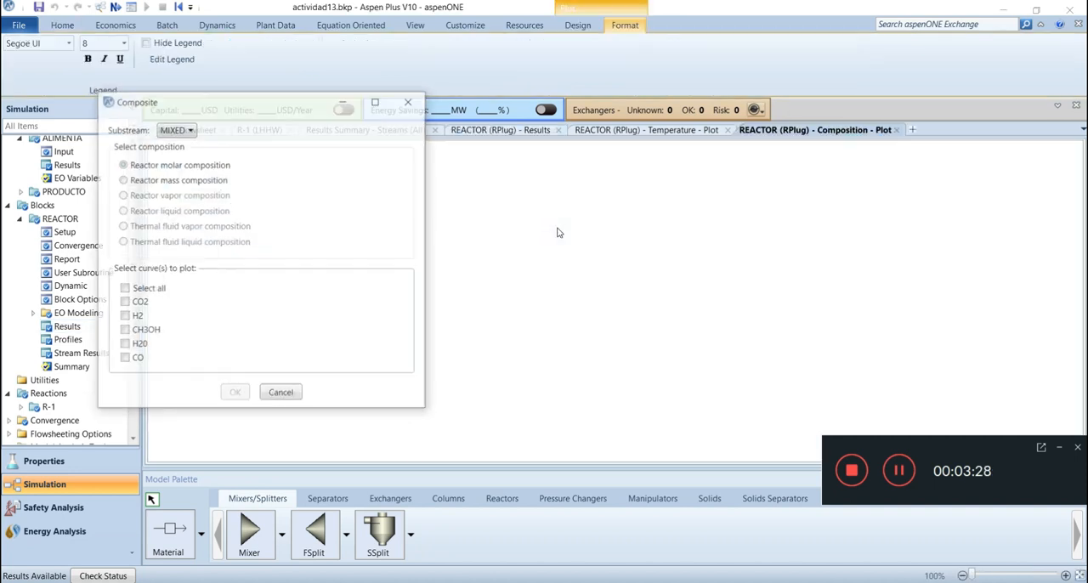
{"action": "left_click", "coordinate": [124, 290]}
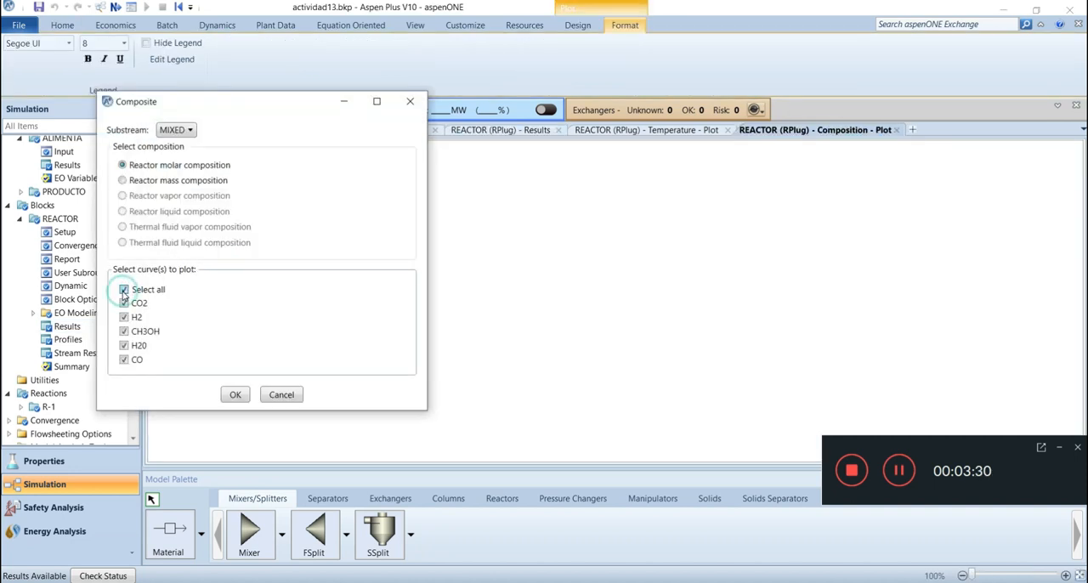
{"action": "left_click", "coordinate": [237, 394]}
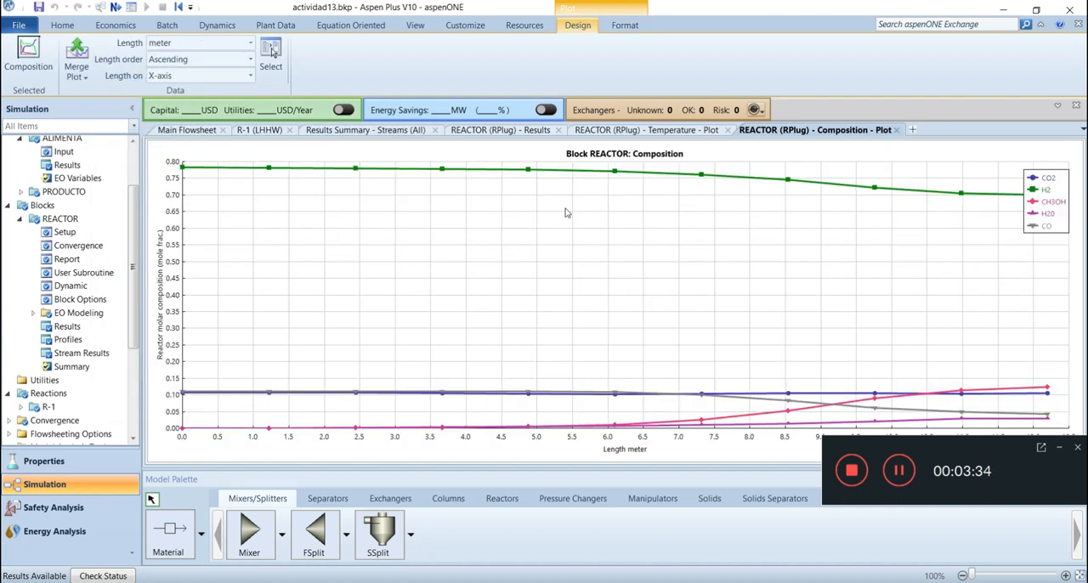
Make the composition plot square and move its legend outside the plot area
{"action": "left_click", "coordinate": [458, 154]}
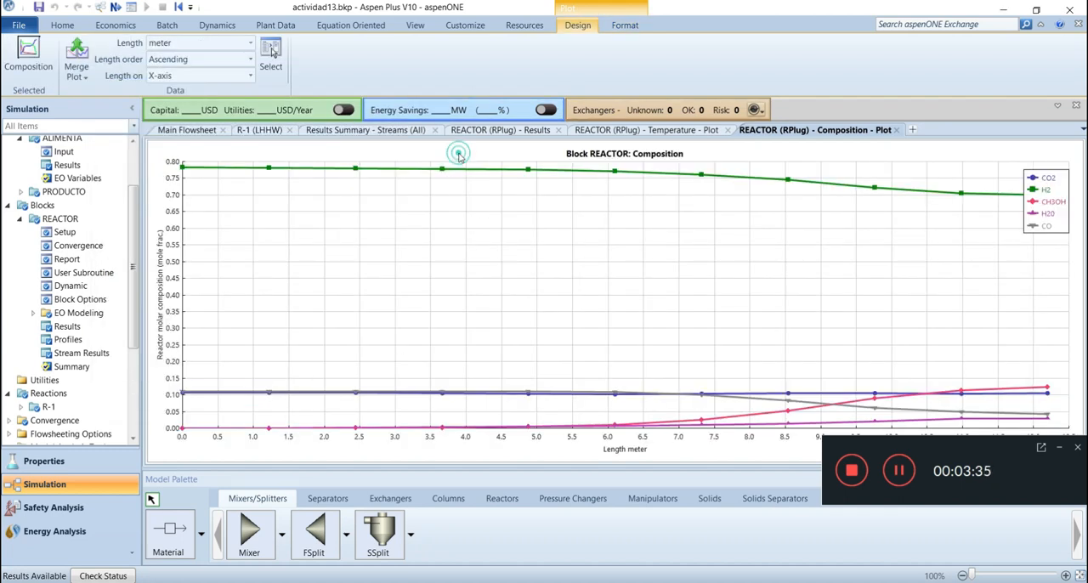
{"action": "left_click", "coordinate": [625, 25]}
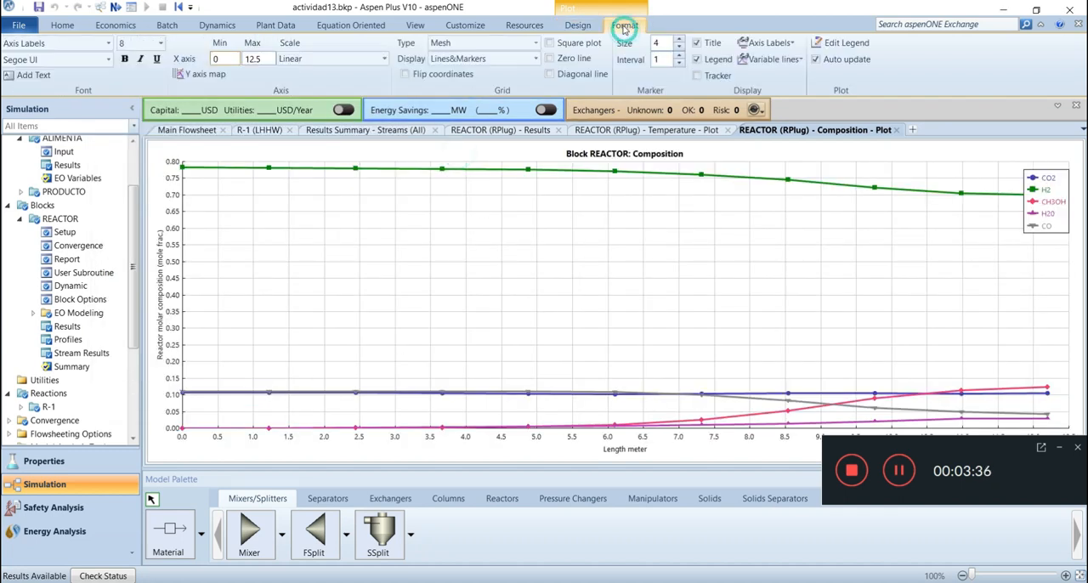
{"action": "left_click", "coordinate": [549, 42]}
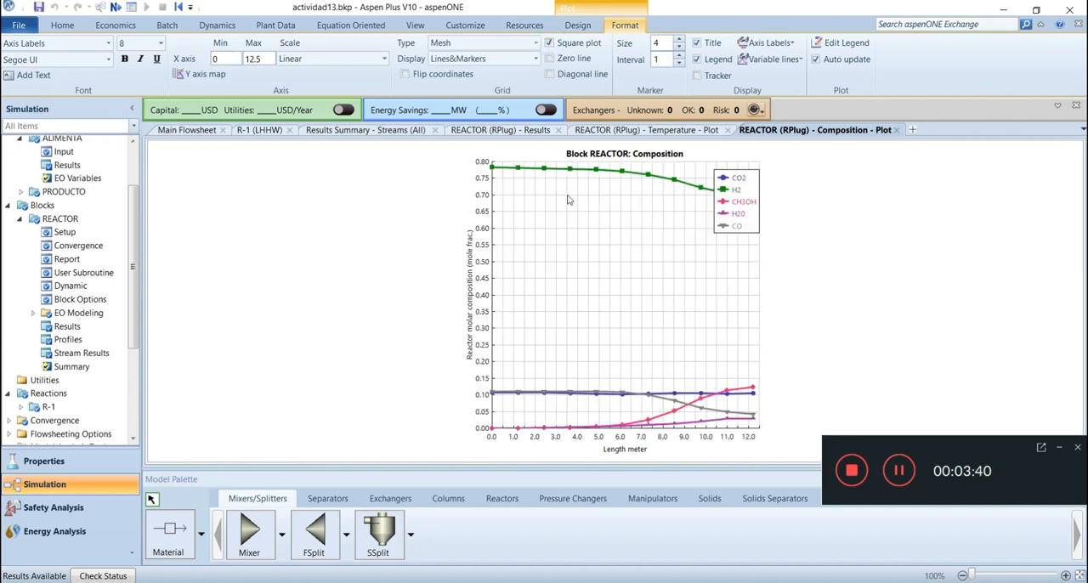
{"action": "left_click_drag", "start_coordinate": [745, 218], "coordinate": [841, 271]}
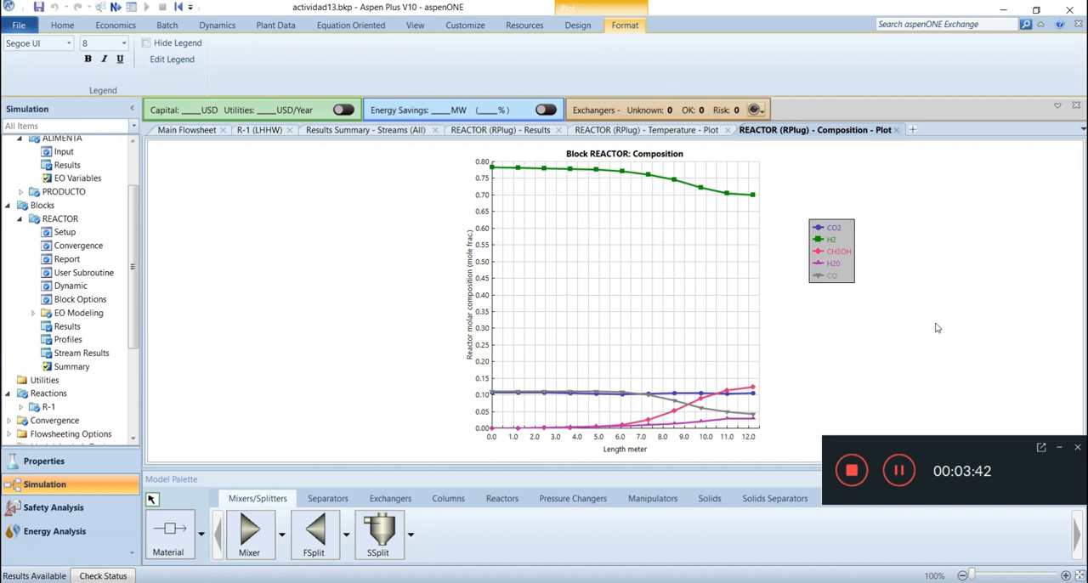